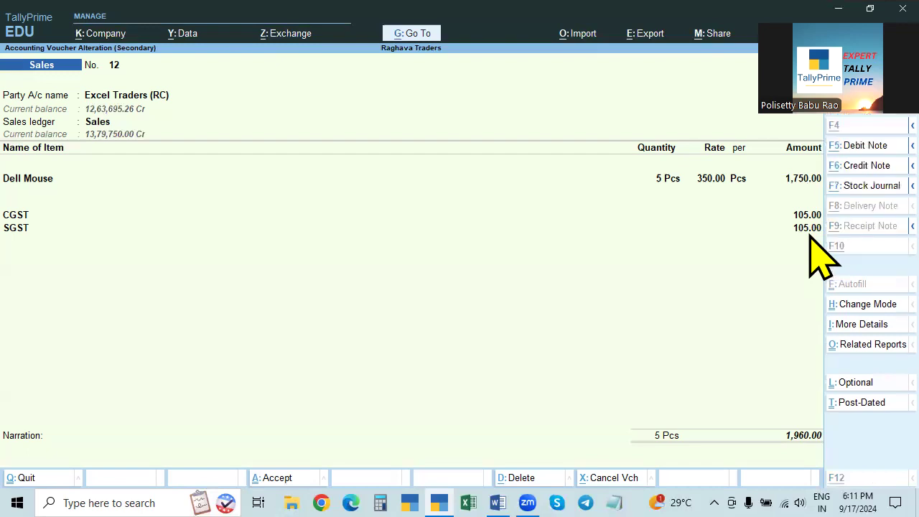
Step: Review the detailed GST tax analysis of sales voucher 12, then return to the voucher
key(ctrl+o)
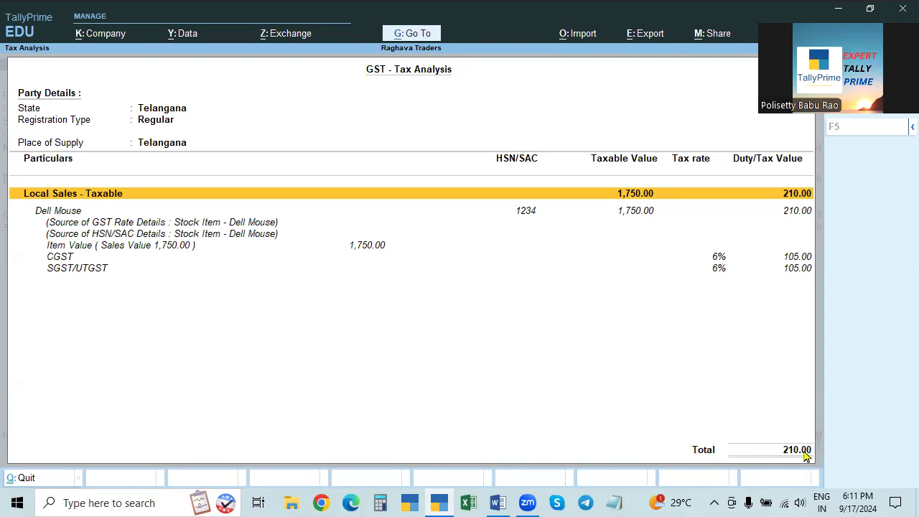
key(Return)
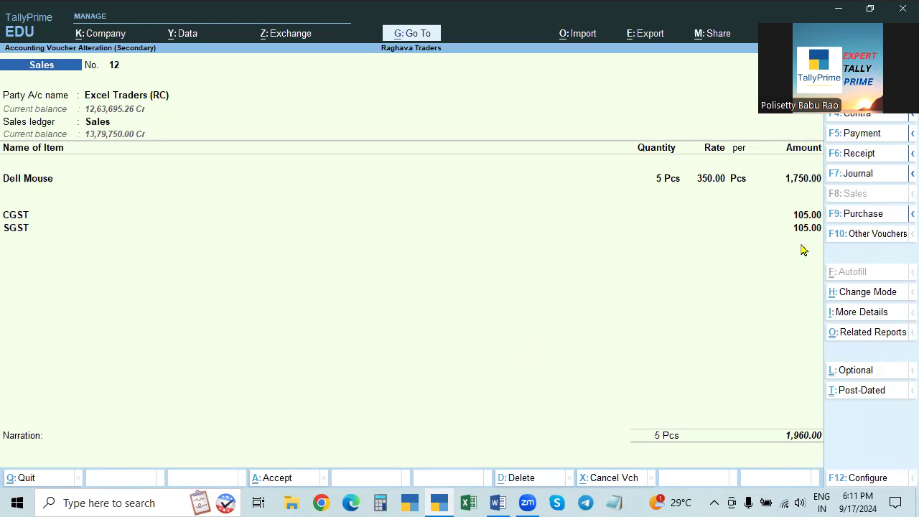
key(ctrl)
key(ctrl+o)
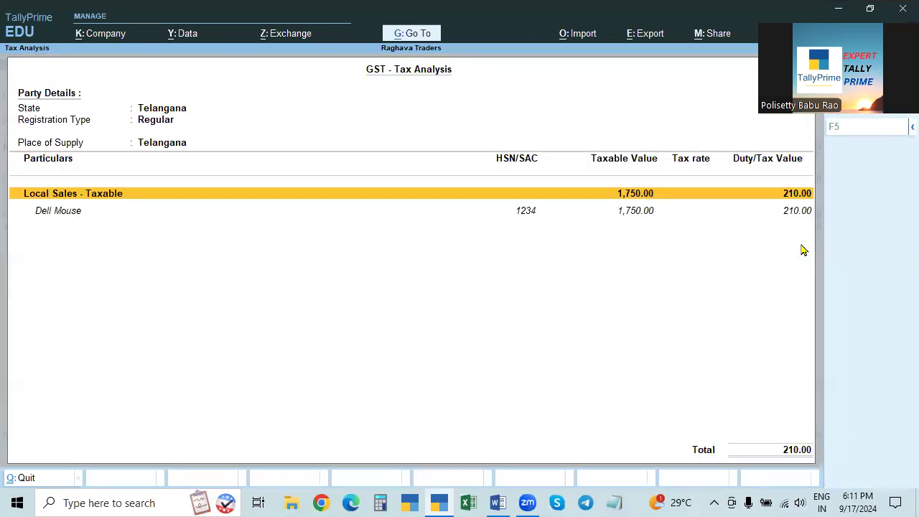
key(alt+F5)
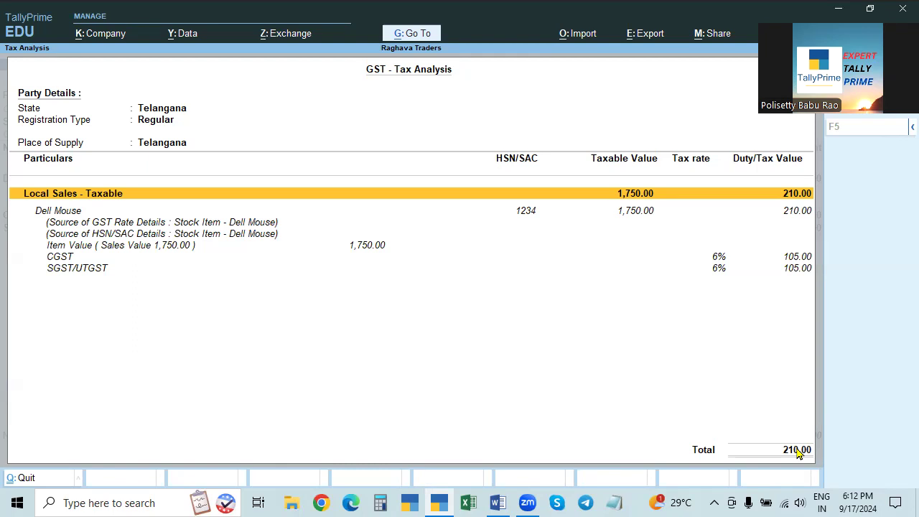
key(Escape)
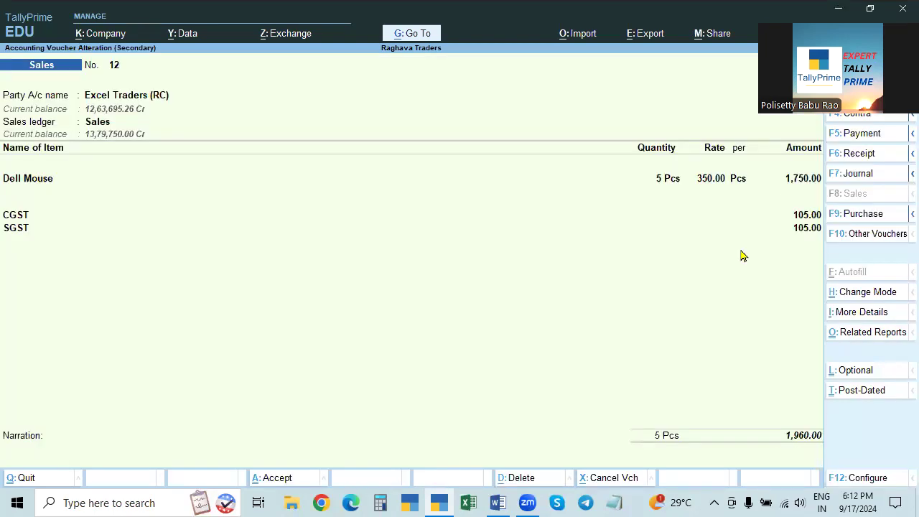
Step: Set the Dell Mouse rate in the sales voucher to 345.65 per piece
click(714, 184)
key(BackSpace)
text(345.2)
key(BackSpace)
key(BackSpace)
text(.65)
key(Return)
key(BackSpace)
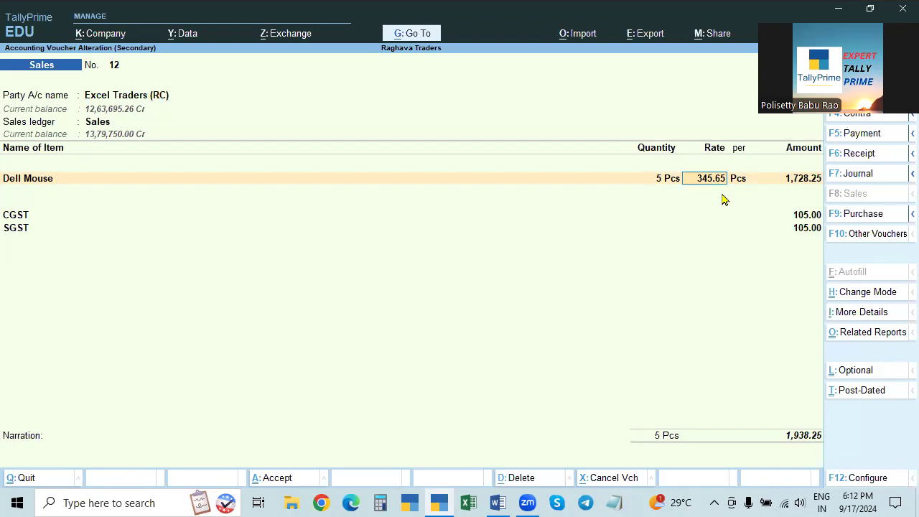
Step: Alter the CGST ledger from the voucher, set its rounding method to Not Applicable, and save it
click(27, 215)
key(ctrl+Return)
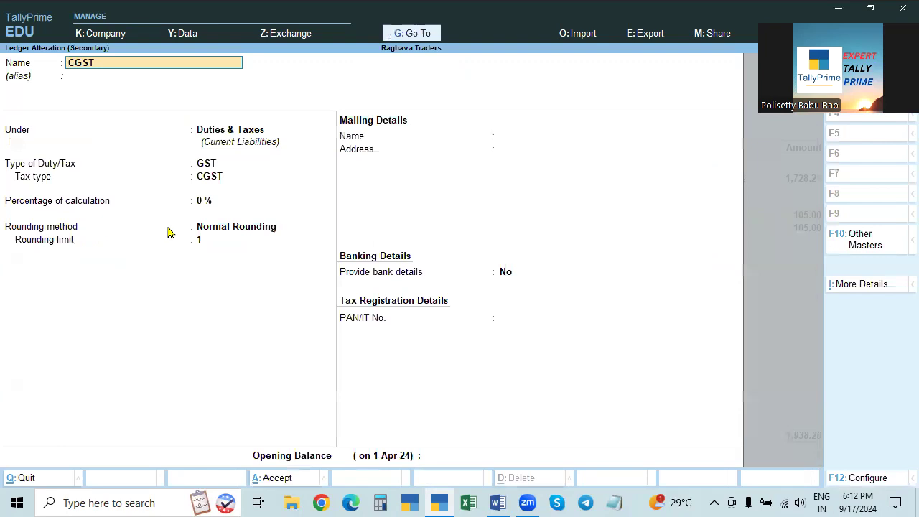
click(232, 241)
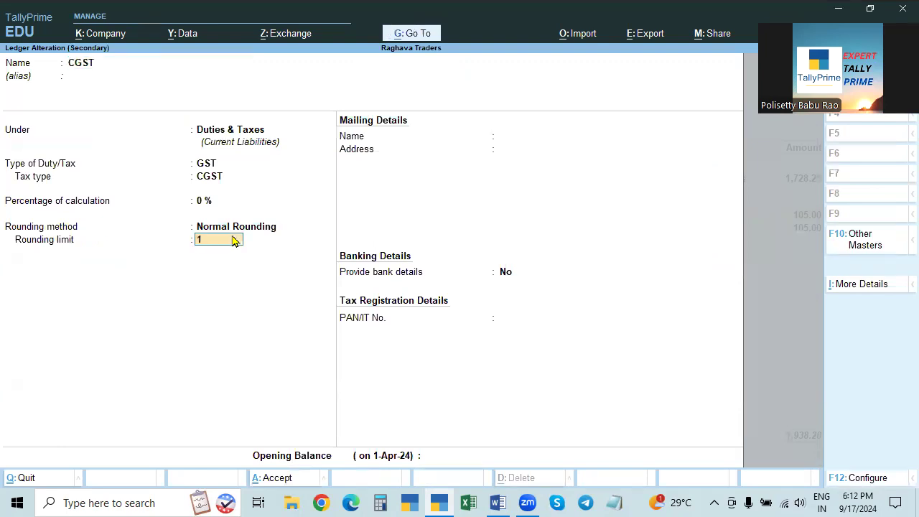
key(BackSpace)
key(Up)
key(Up)
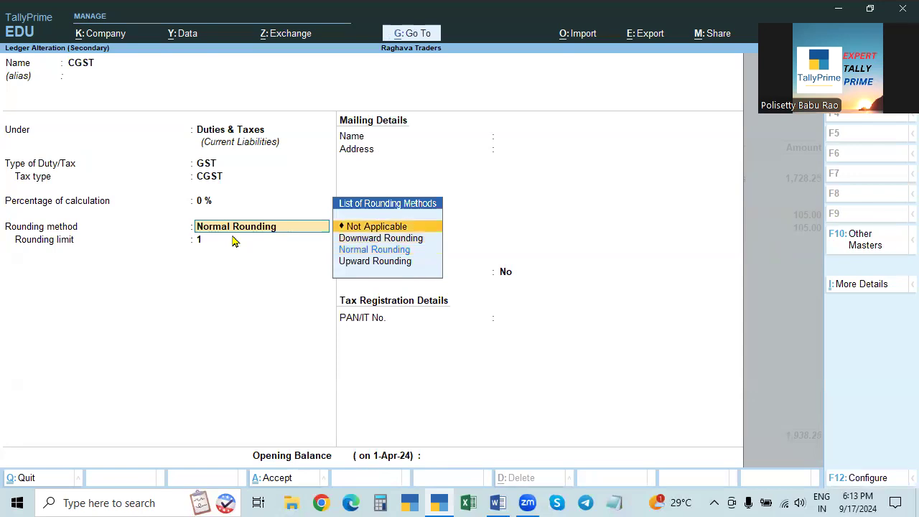
key(Return)
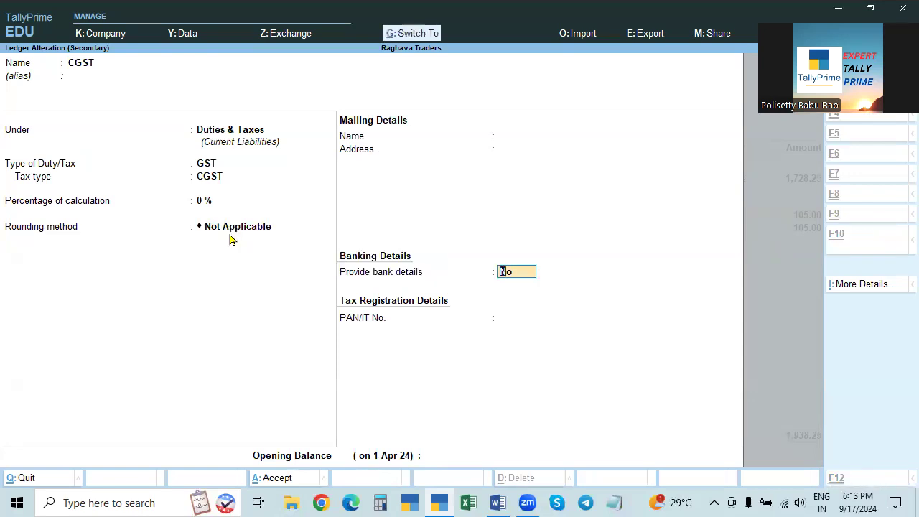
key(ctrl+a)
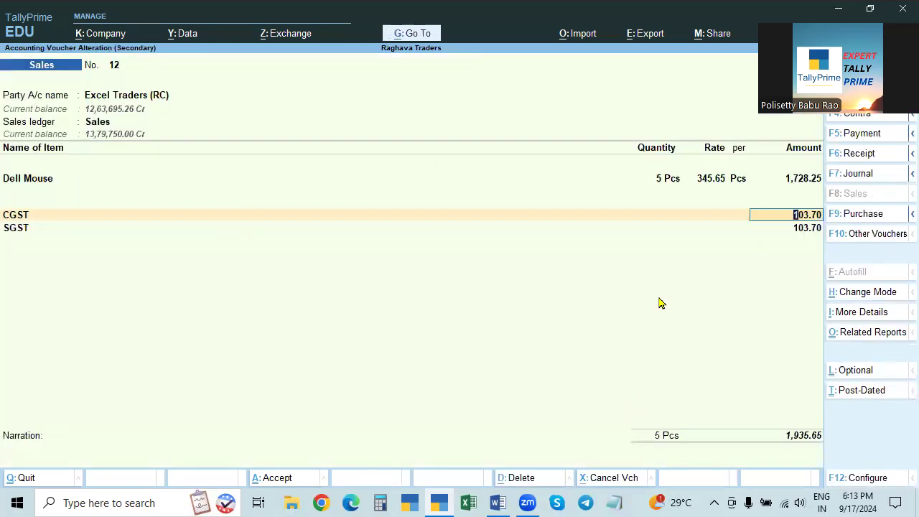
Step: Reopen the CGST ledger from the voucher to check its rounding method, then return without changes
click(704, 184)
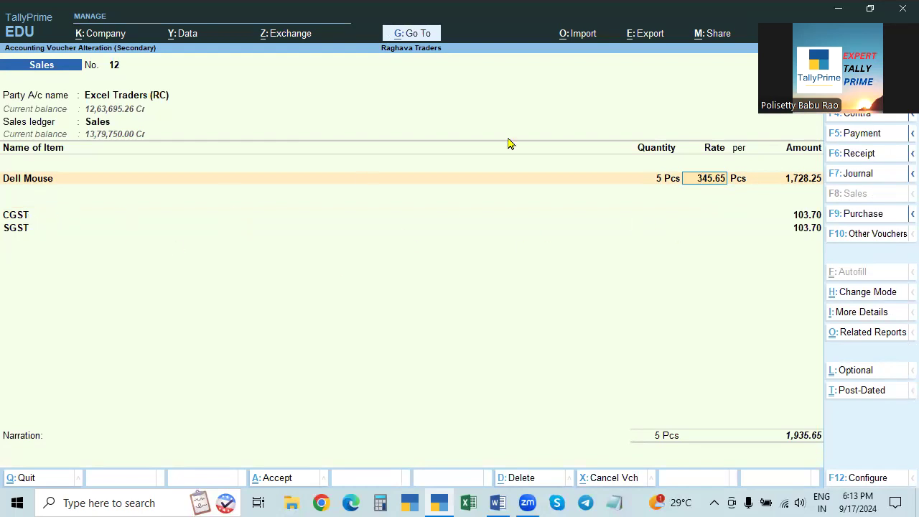
click(16, 218)
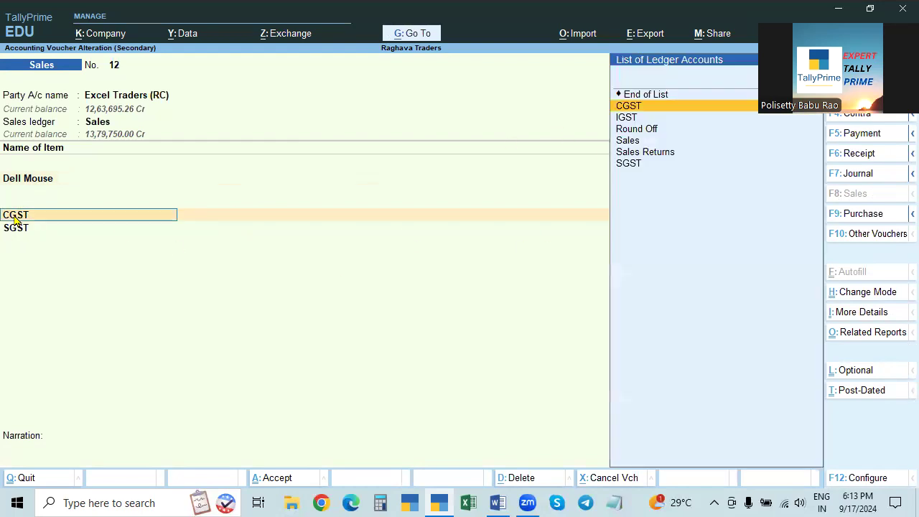
key(ctrl+Return)
key(Escape)
key(Escape)
Step: Alter the SGST ledger from the voucher, set its rounding method to Not Applicable, and save it
click(15, 228)
key(ctrl+Return)
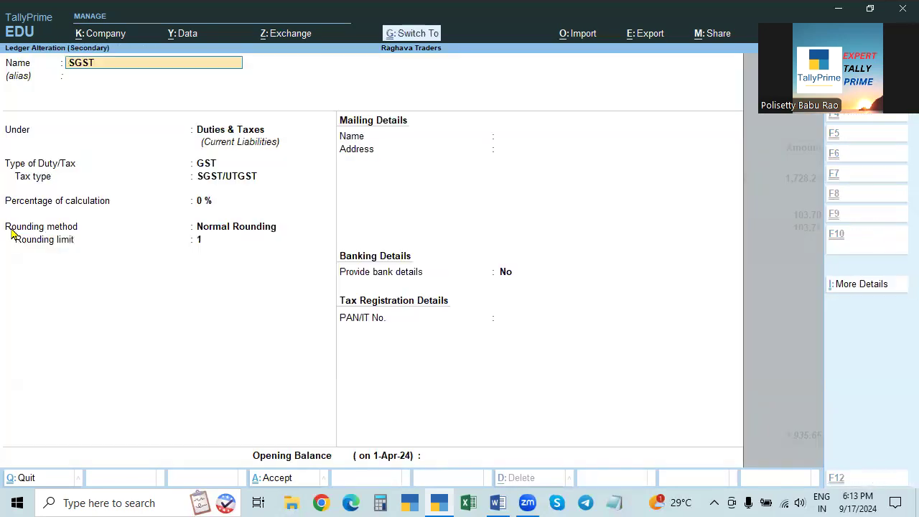
key(Return)
key(Return)
key(Return)
key(Return)
key(Return)
key(Return)
key(Up)
key(Up)
key(Return)
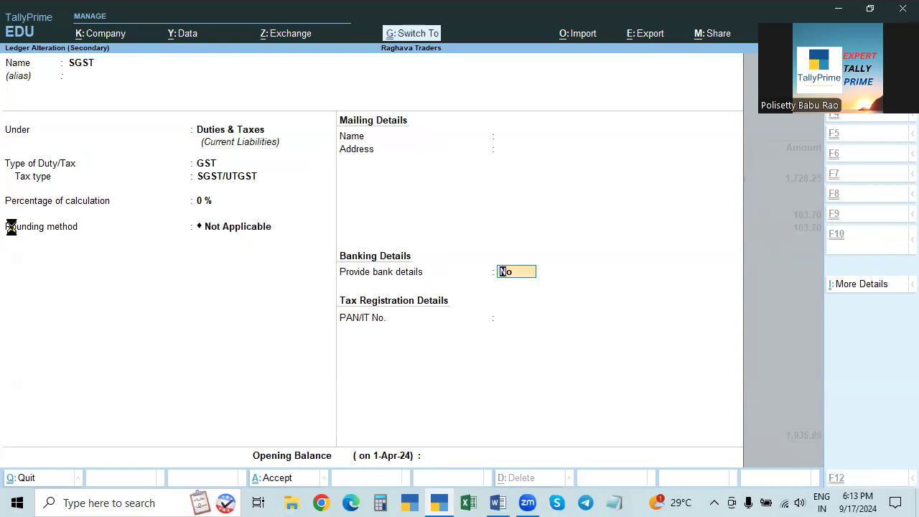
key(ctrl+a)
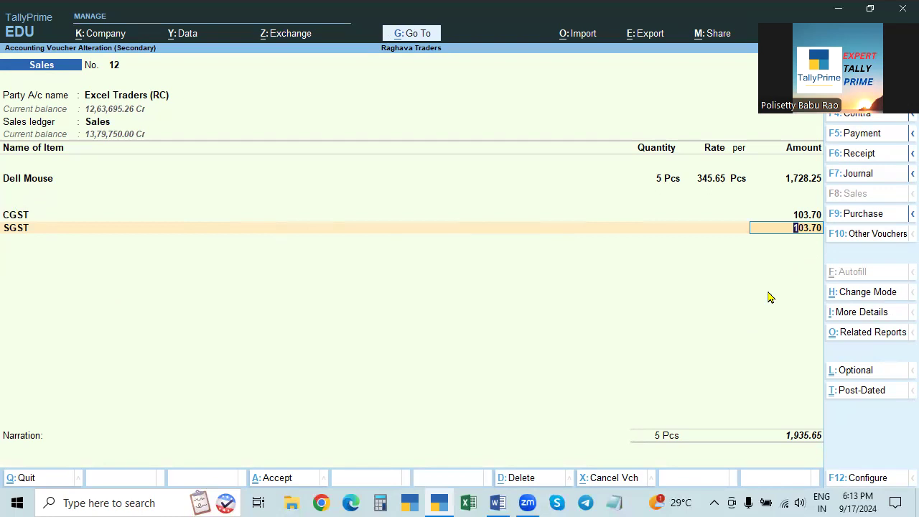
Step: Review the detailed tax analysis for the voucher with the 345.65 Dell Mouse rate, then close it
key(Return)
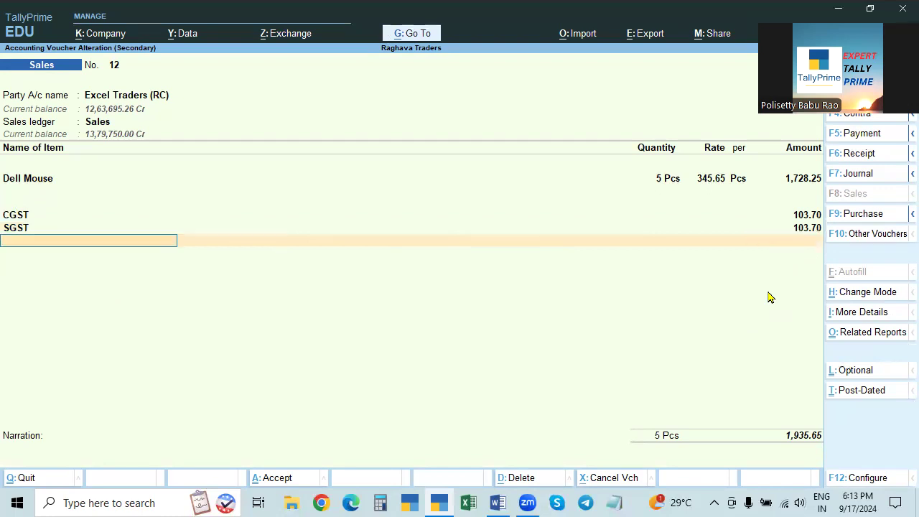
key(ctrl+o)
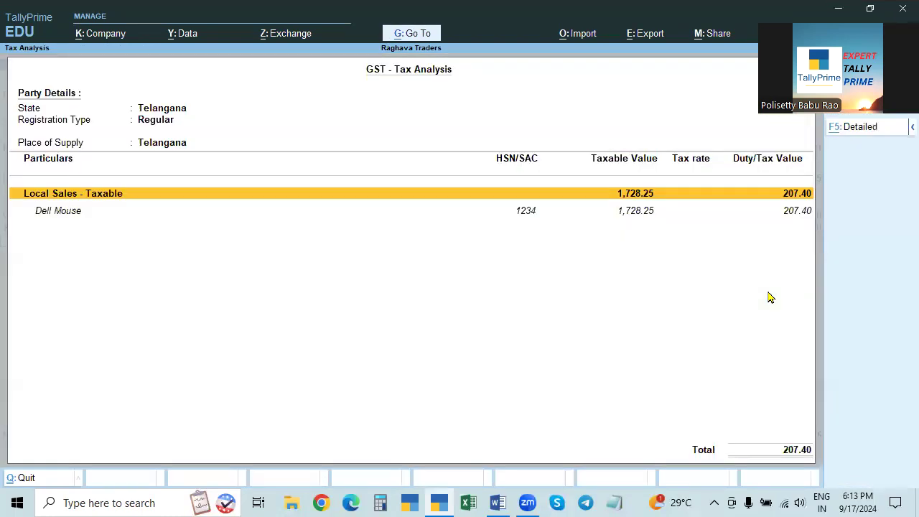
key(alt+F5)
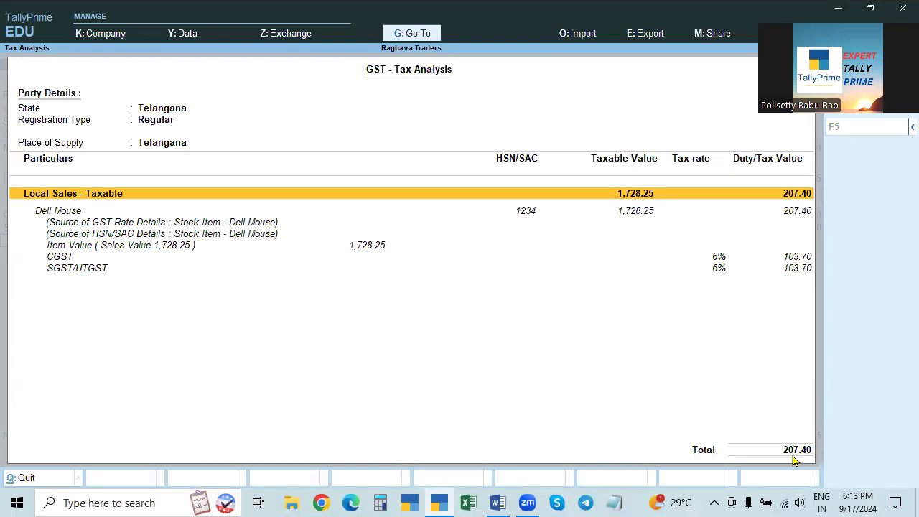
key(Escape)
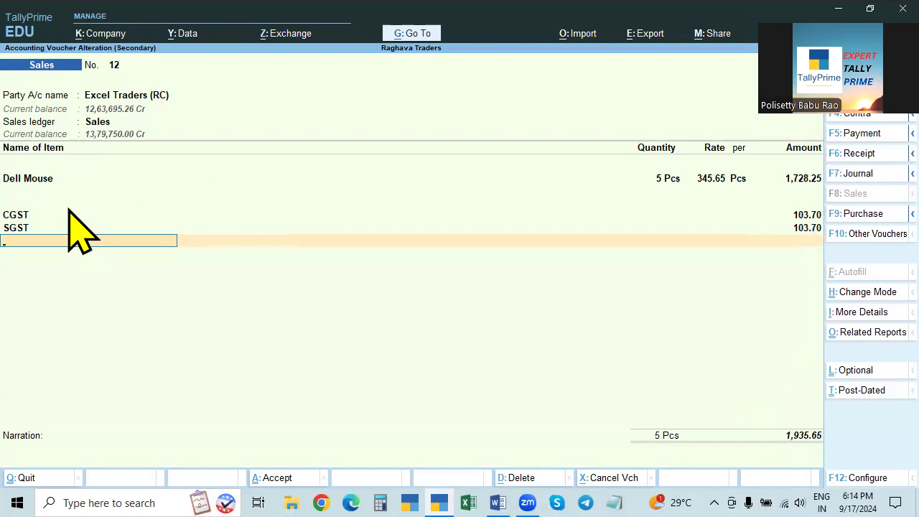
Step: Open the CGST ledger for alteration from the voucher and bring up its list of rounding methods
click(20, 217)
key(ctrl+Return)
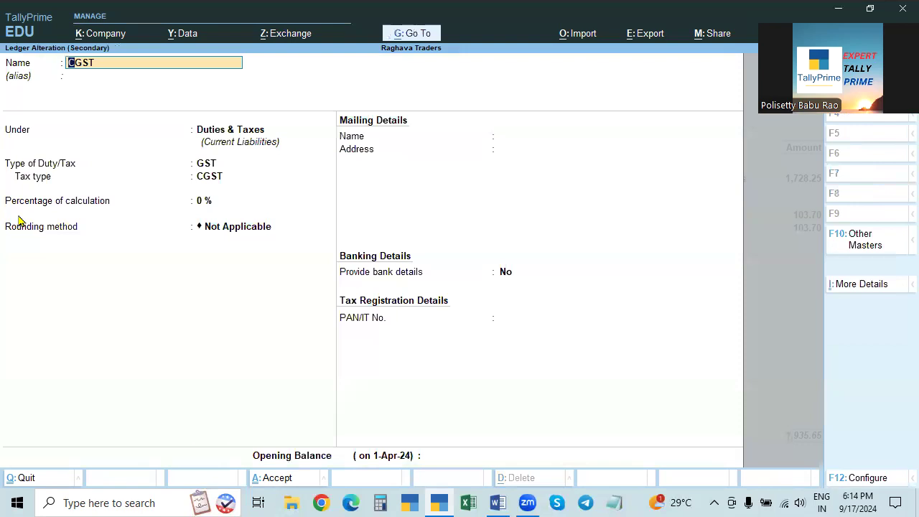
key(Return)
key(Return)
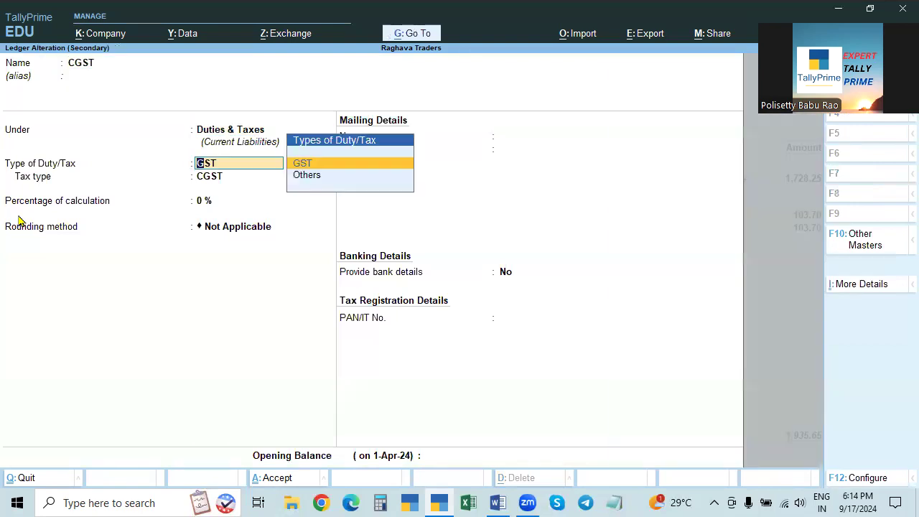
key(Return)
key(Return)
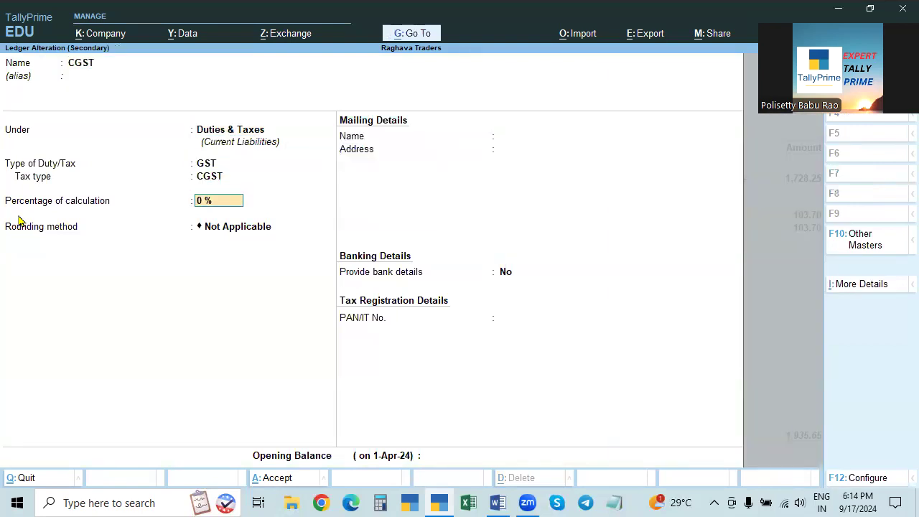
key(Return)
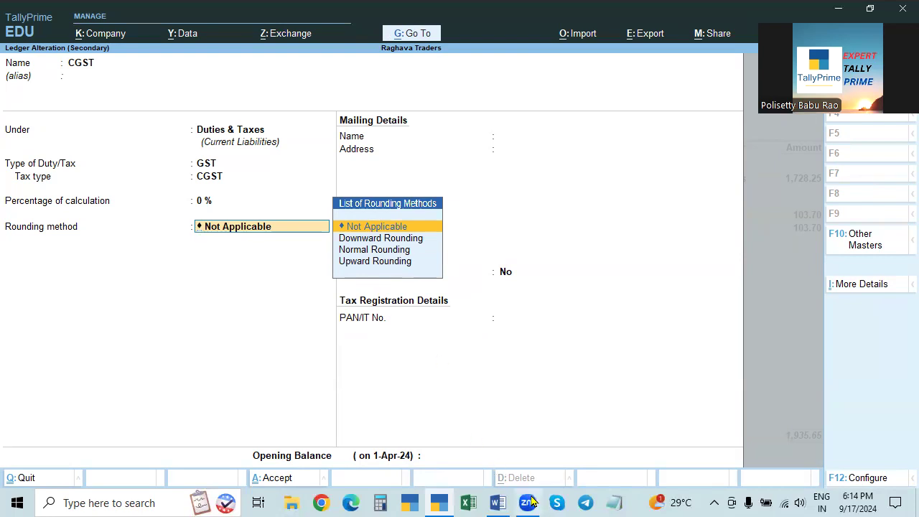
Step: Compare the normal rounding notes in the Word document with TallyPrime's rounding method choices
click(496, 502)
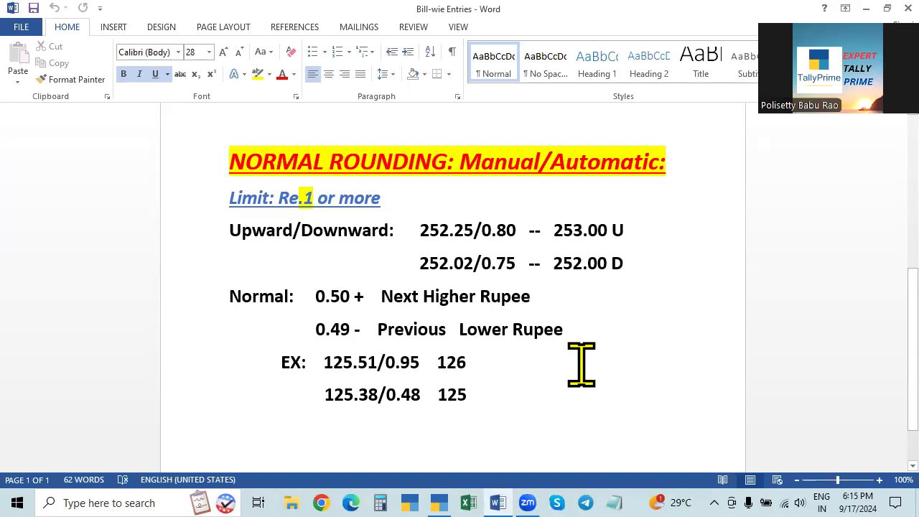
click(439, 503)
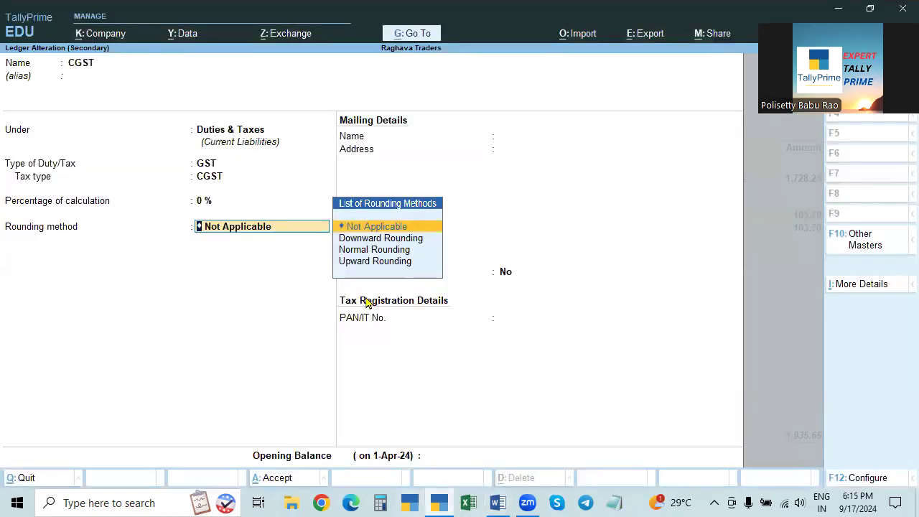
click(498, 503)
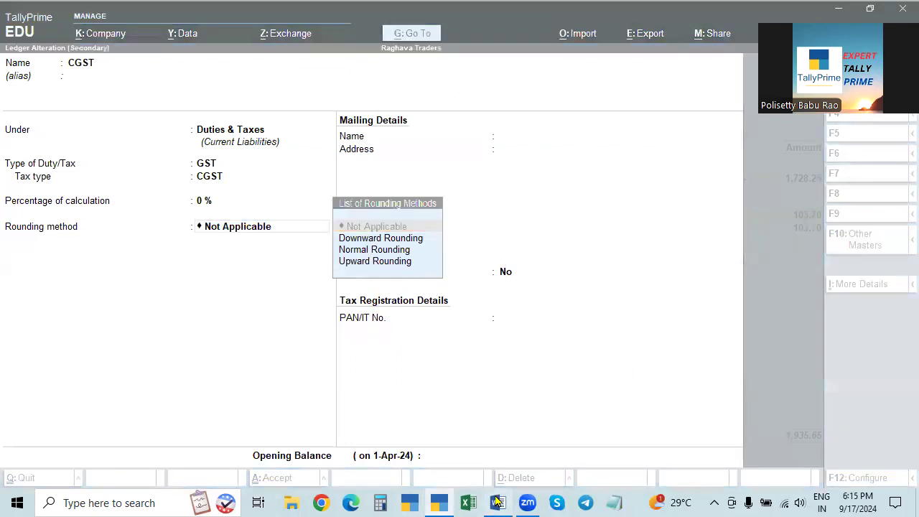
click(439, 502)
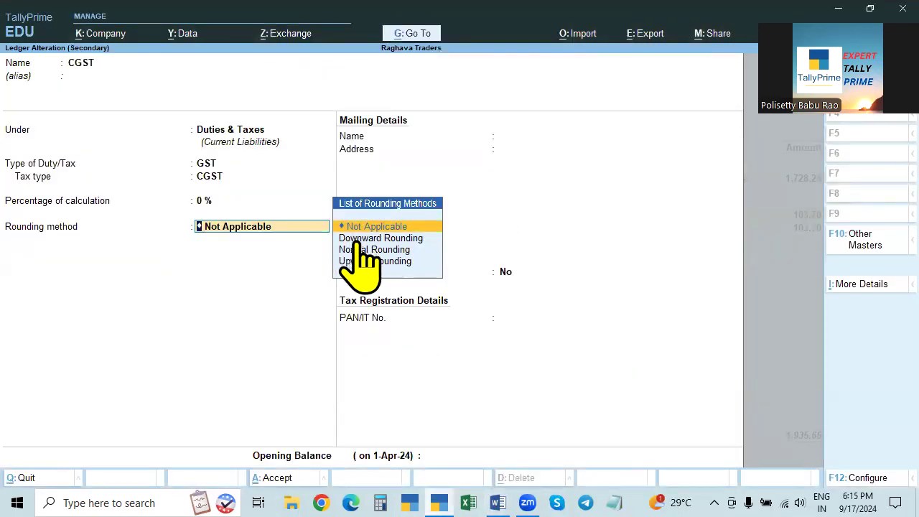
Step: Examine the normal rounding examples for 126 and 125 in the Word document, then switch back to TallyPrime's CGST ledger
click(498, 503)
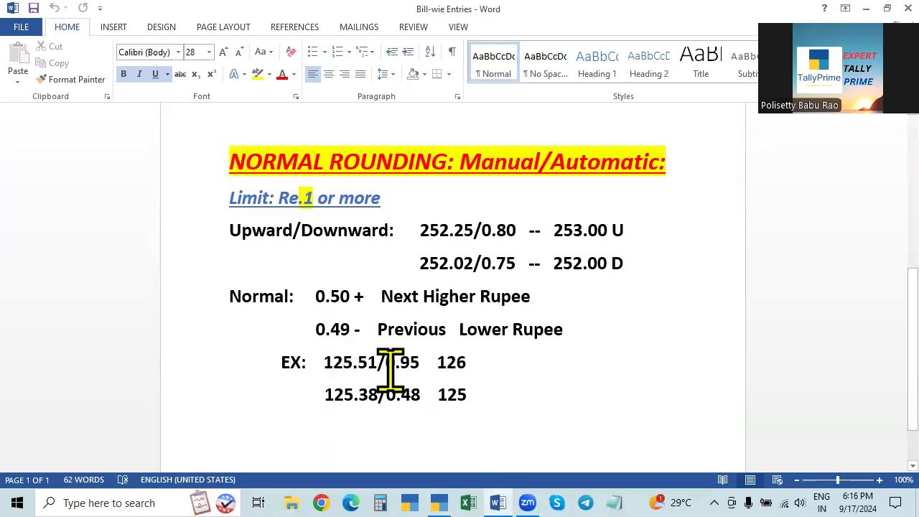
drag(436, 366, 468, 363)
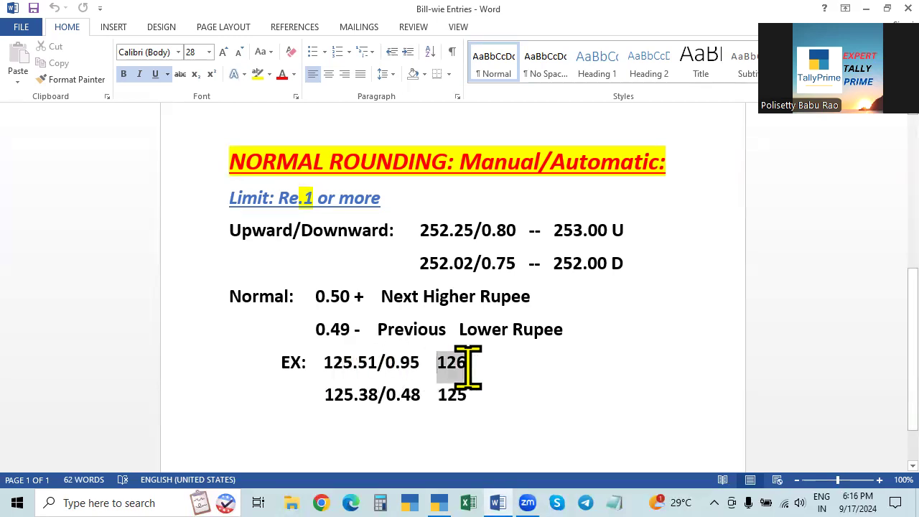
click(549, 377)
drag(321, 395, 436, 395)
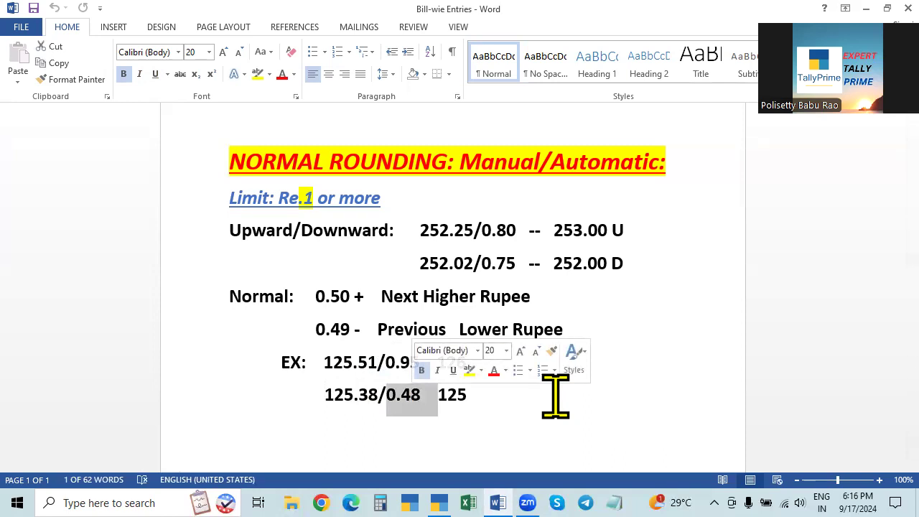
click(555, 395)
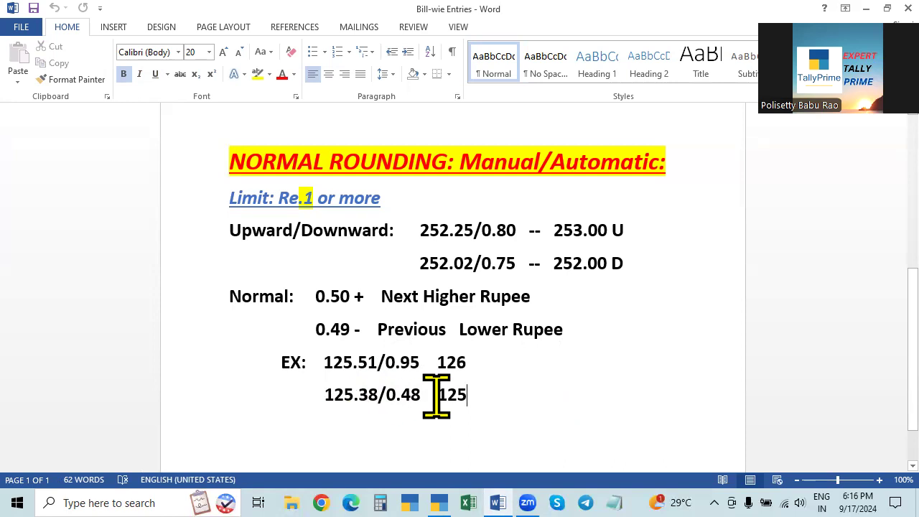
drag(437, 394, 513, 384)
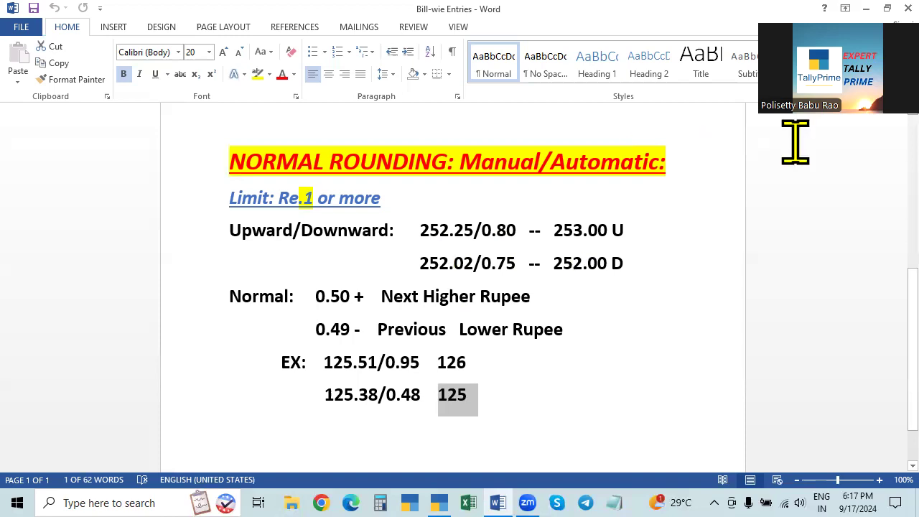
key(alt+Tab)
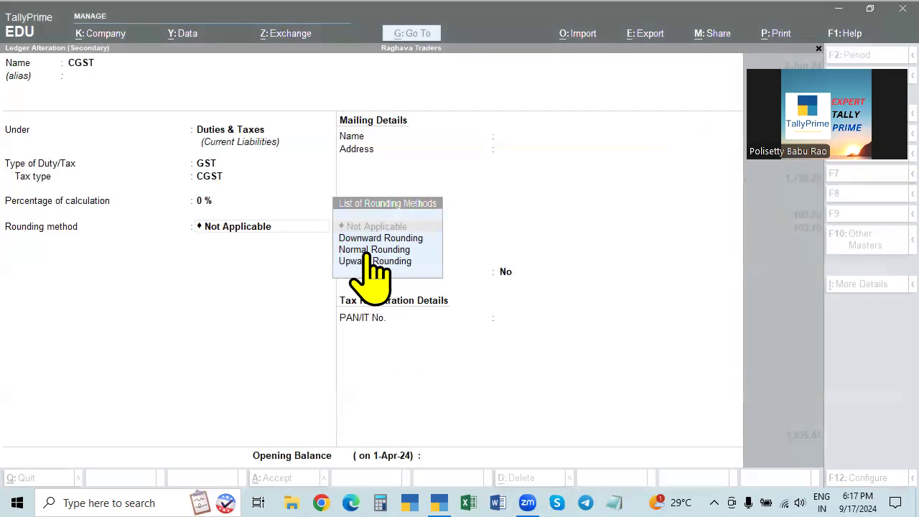
click(195, 315)
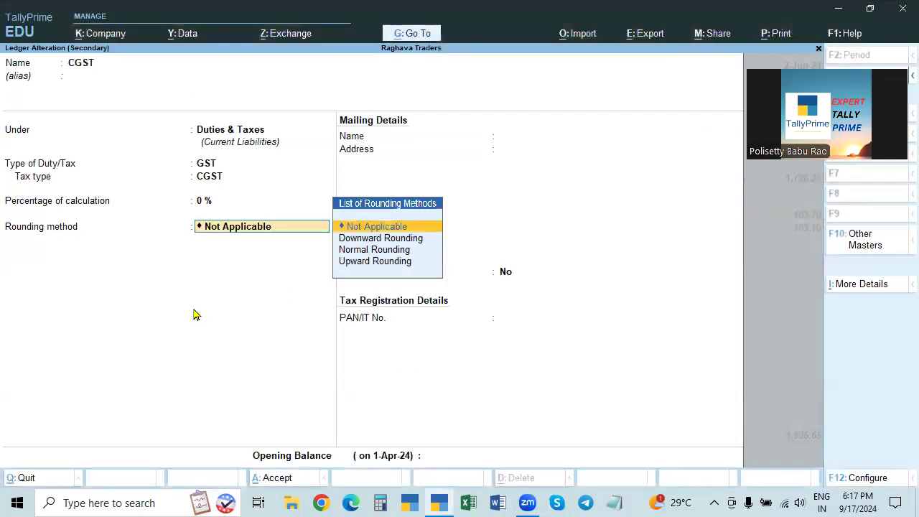
Step: Set the CGST ledger's rounding method to Normal Rounding with a rounding limit of 1 and save the ledger
click(367, 251)
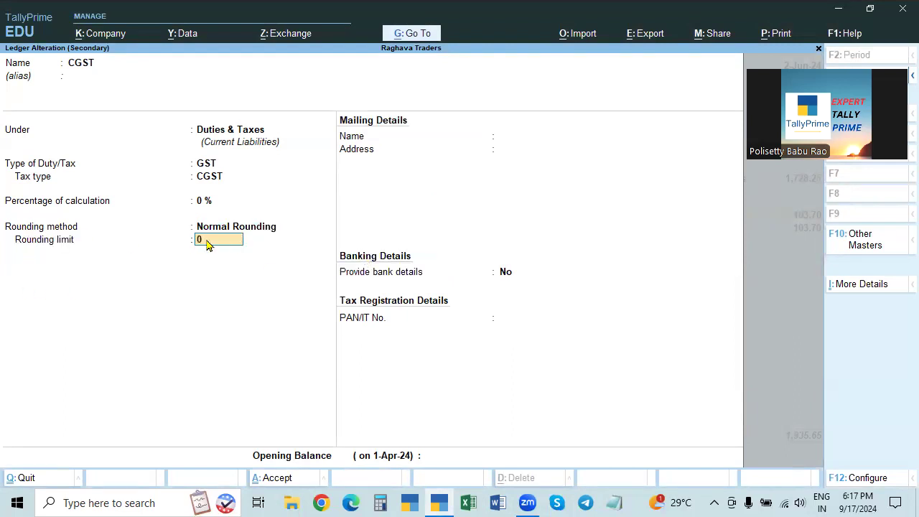
text(1)
key(Return)
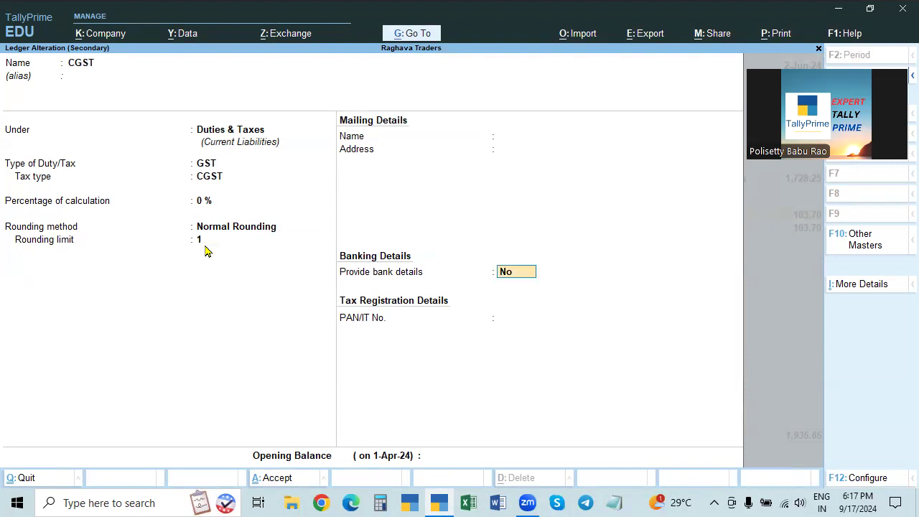
key(ctrl+a)
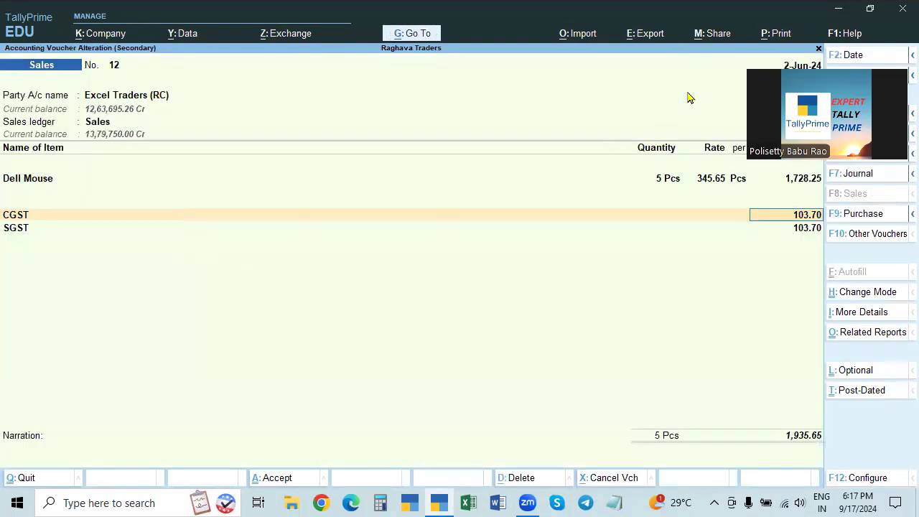
Step: Try to refresh the CGST amount by stepping through the voucher from the Dell Mouse amount
drag(772, 99, 61, 375)
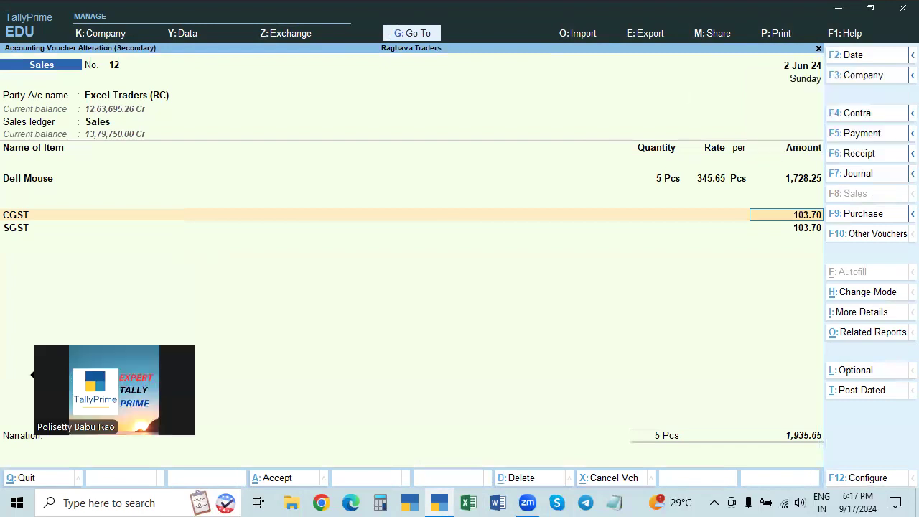
click(790, 173)
key(Return)
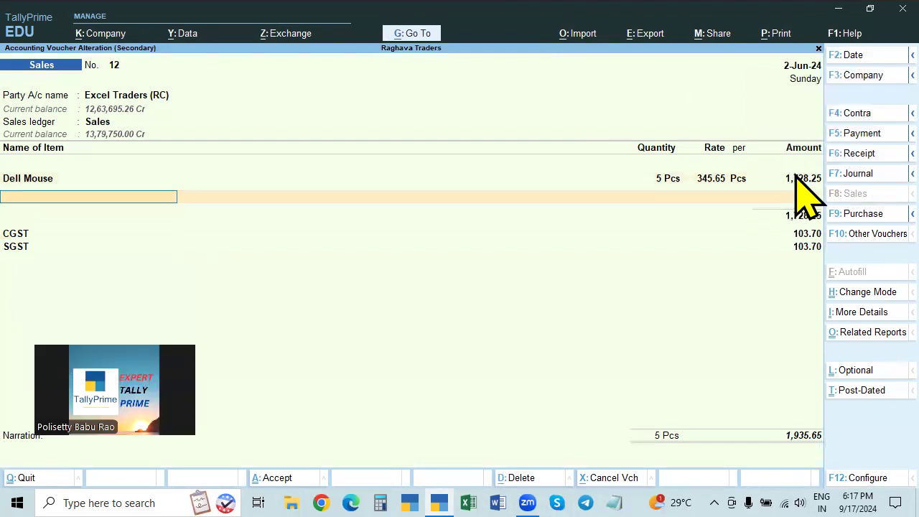
key(Return)
key(Return)
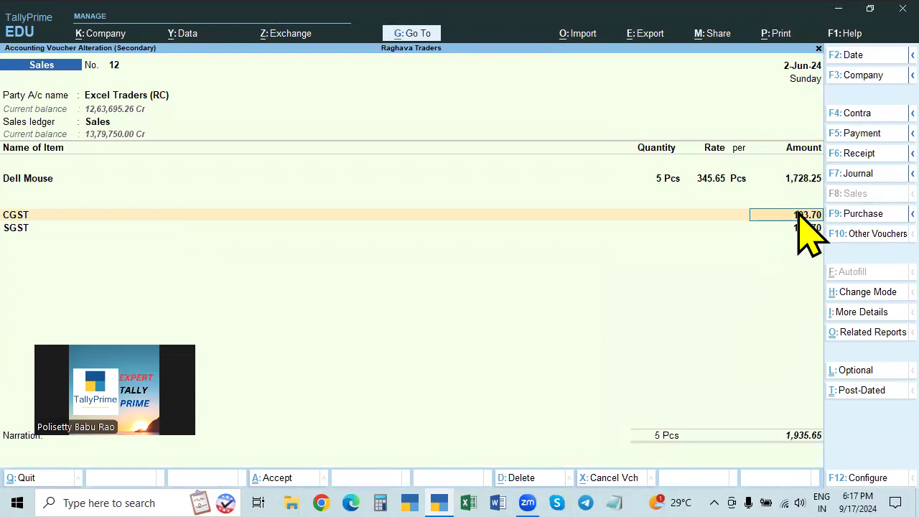
Step: Alter the SGST ledger from the voucher to use Normal Rounding with a rounding limit of 1 and save it
click(21, 229)
key(ctrl+Return)
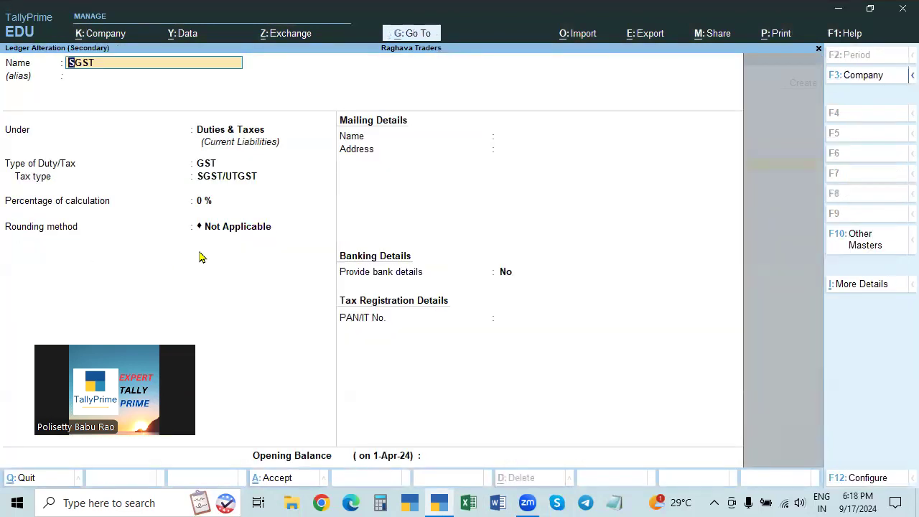
click(233, 229)
key(Down)
key(Down)
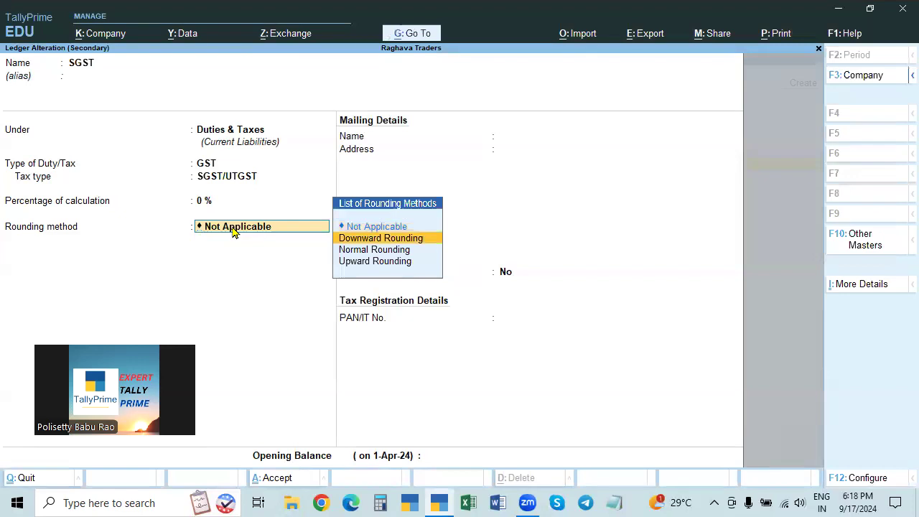
key(Return)
text(1)
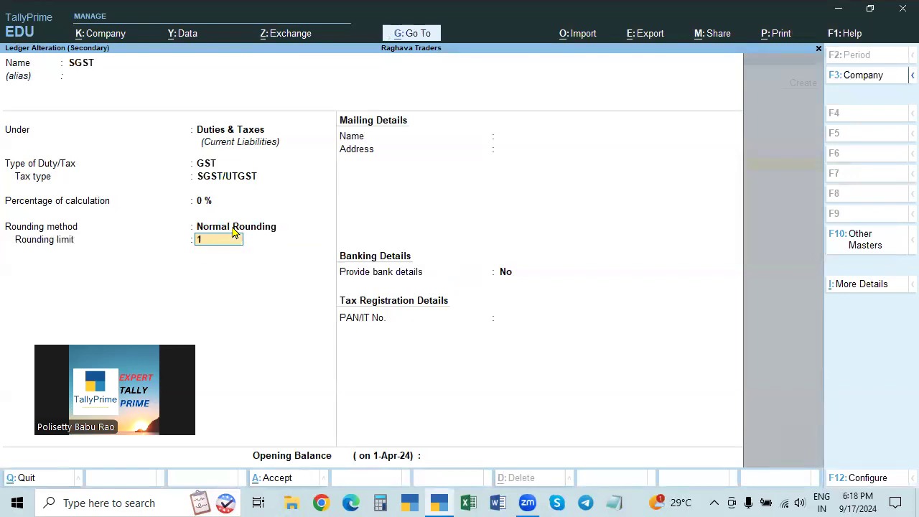
key(Return)
key(Return)
key(Return)
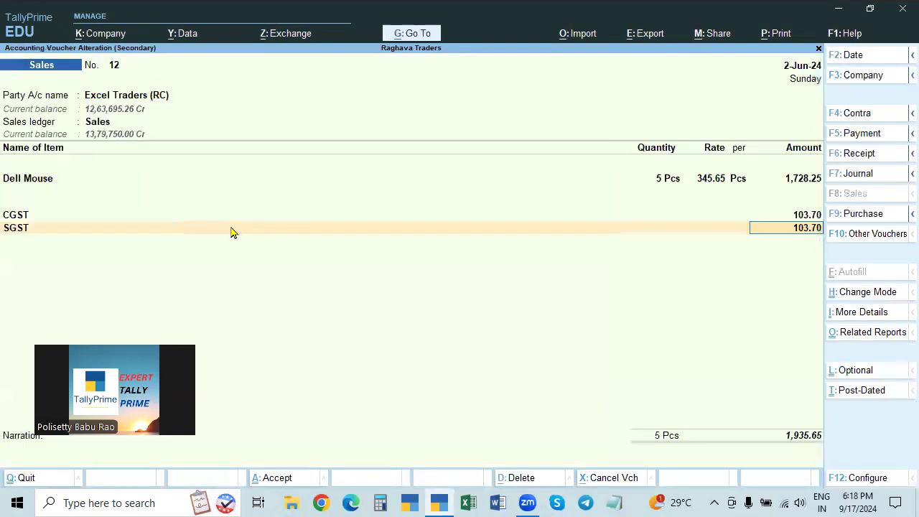
Step: Try to recalculate the GST amounts by re-accepting the party details, sales ledger, Dell Mouse line and tax ledgers
click(115, 107)
key(Return)
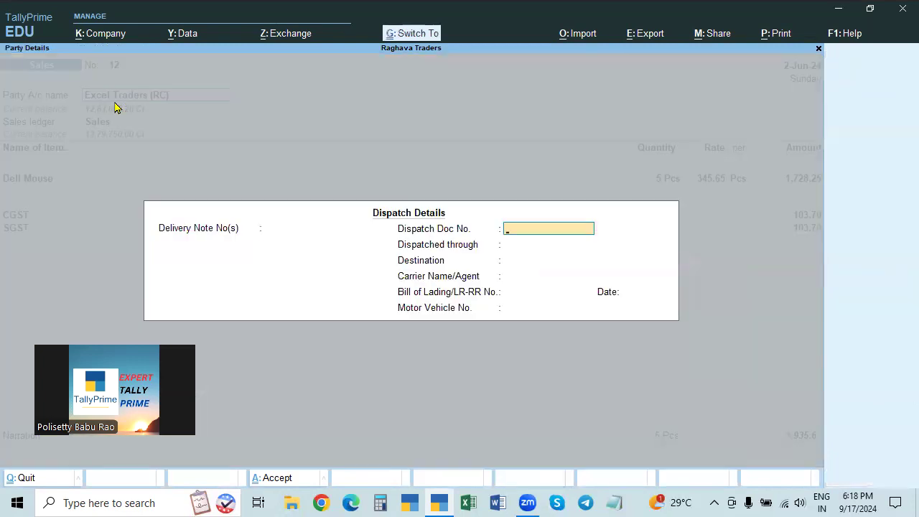
key(ctrl+a)
key(ctrl+a)
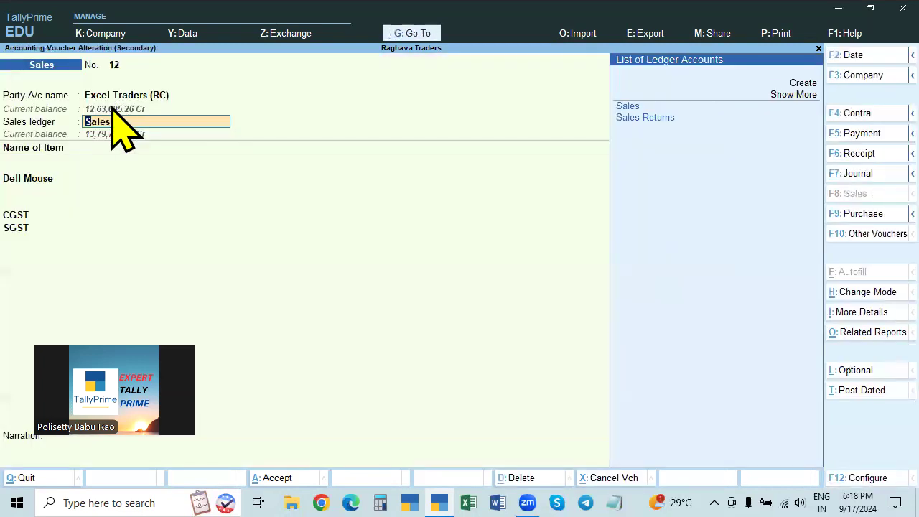
key(Return)
key(Return)
key(Return)
key(Return)
key(Return)
key(Return)
key(Return)
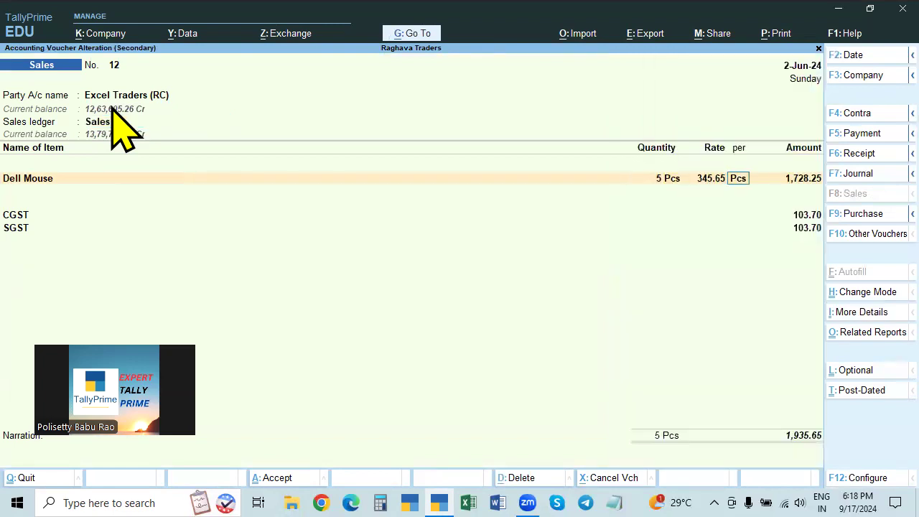
key(Return)
key(Return)
key(Return)
key(Return)
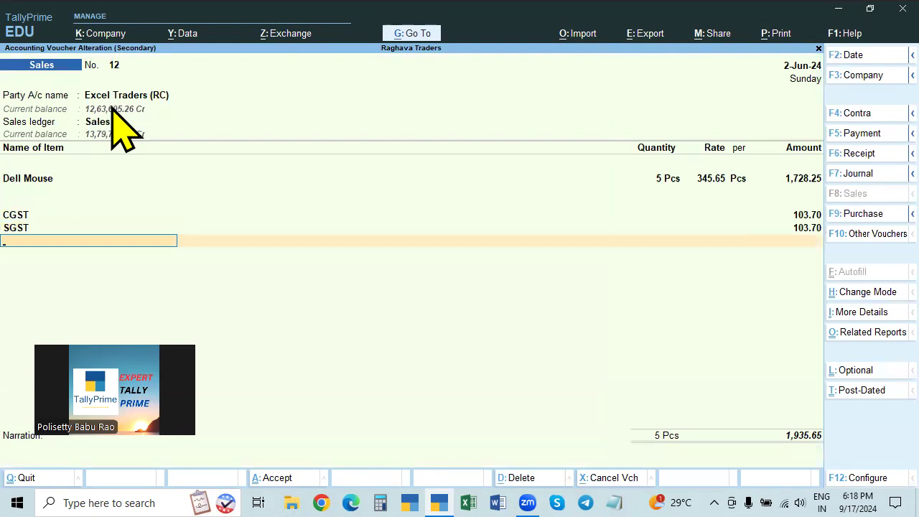
key(BackSpace)
key(BackSpace)
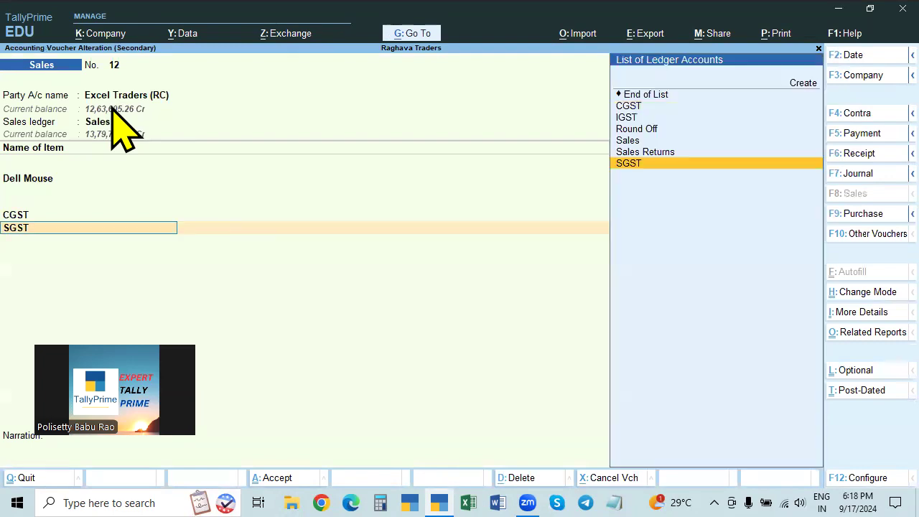
key(Return)
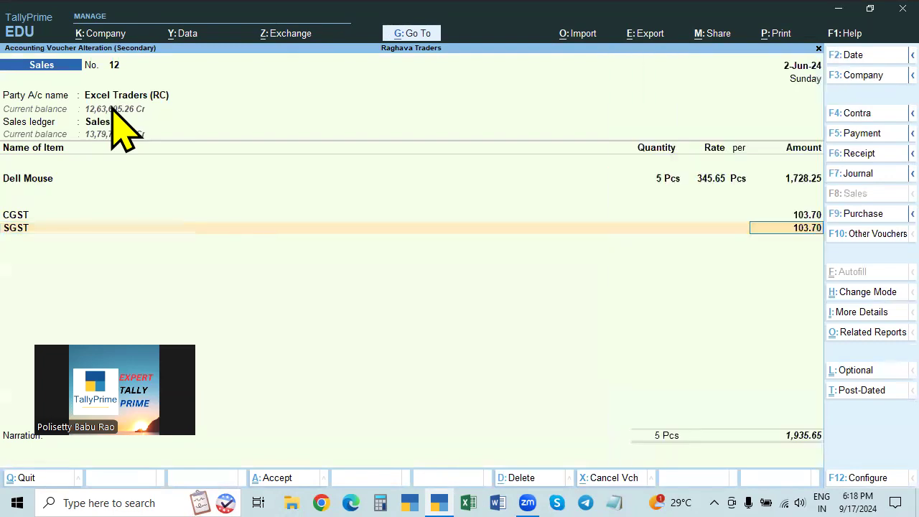
Step: Remove the SGST ledger line from the sales voucher by replacing it with End of List
key(BackSpace)
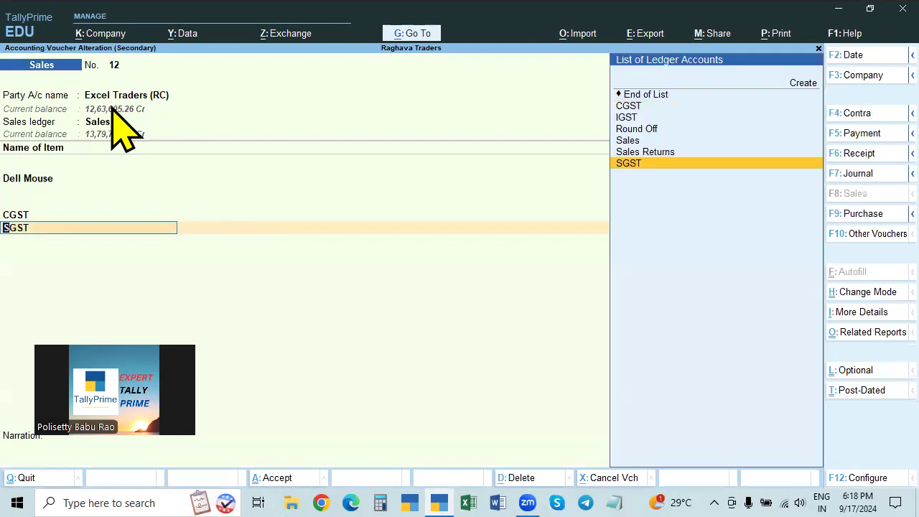
key(Up)
key(Up)
key(Up)
key(Up)
key(Up)
key(Up)
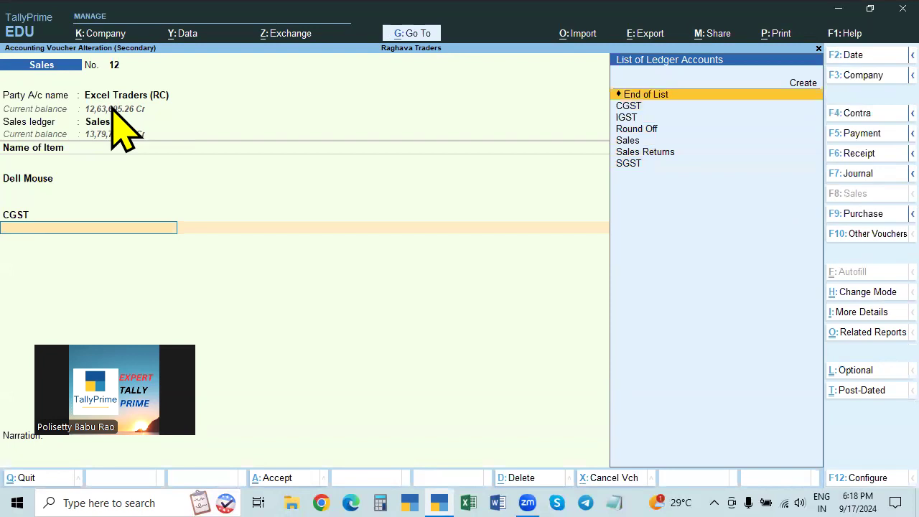
key(Return)
Step: Remove the CGST ledger line from the voucher by replacing it with End of List
key(BackSpace)
key(BackSpace)
key(BackSpace)
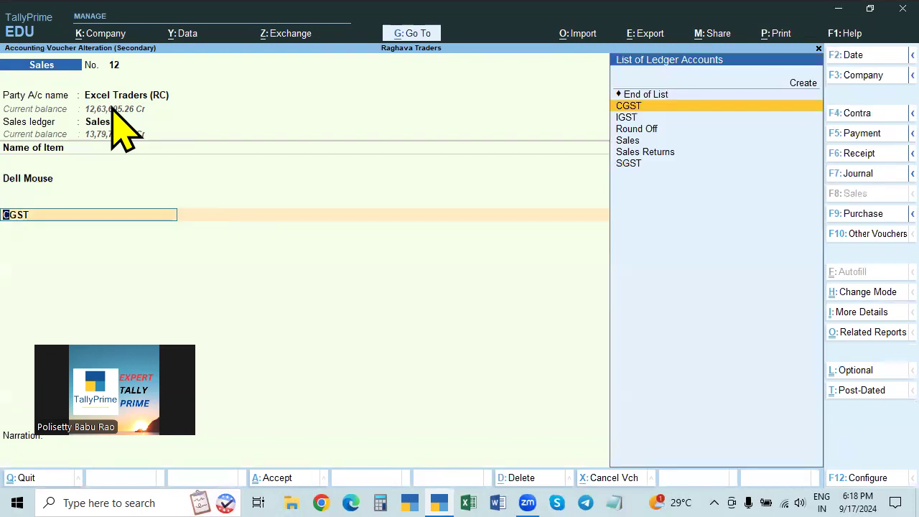
key(Up)
key(Return)
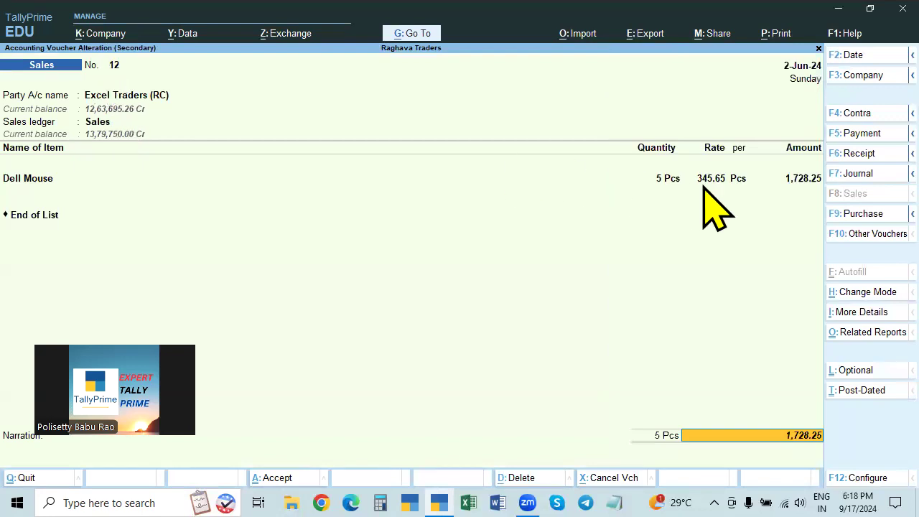
Step: Add the CGST ledger again below the Dell Mouse line so its amount is recalculated with normal rounding
click(798, 180)
key(Return)
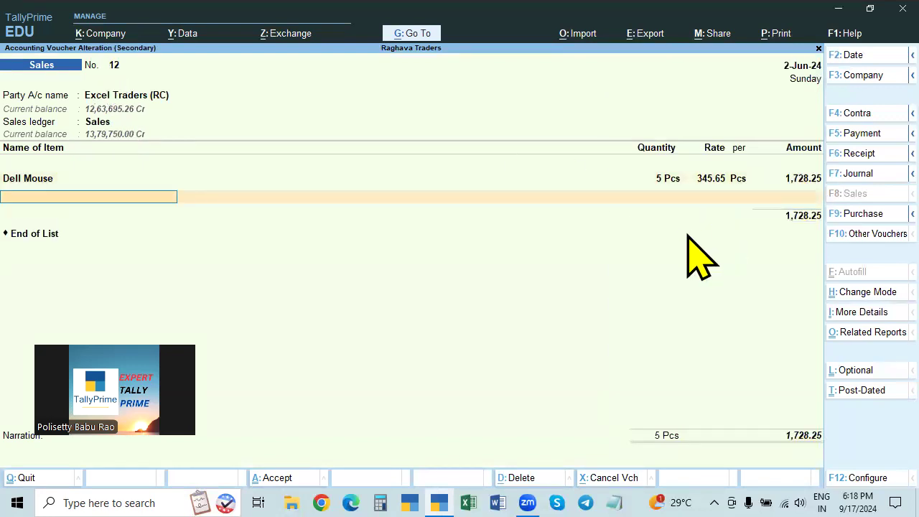
key(Return)
text(cgs)
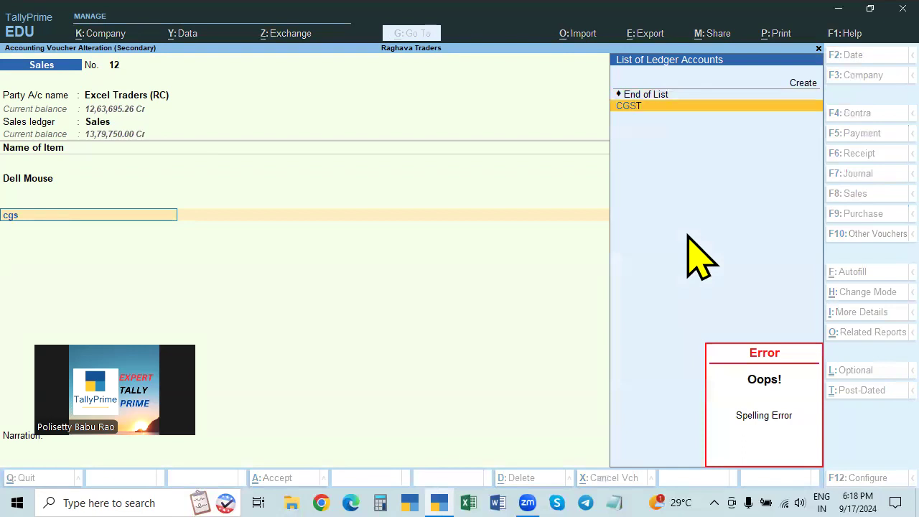
key(Return)
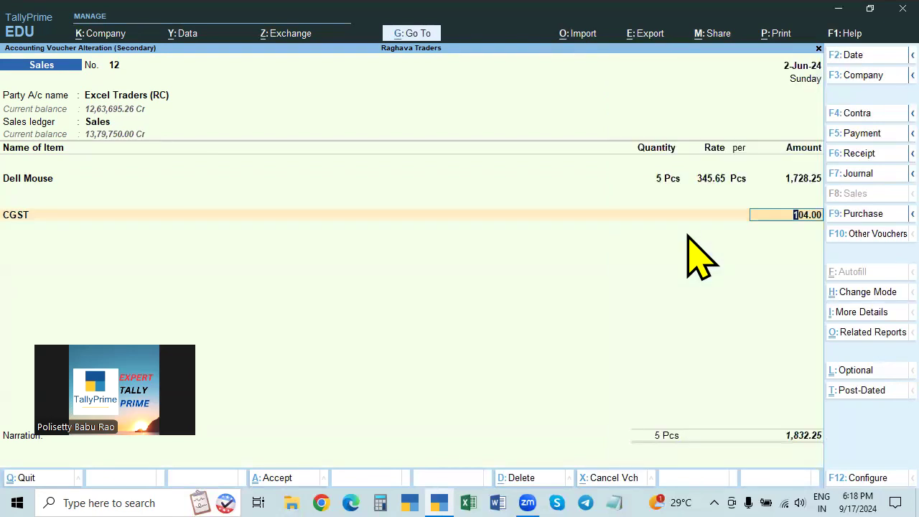
Step: Add the SGST ledger again below the CGST line so its amount is recalculated with normal rounding
key(Return)
text(gst)
key(Return)
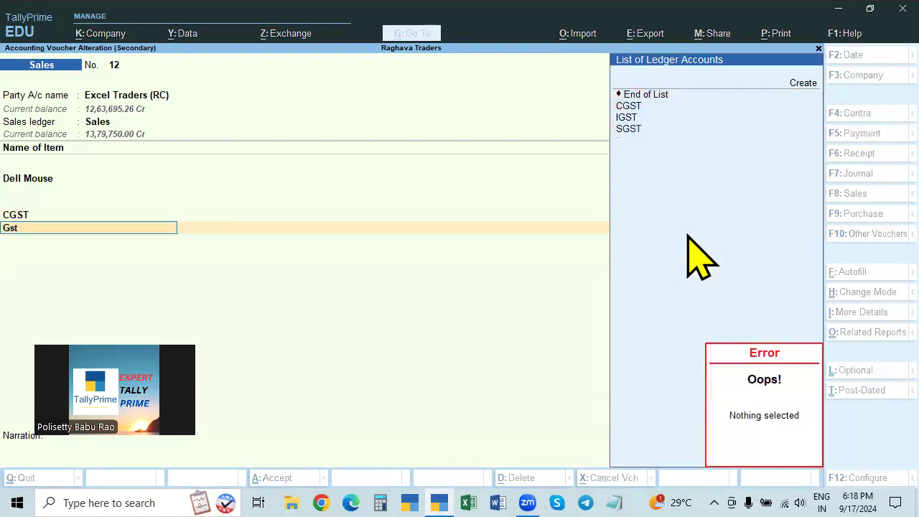
key(Down)
key(Down)
key(Down)
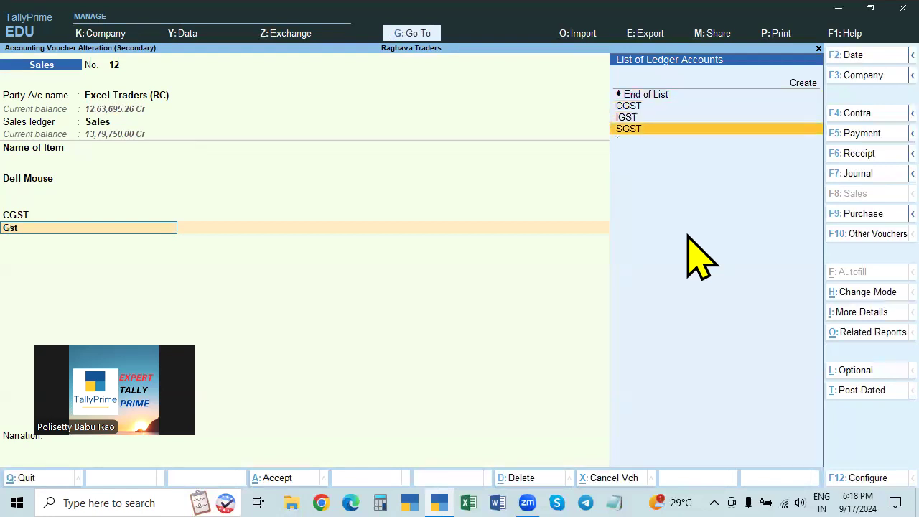
key(Return)
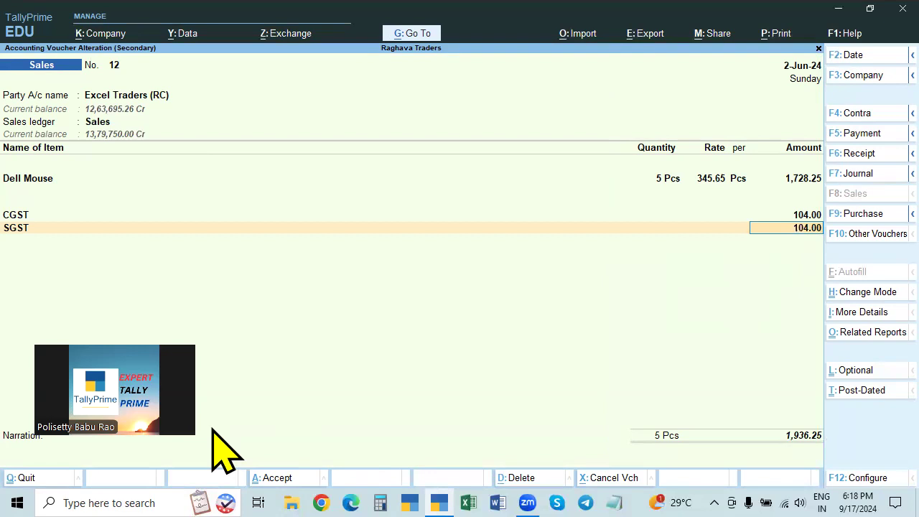
Step: Review the voucher's detailed tax analysis, comparing the tax as per calculation with the tax as per transaction, then close it
click(370, 355)
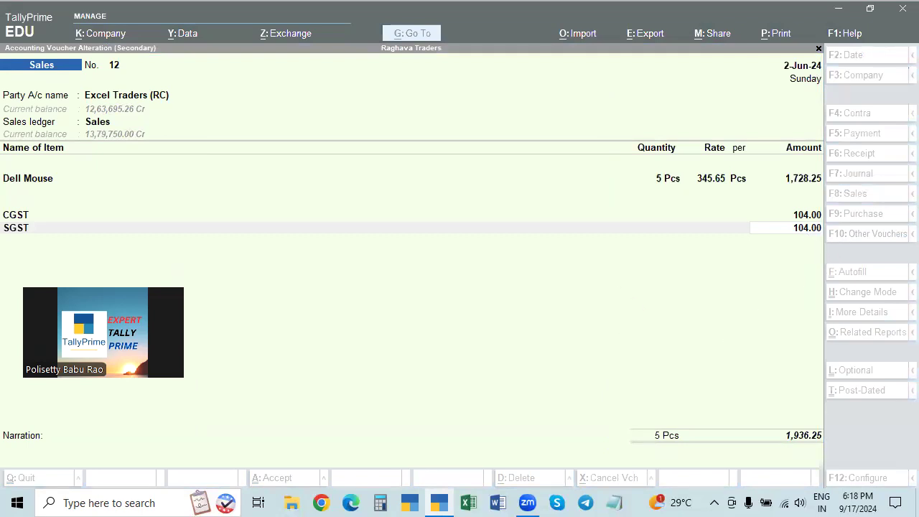
click(631, 376)
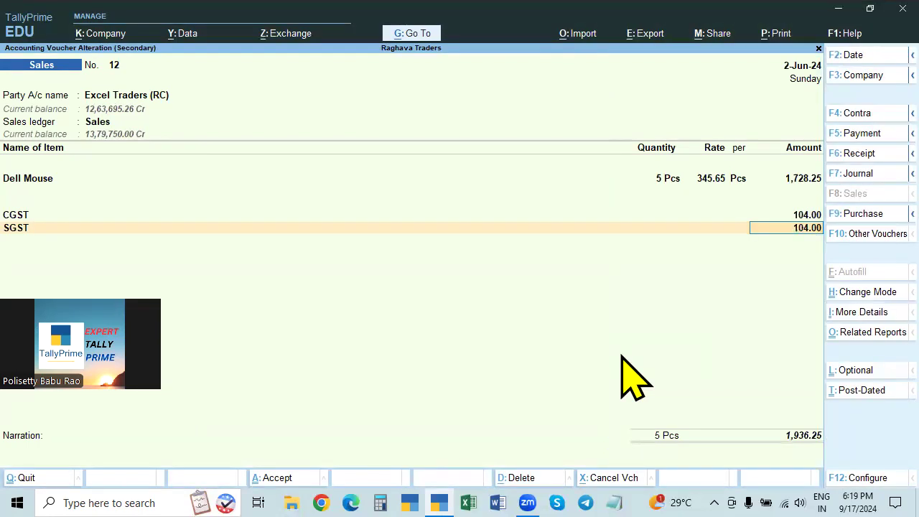
key(alt+a)
key(F5)
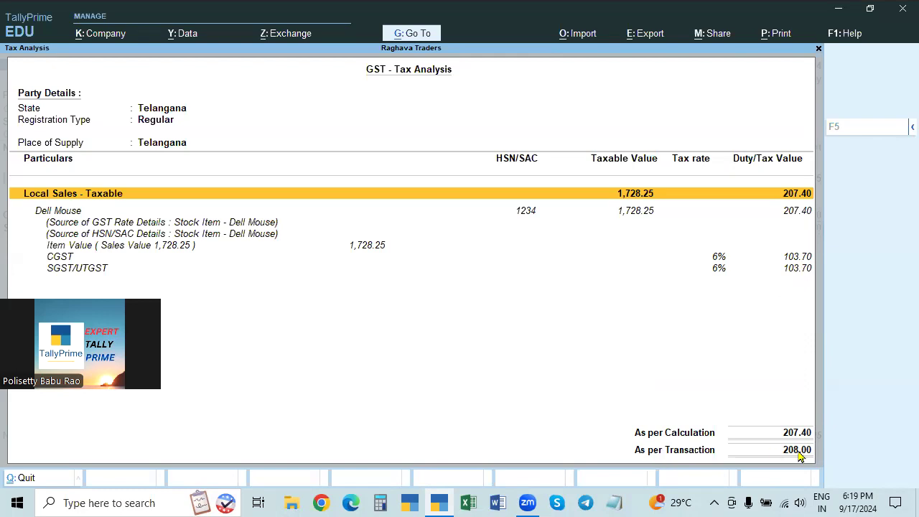
key(Escape)
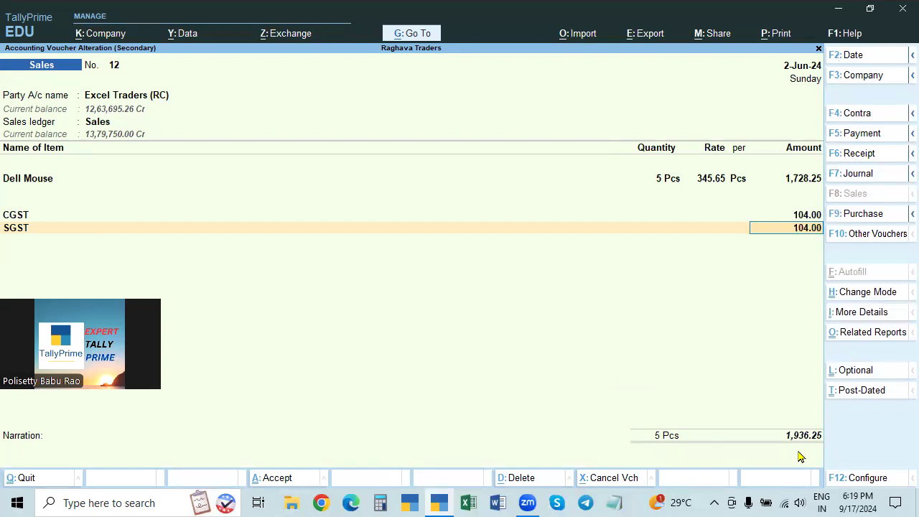
Step: Finish the ledger entries and accept the bill-wise details as New Ref 12 for 1,936.25 Dr
key(Return)
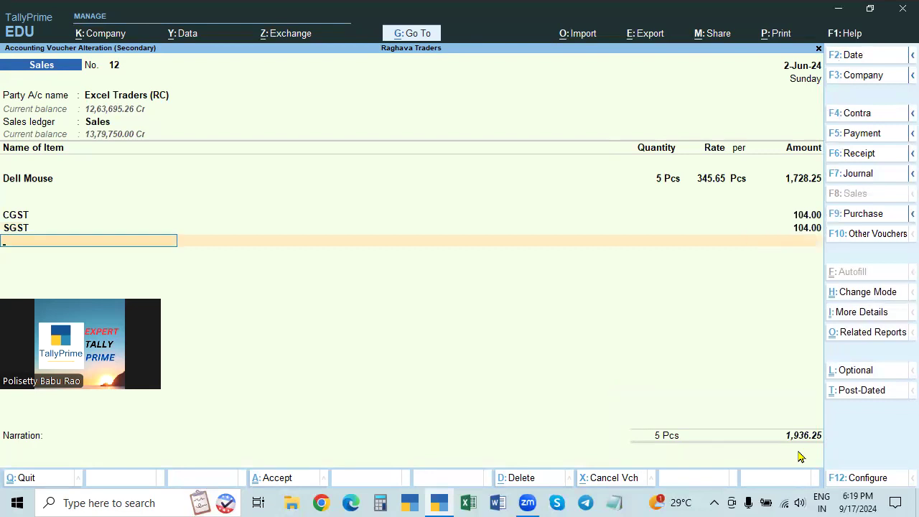
key(Return)
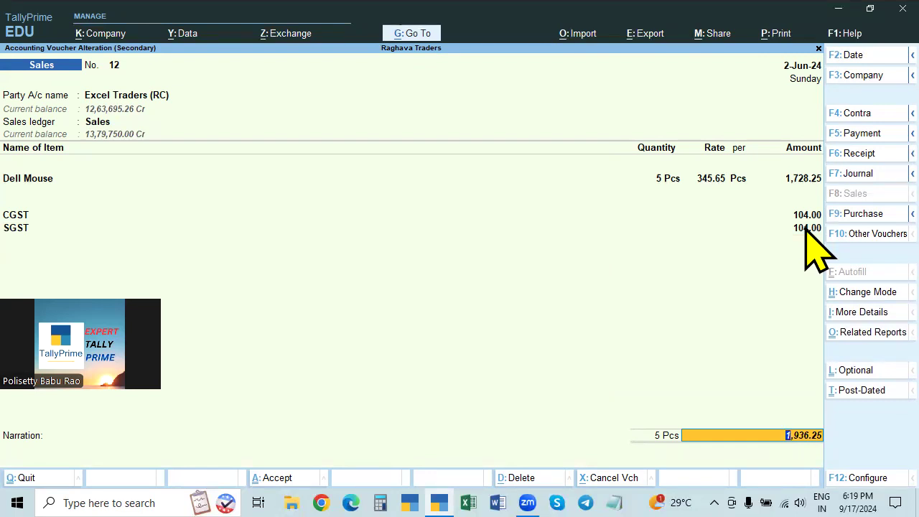
key(Return)
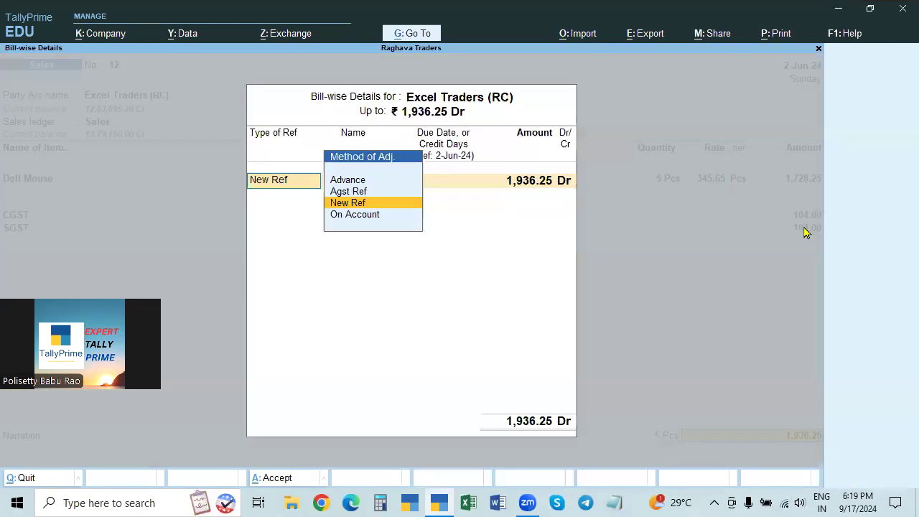
key(Return)
key(Return)
key(Return)
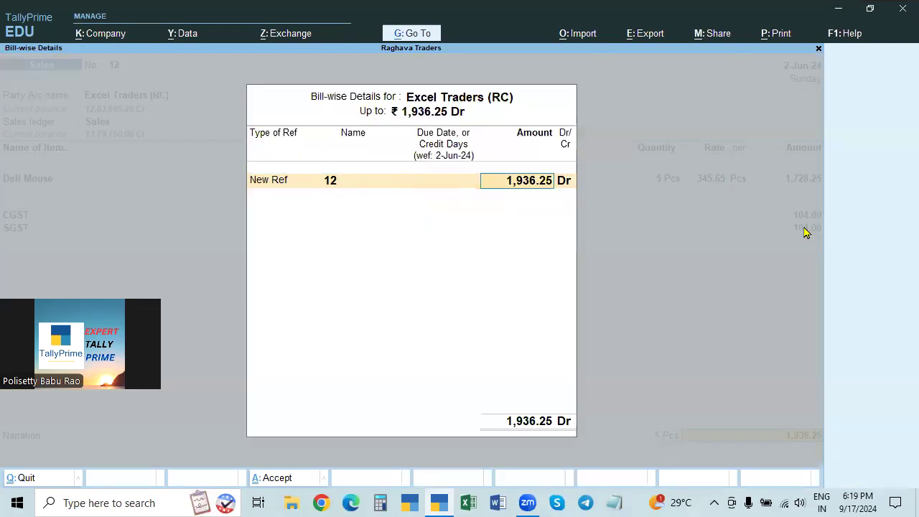
key(Return)
key(Return)
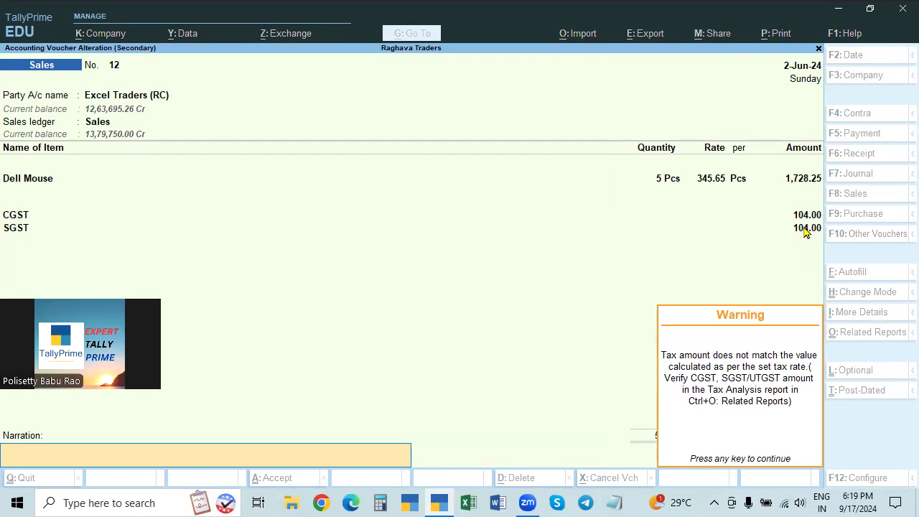
Step: Dismiss the tax mismatch warning, save the altered sales voucher, and reopen sales voucher 12 from the Day Book
key(Return)
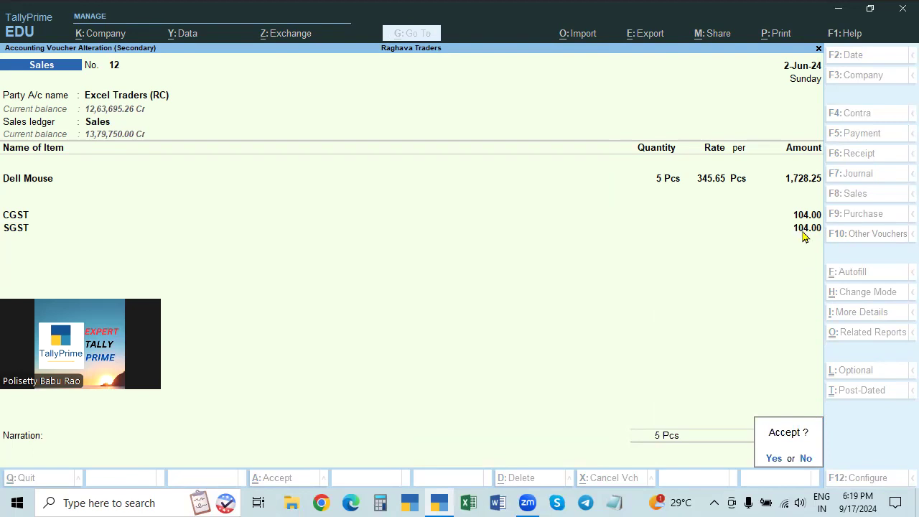
key(Return)
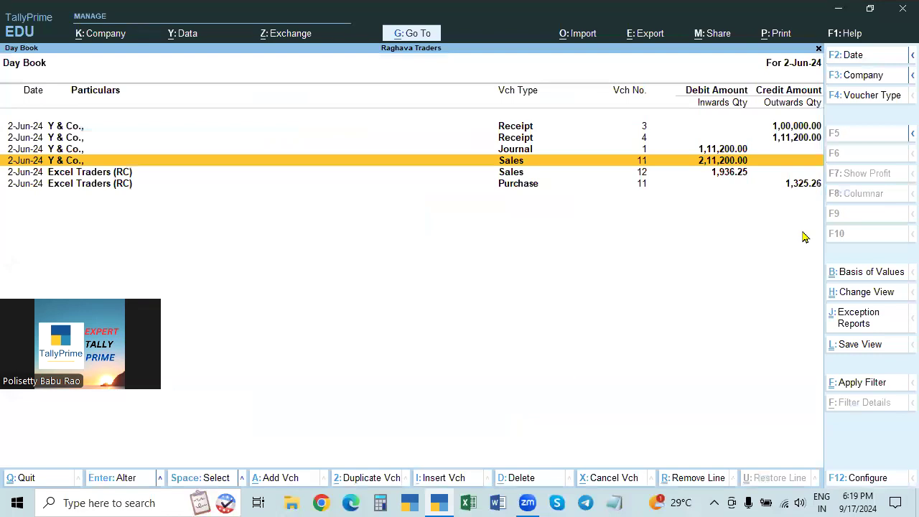
key(Down)
key(Return)
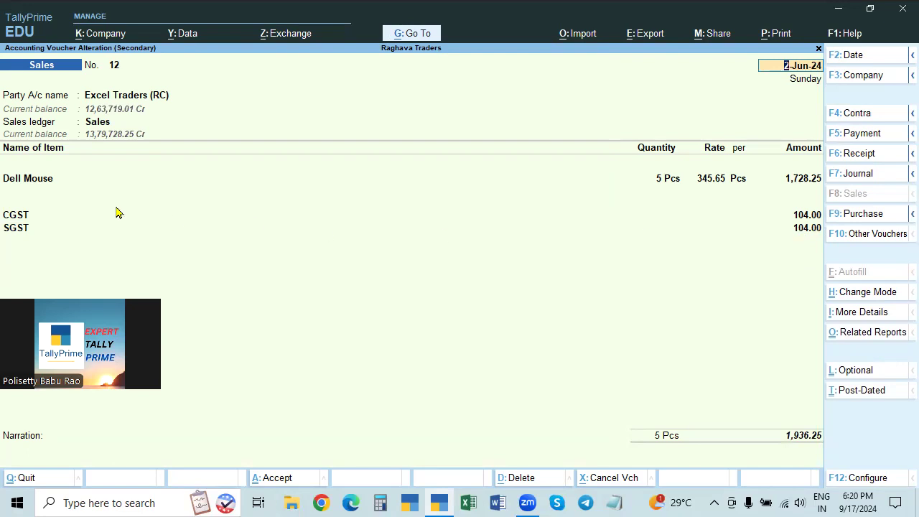
Step: Open the CGST ledger from the voucher, set its rounding method to Not Applicable, and save the ledger
click(21, 216)
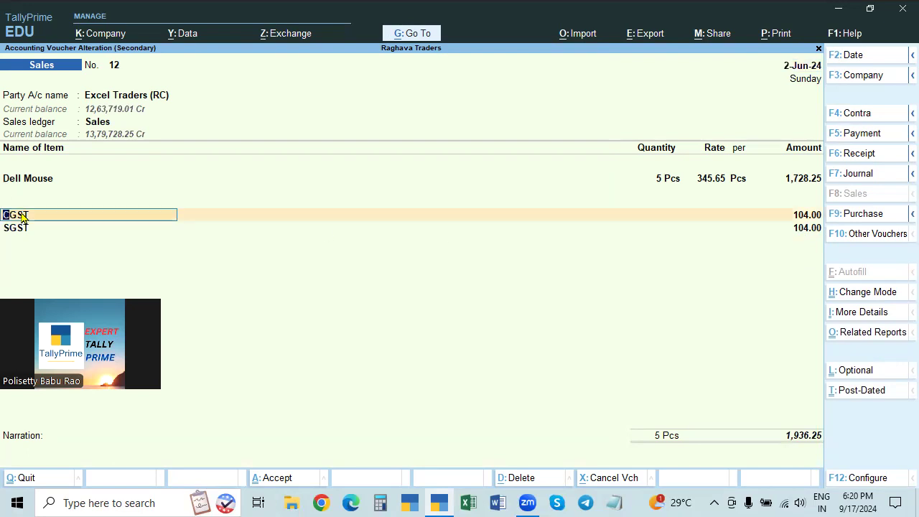
key(ctrl+Return)
key(Return)
key(Return)
key(Return)
key(Return)
key(Up)
key(Up)
key(Return)
key(Return)
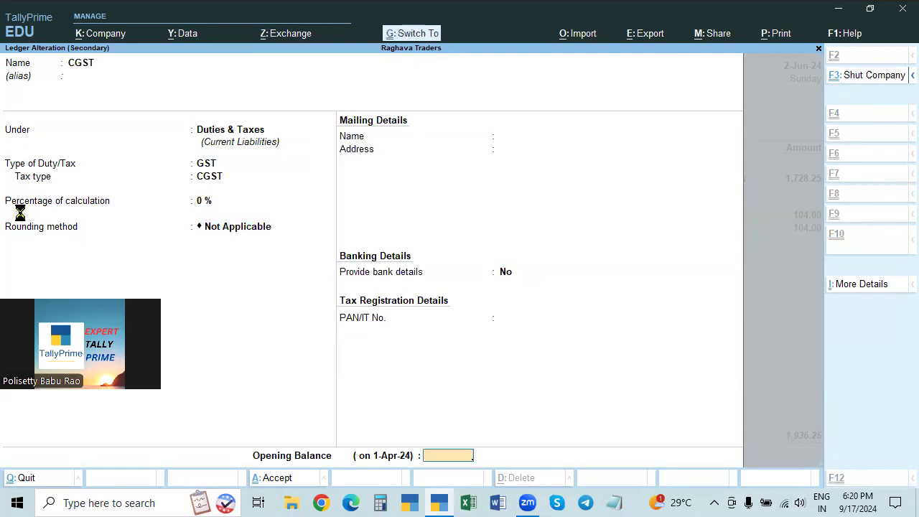
key(Return)
key(Return)
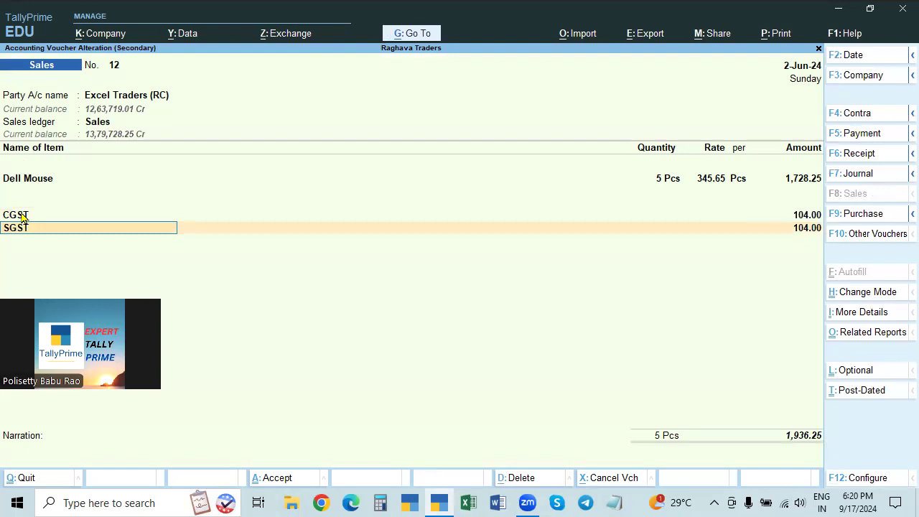
Step: Open the SGST ledger from the voucher, set its rounding method to Not Applicable, and save the ledger
key(ctrl)
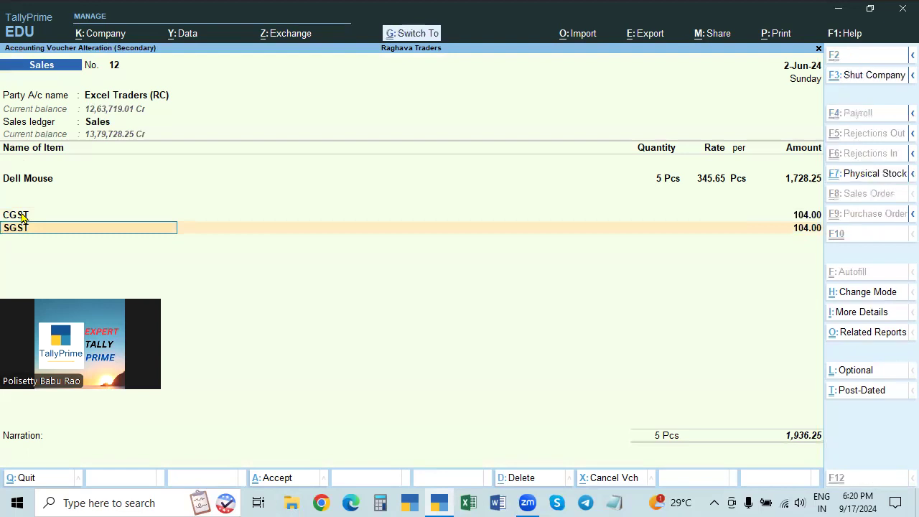
key(ctrl+Return)
key(Return)
key(Return)
key(Return)
key(Return)
key(Return)
key(Return)
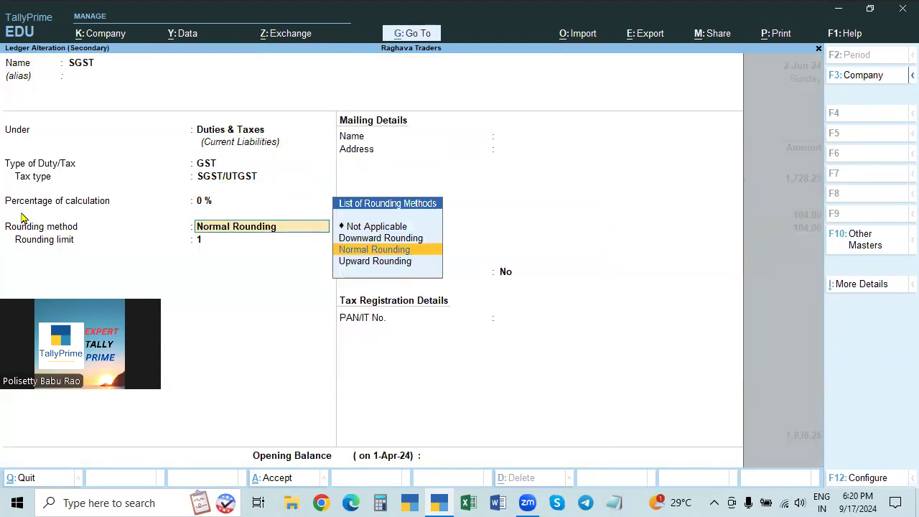
key(Up)
key(Up)
key(Return)
key(Return)
key(Return)
key(Return)
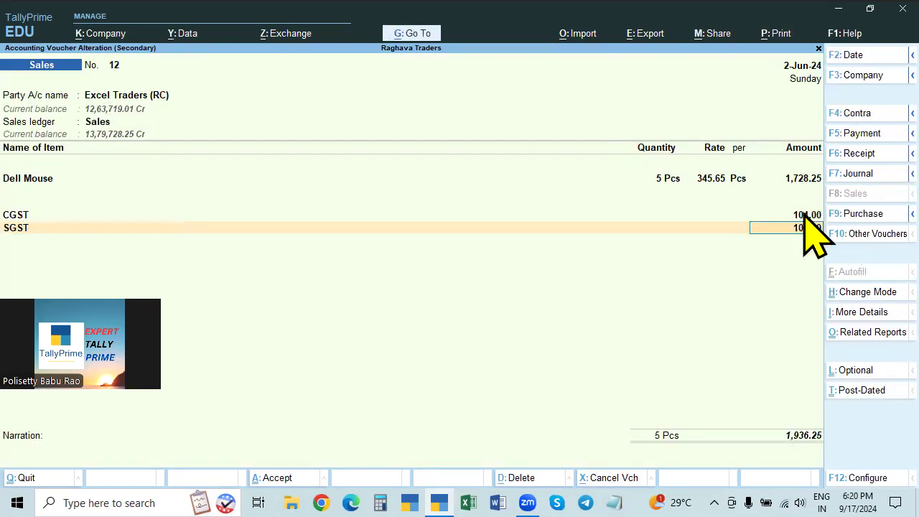
Step: Remove the SGST and CGST ledger lines from the sales voucher by replacing them with End of List
click(17, 214)
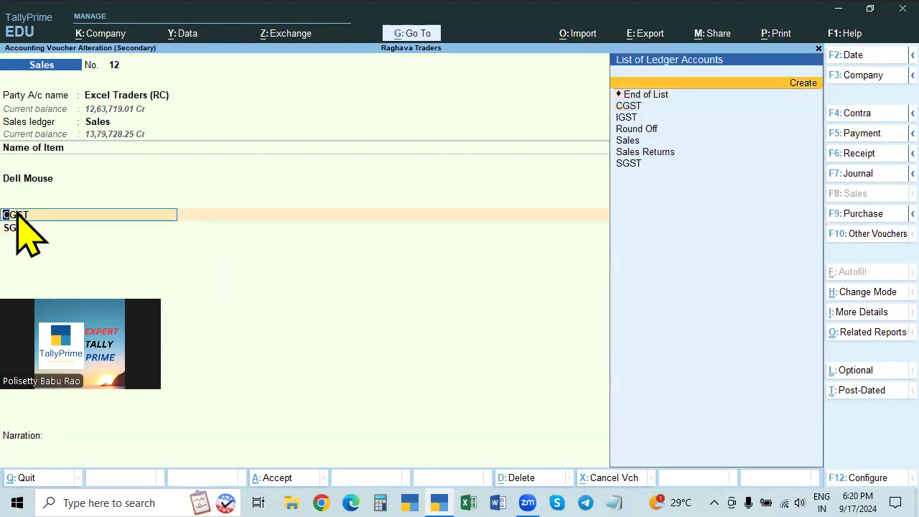
key(Down)
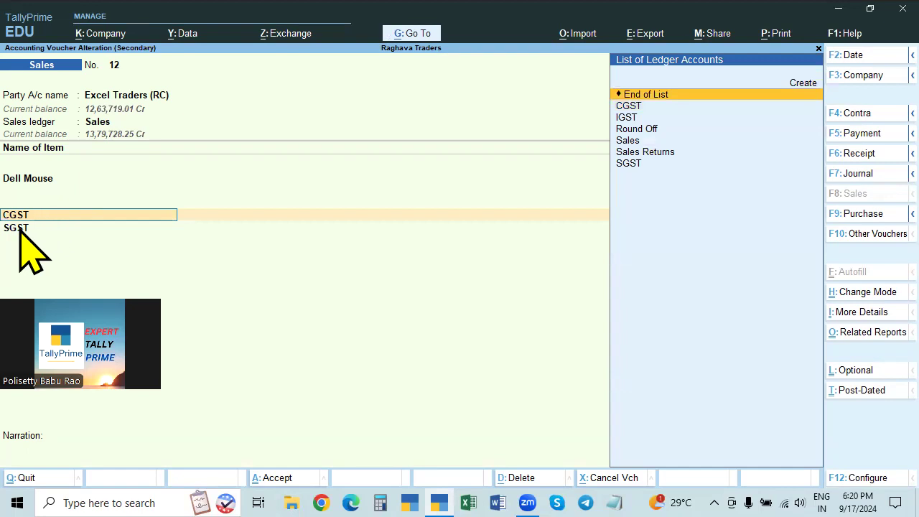
click(20, 230)
key(Up)
key(Up)
key(Up)
key(Up)
key(Up)
key(Up)
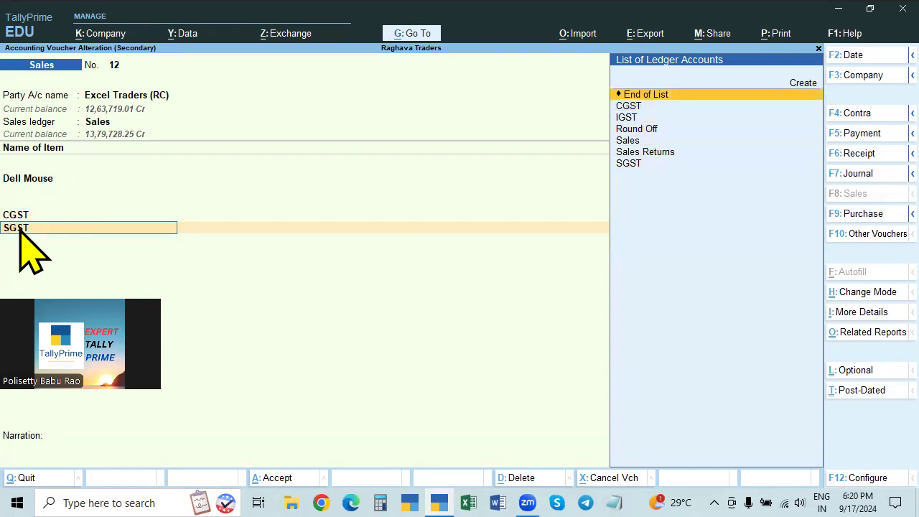
key(Return)
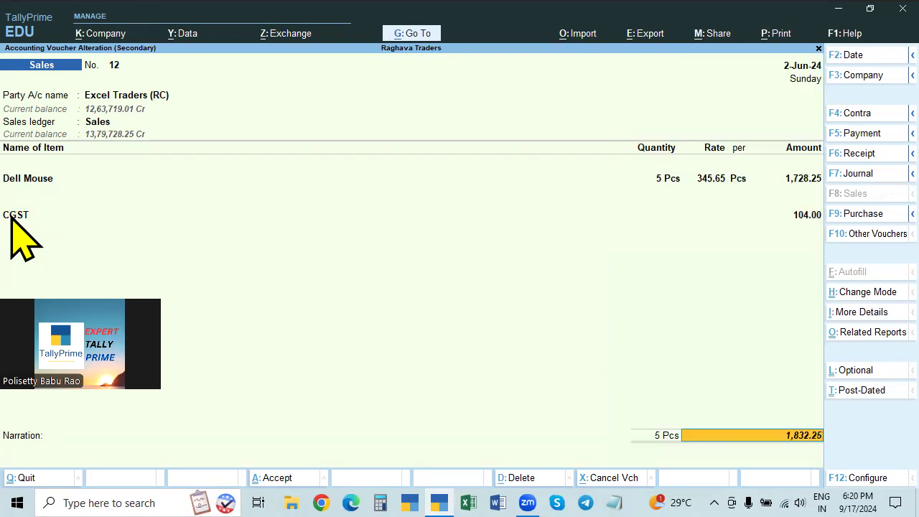
click(14, 215)
key(Up)
key(Up)
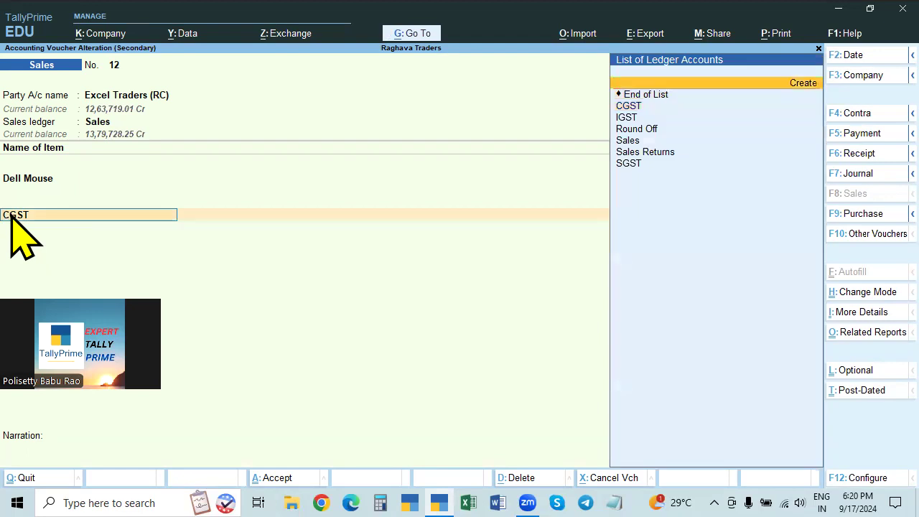
key(Down)
key(Return)
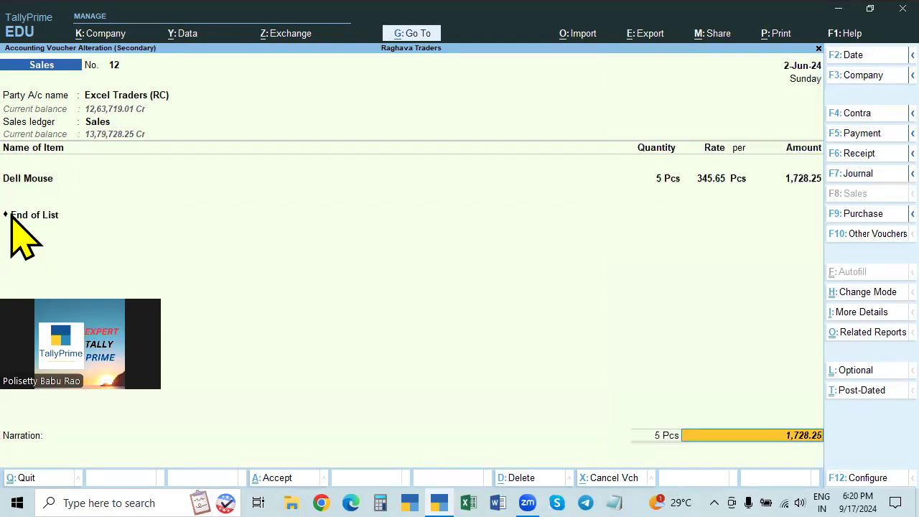
Step: Add the CGST ledger below the Dell Mouse line so its tax is recalculated without rounding
click(799, 180)
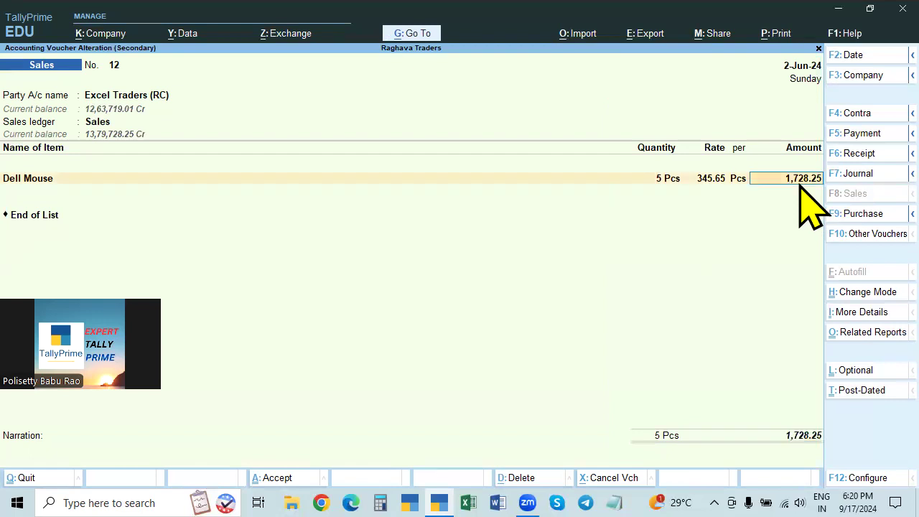
key(Return)
key(Return)
text(Cgst)
key(Return)
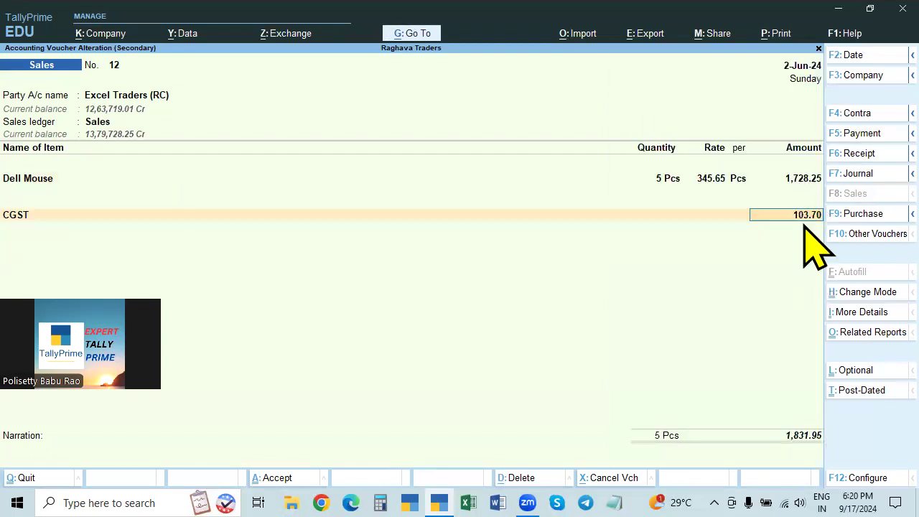
Step: Add the SGST ledger below the CGST line so its tax is recalculated without rounding
key(Return)
text(Sgst)
key(Return)
key(Return)
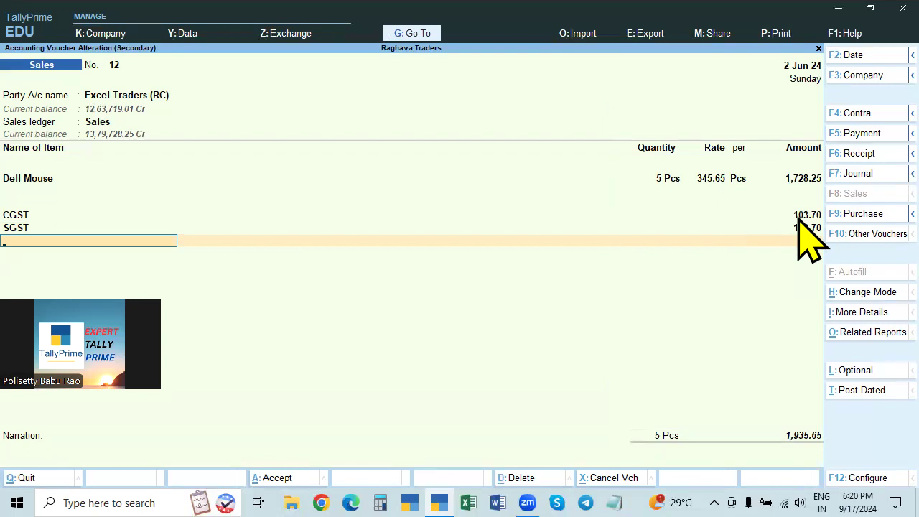
Step: Review the sales voucher's detailed GST tax analysis for the CGST and SGST amounts, then close it
key(alt+a)
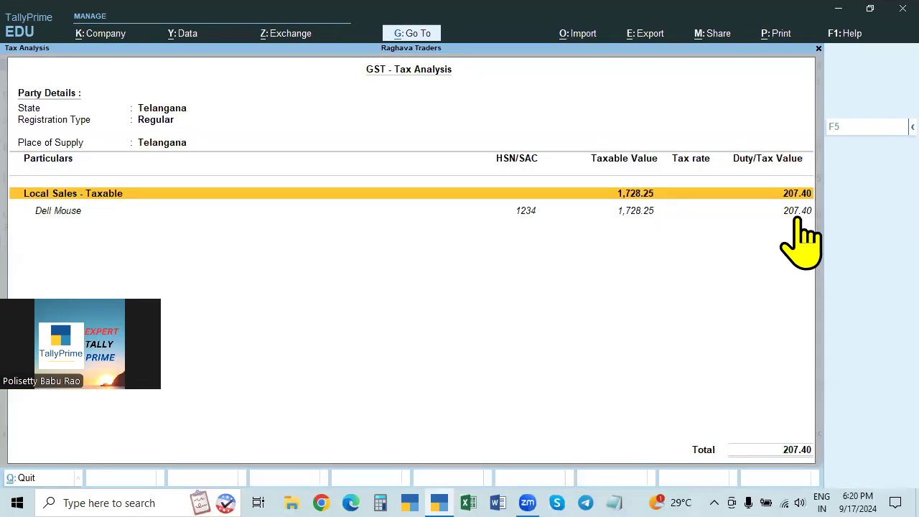
key(F5)
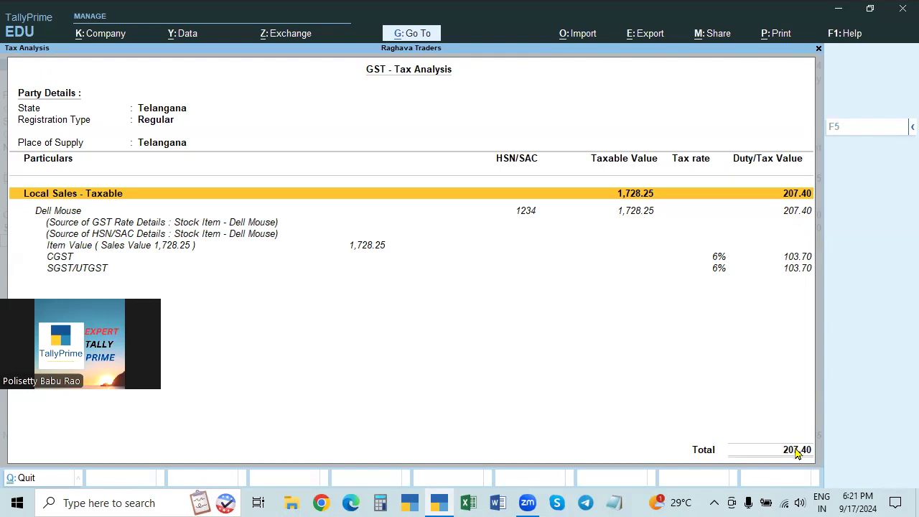
key(Escape)
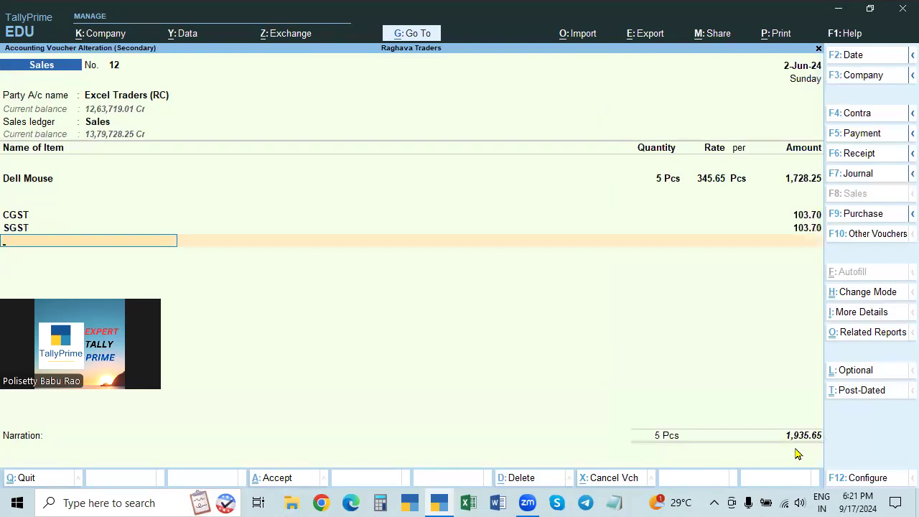
Step: Finish the ledger entries, accept the remaining voucher details, and save sales voucher 12
key(Return)
key(Return)
key(Return)
key(Return)
key(Return)
key(Return)
key(Return)
key(Return)
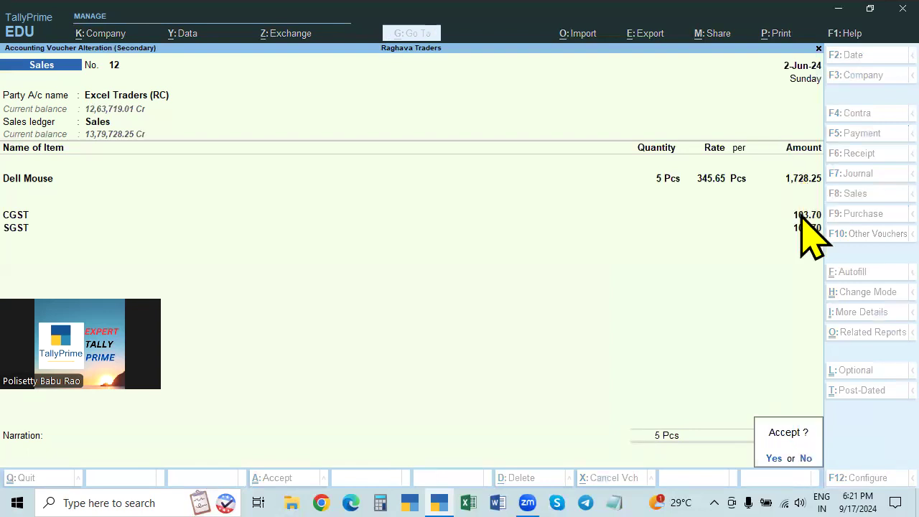
key(n)
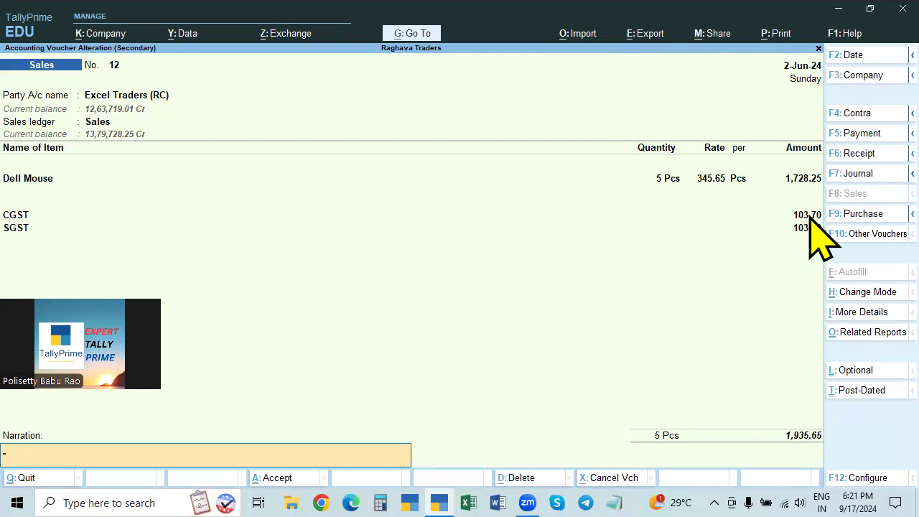
key(Return)
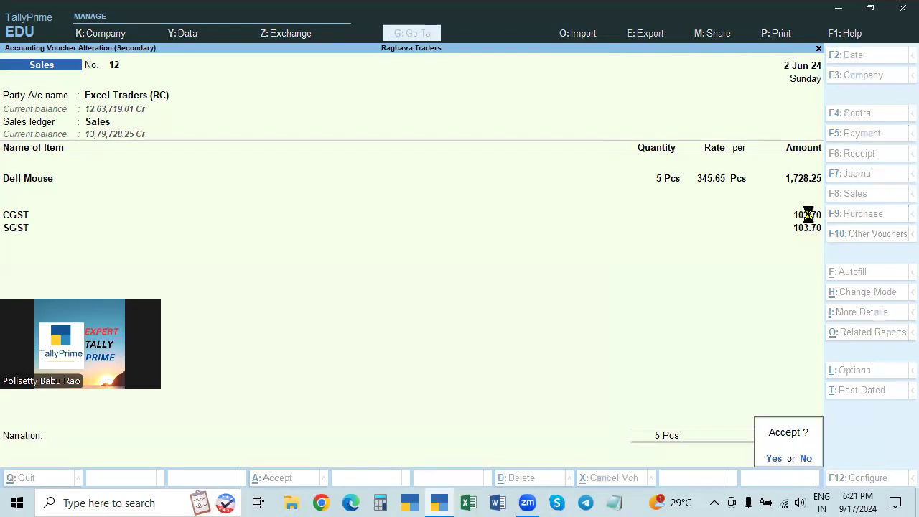
key(Return)
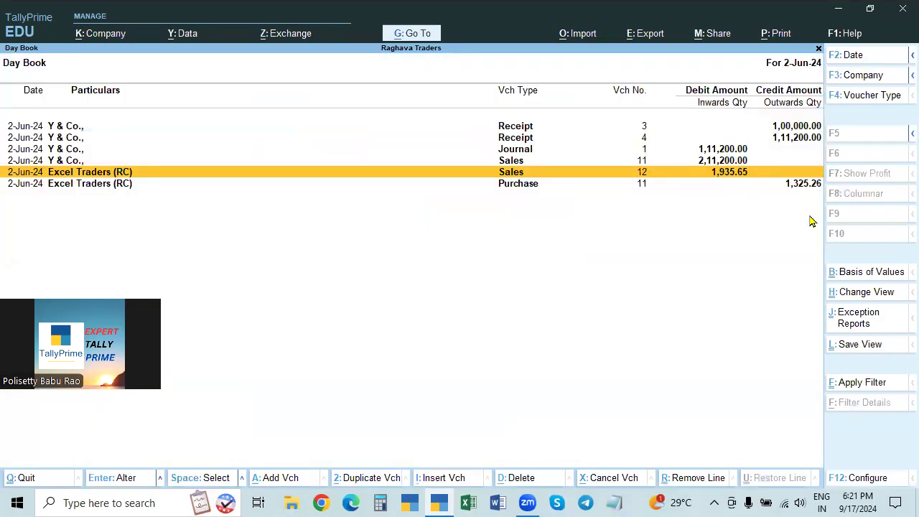
Step: Open purchase voucher 11 from the Day Book and check the CGST ledger's rounding method, then close the ledger
key(Down)
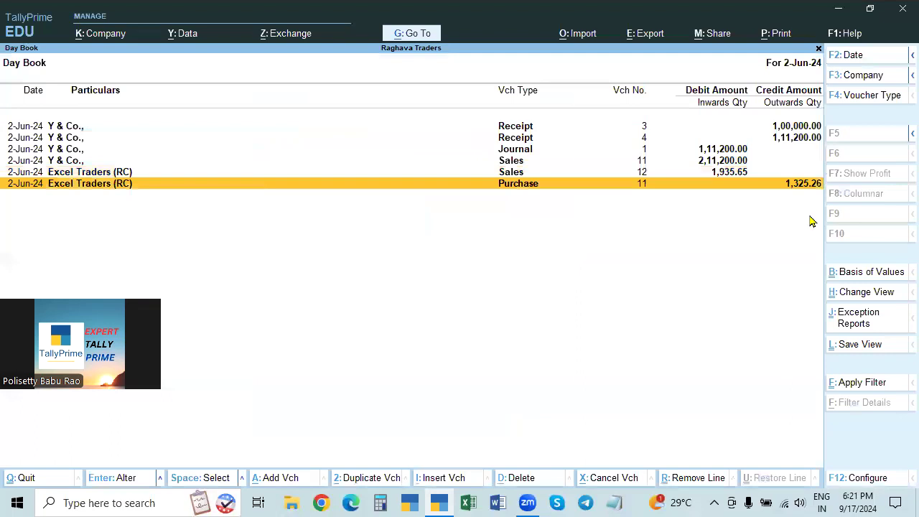
key(Return)
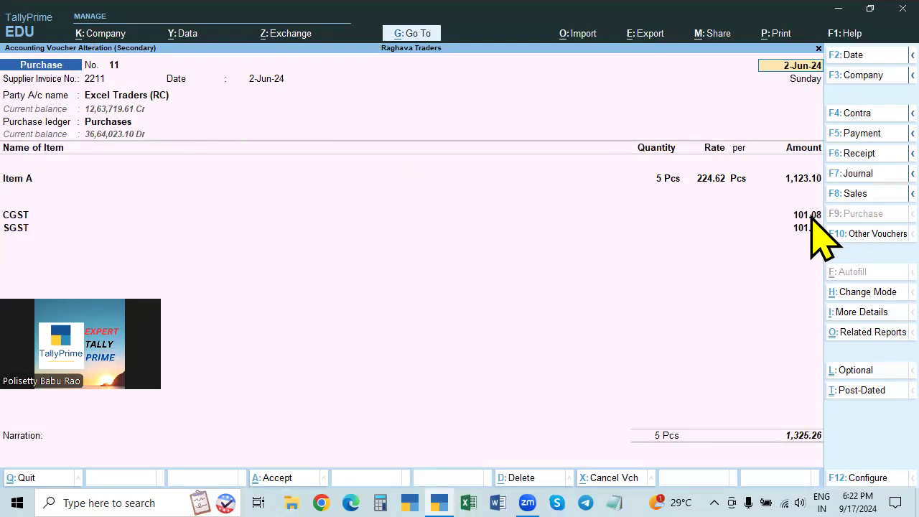
click(11, 219)
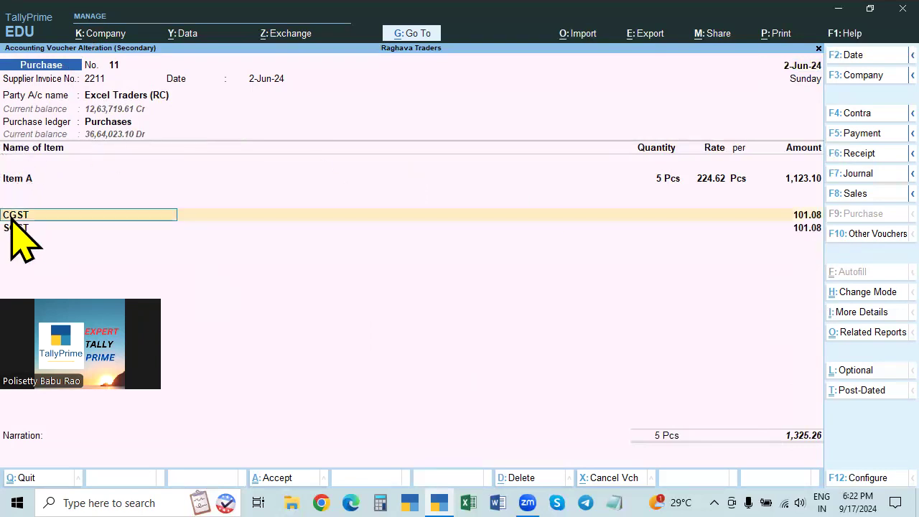
key(ctrl+Return)
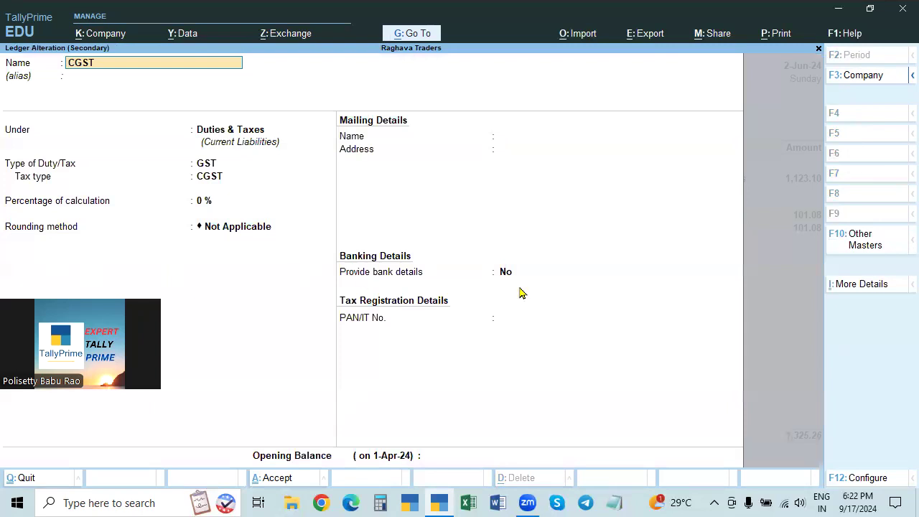
key(Escape)
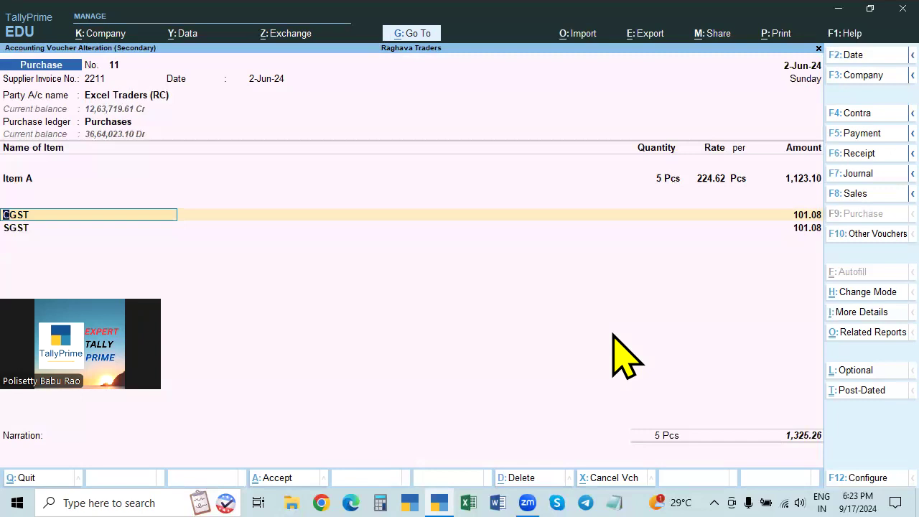
Step: Accept the remaining entries of purchase voucher 11 as they are and save the voucher
key(Return)
key(Return)
key(Return)
key(Return)
key(Return)
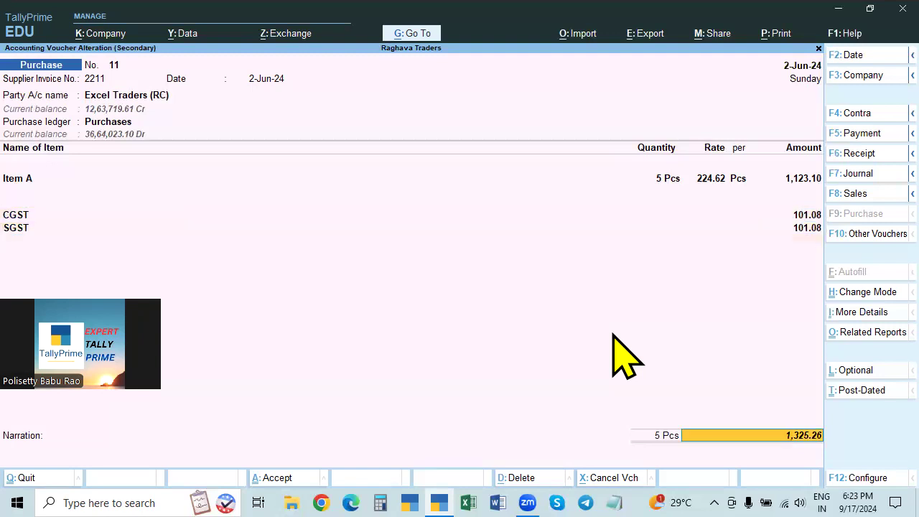
key(Return)
key(Return)
key(Return)
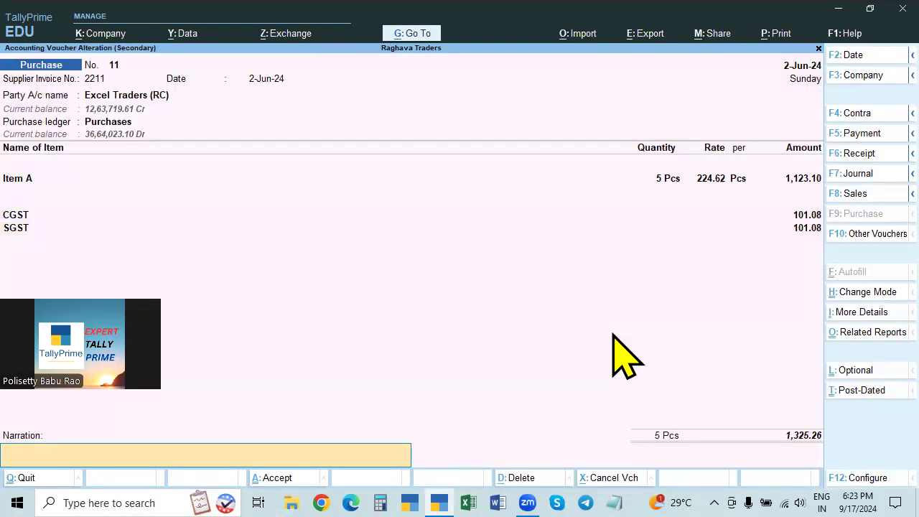
key(Return)
key(Return)
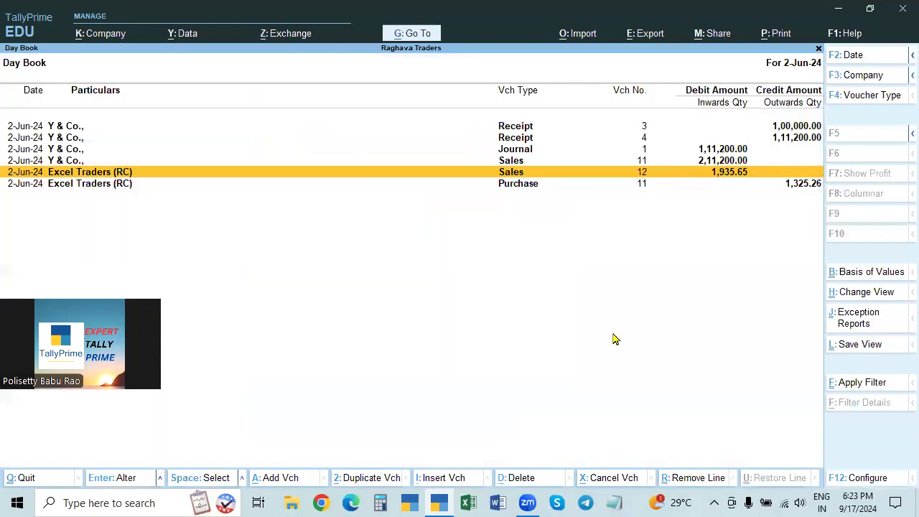
Step: Look at sales voucher 12 again, close it, and open purchase voucher 11 to review its GST amounts
key(Return)
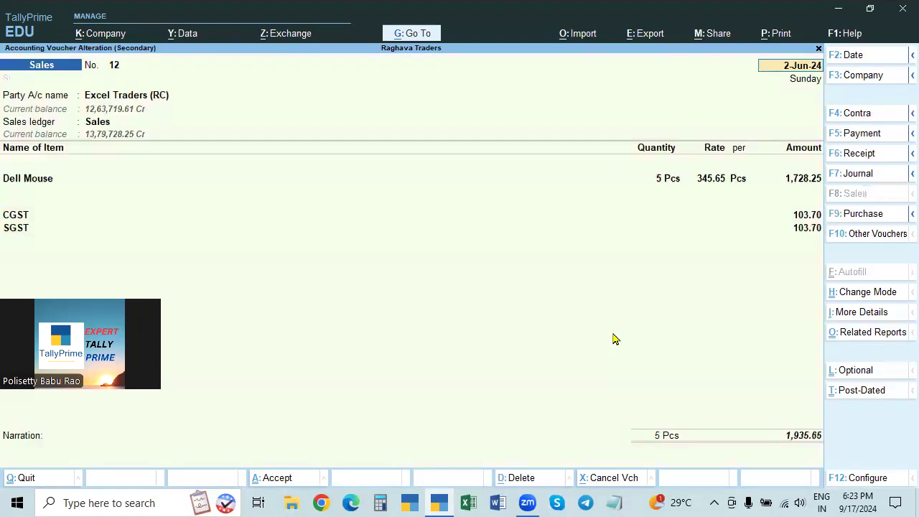
key(Escape)
key(Down)
key(Return)
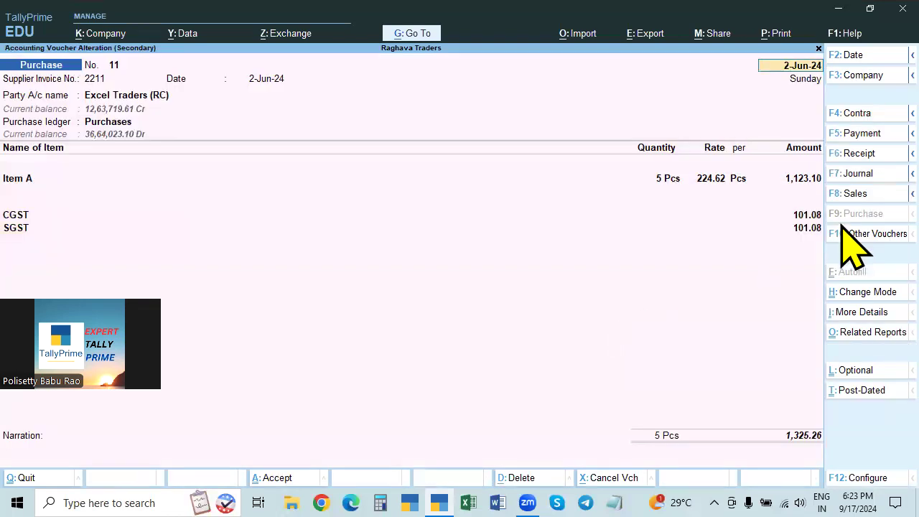
Step: Compare the GST amounts of sales voucher 12 and purchase voucher 11 from the Day Book, closing each voucher after viewing
key(Escape)
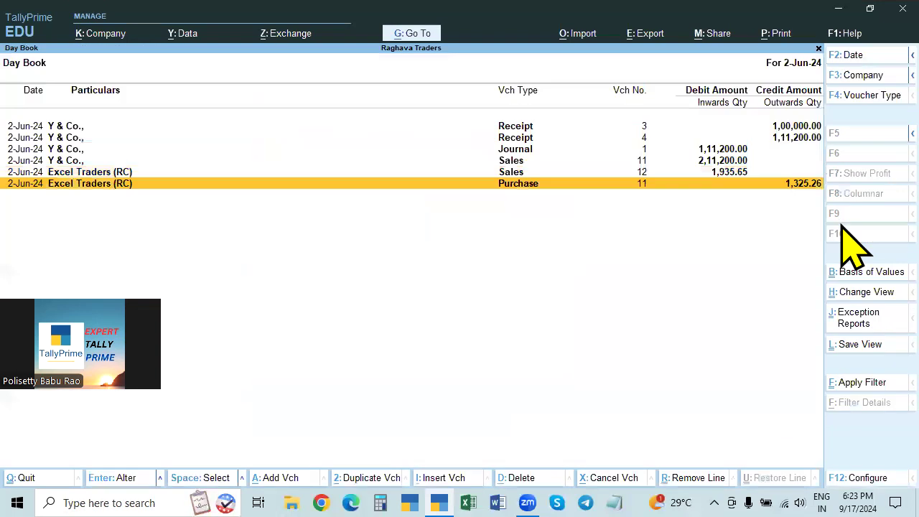
key(Up)
key(Return)
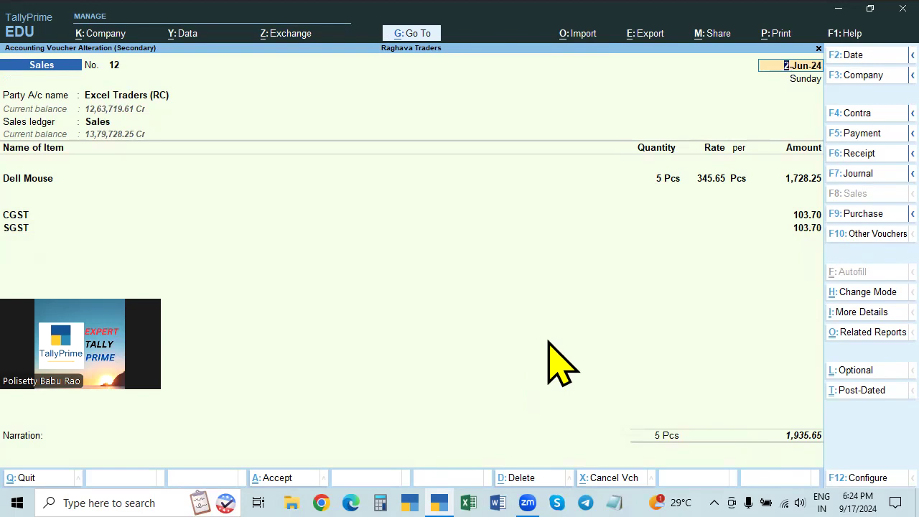
key(Escape)
key(y)
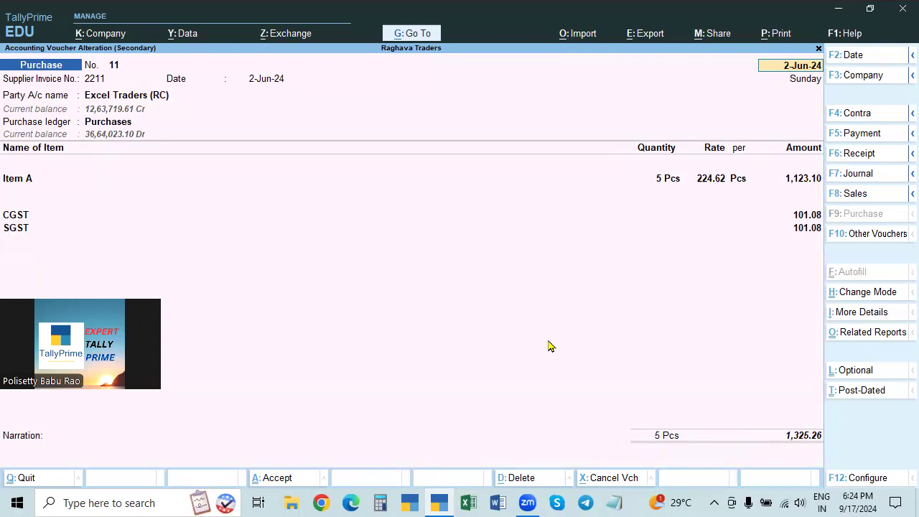
key(ctrl+a)
key(Up)
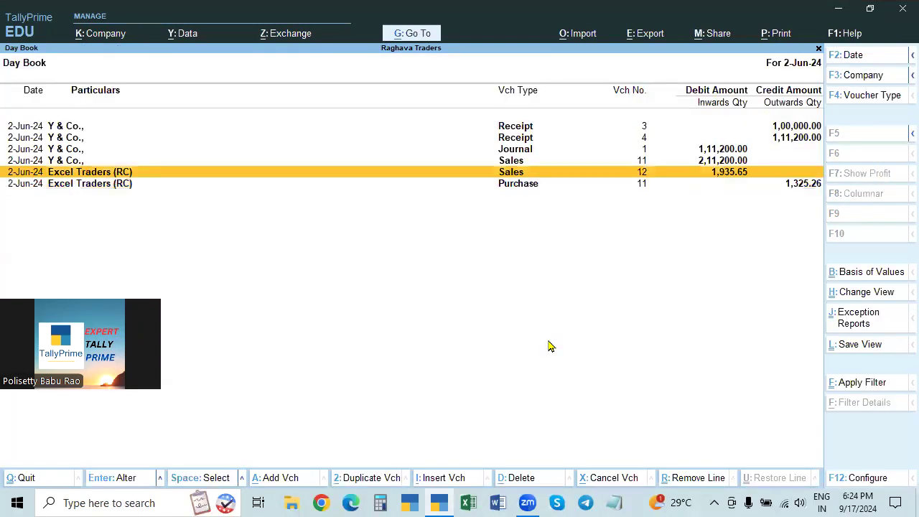
key(Return)
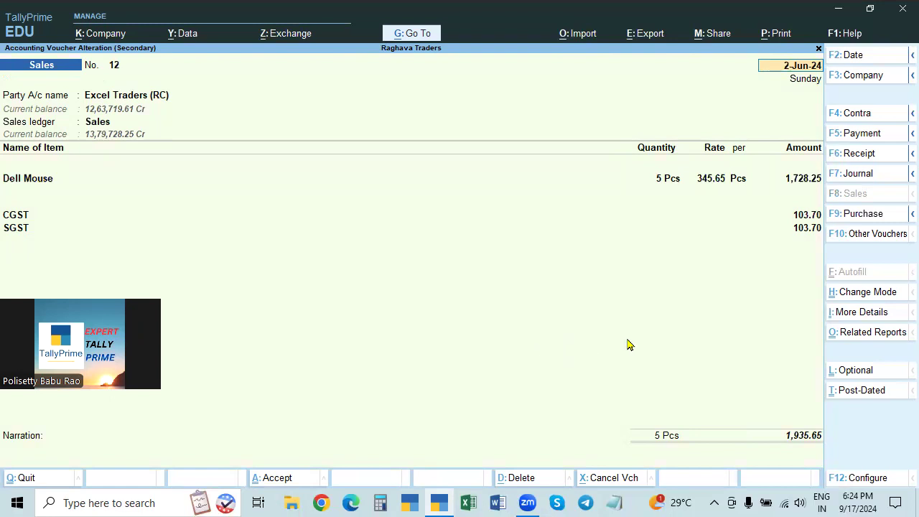
key(BackSpace)
key(Escape)
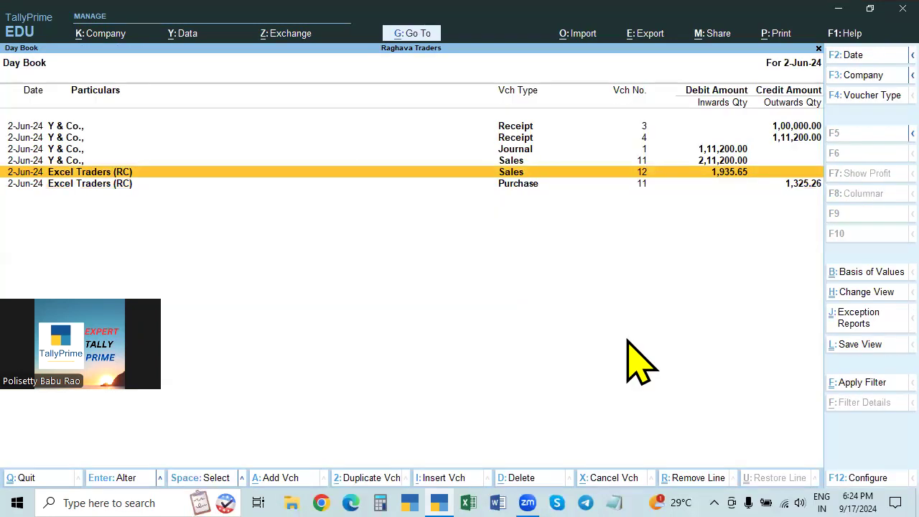
Step: Try to create a Round Off ledger from the empty line below SGST in sales voucher 12
key(Return)
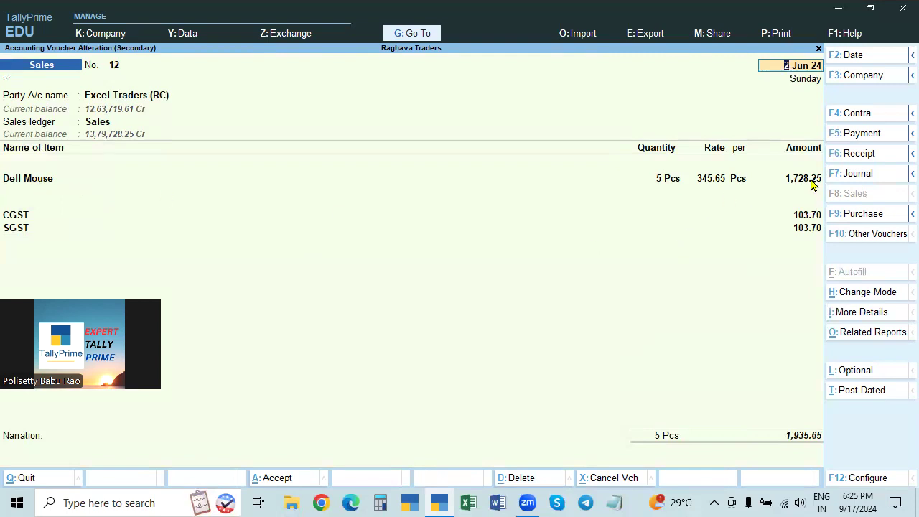
click(815, 229)
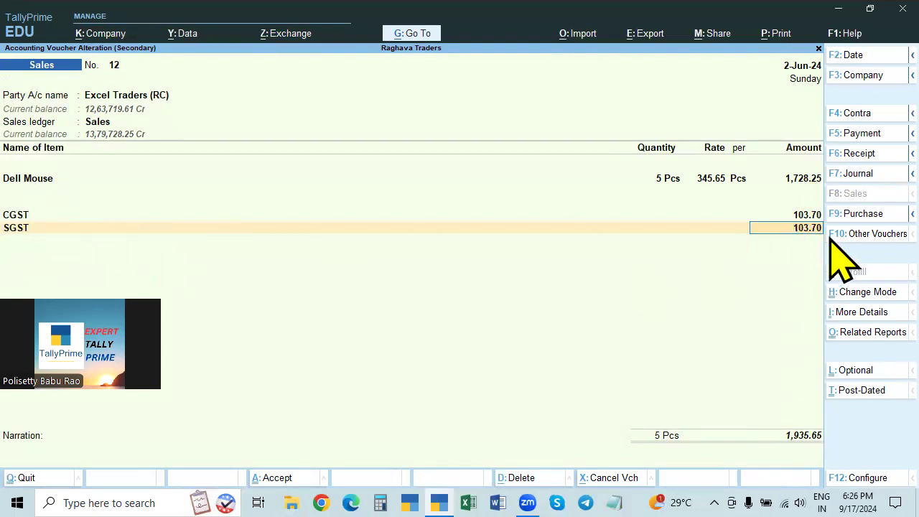
key(Return)
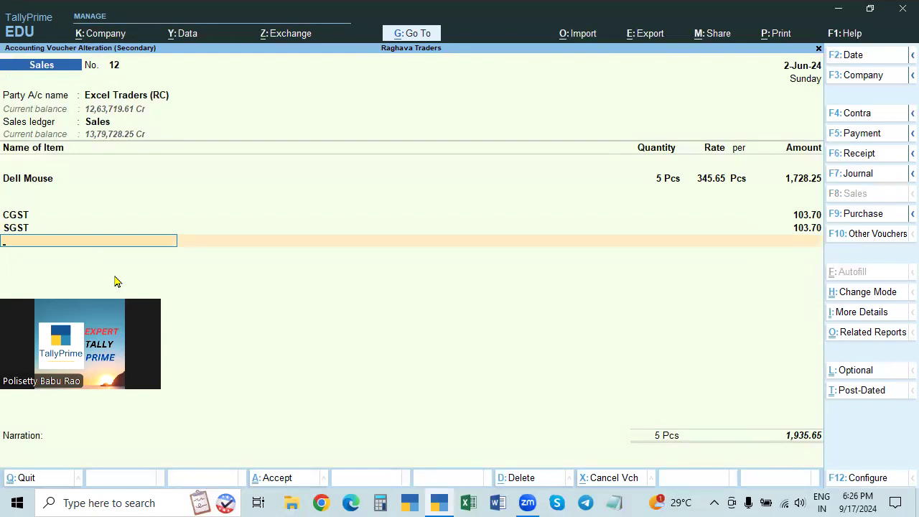
key(alt+c)
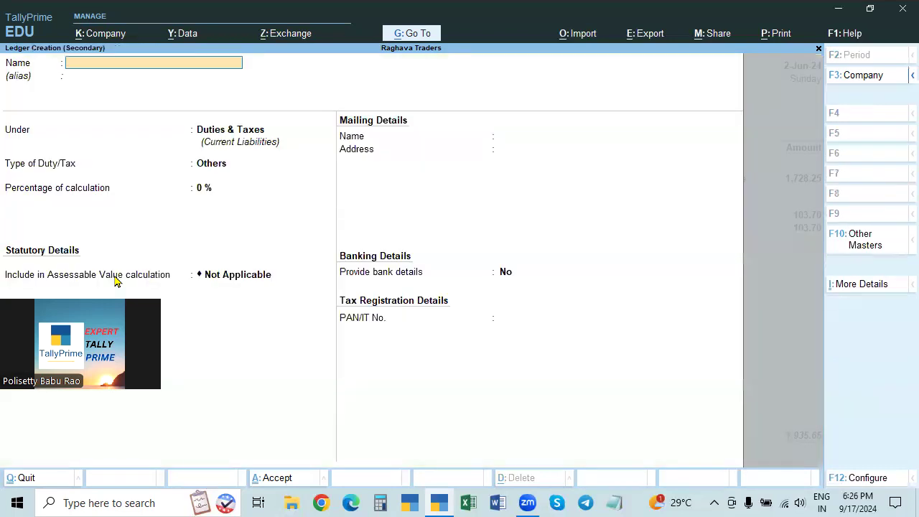
text(Round off)
key(Return)
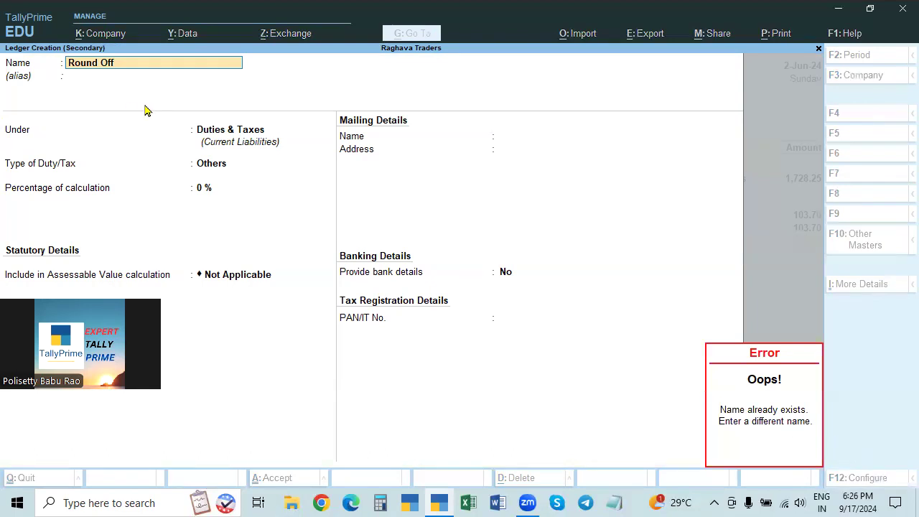
key(Escape)
key(Escape)
key(Escape)
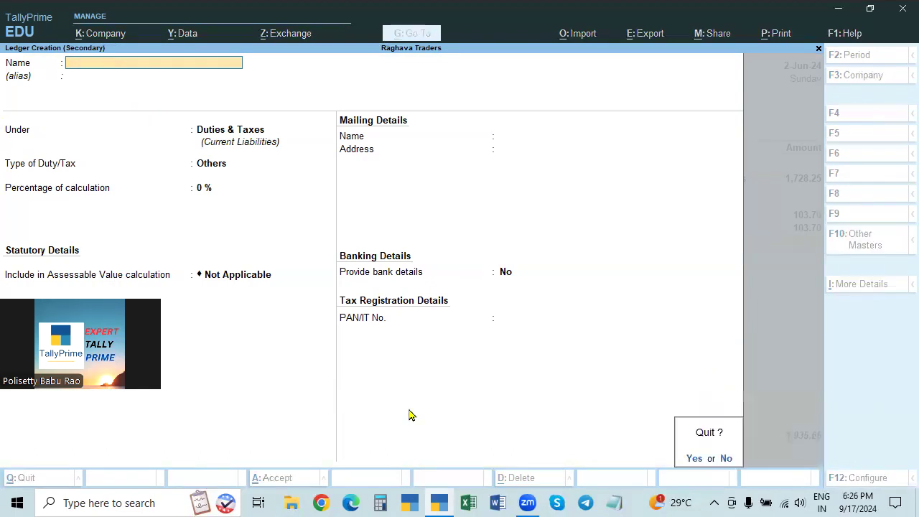
key(y)
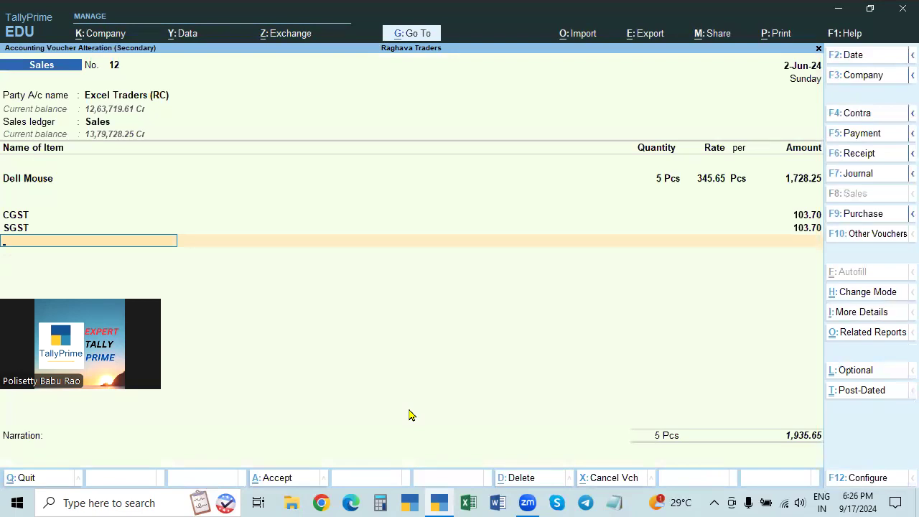
Step: Leave the voucher and delete the existing Round Off ledger from the ledger masters
key(Escape)
key(Escape)
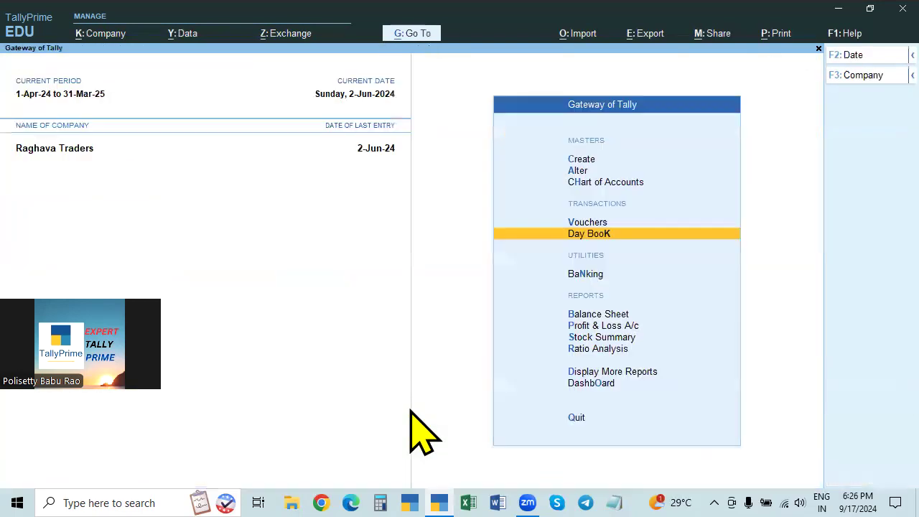
key(Up)
key(Up)
key(Up)
key(Return)
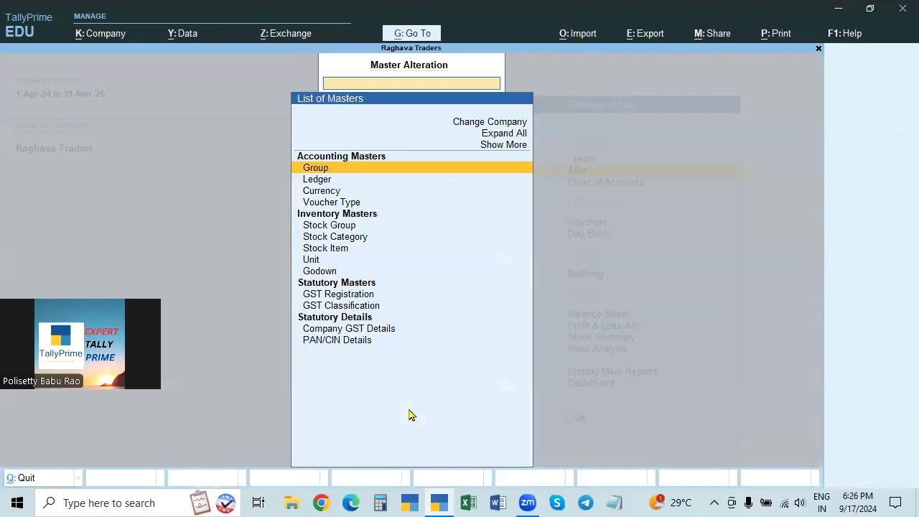
key(Down)
key(Return)
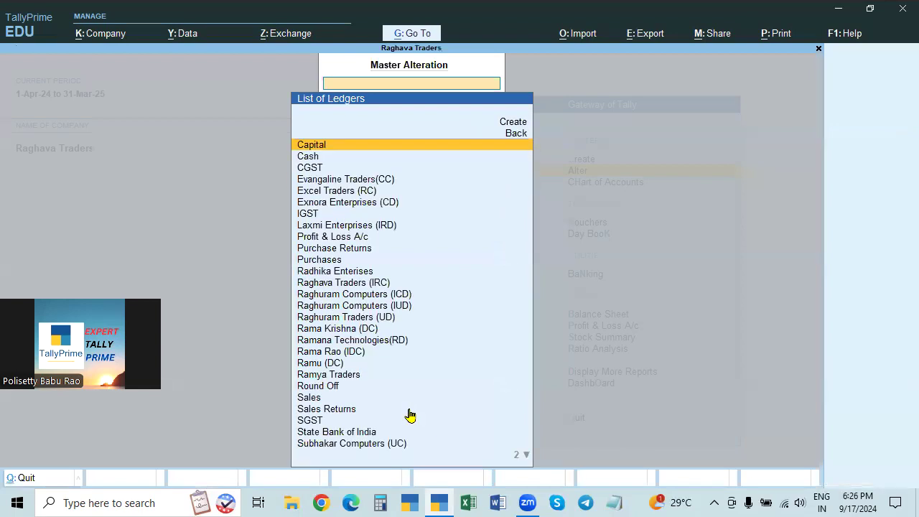
text(Rou)
key(Return)
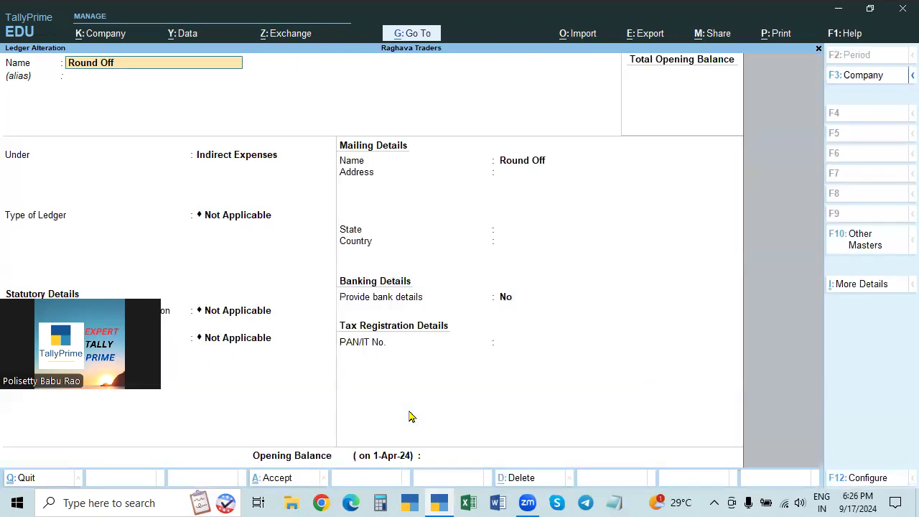
key(alt+d)
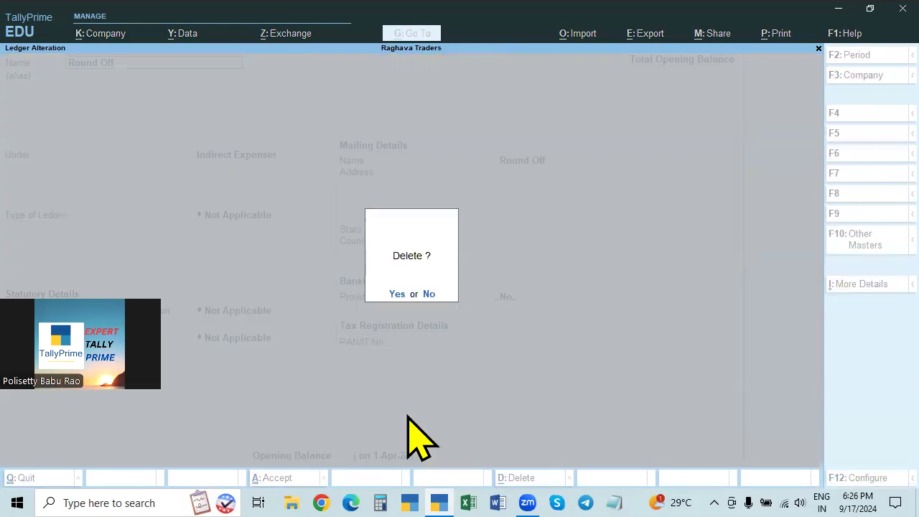
key(Return)
key(Escape)
key(Escape)
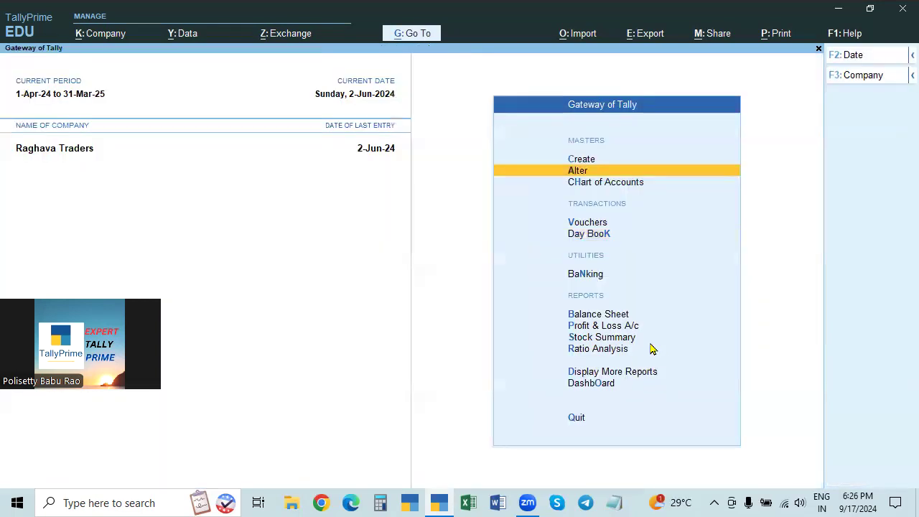
Step: Reopen sales voucher 12 from the Day Book and go to the empty ledger line below SGST
click(601, 235)
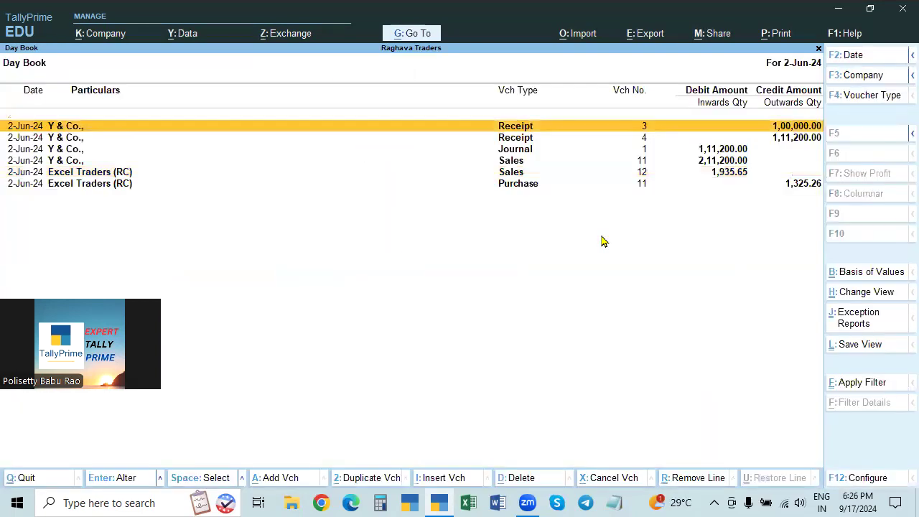
key(Down)
key(Down)
key(Down)
key(Down)
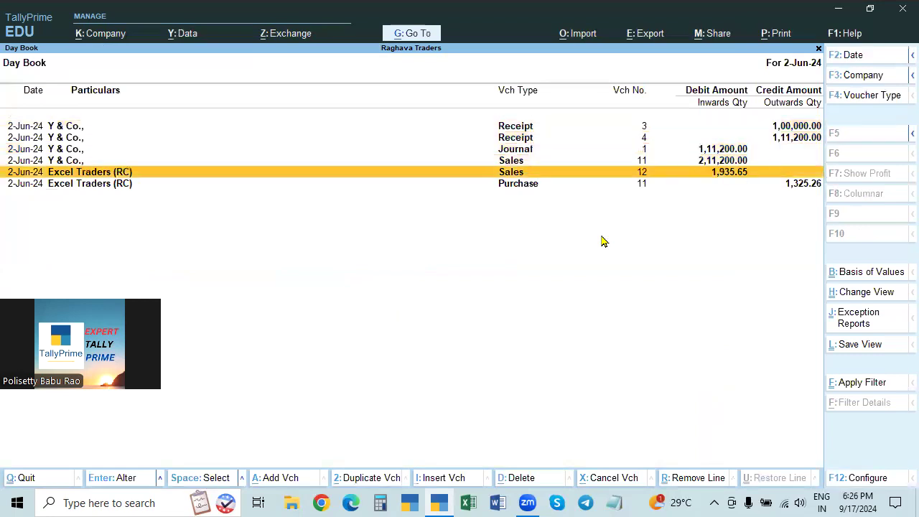
key(Return)
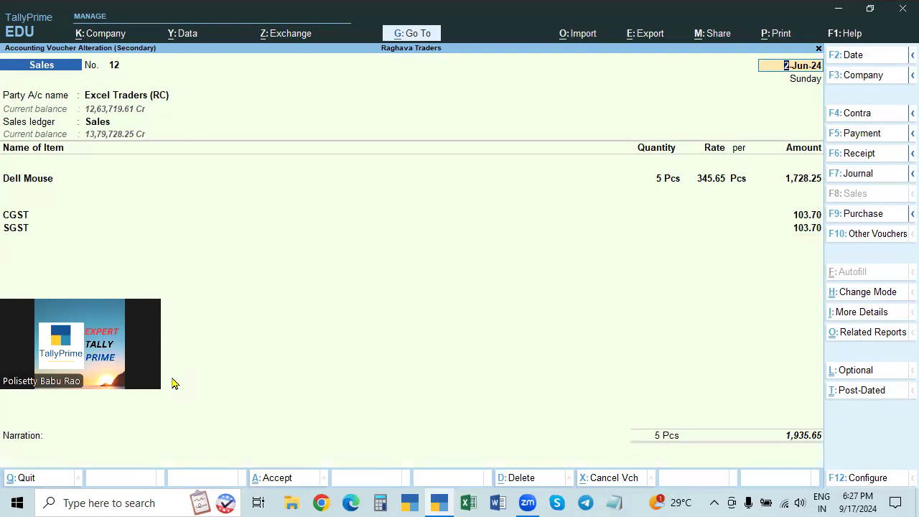
key(ctrl+p)
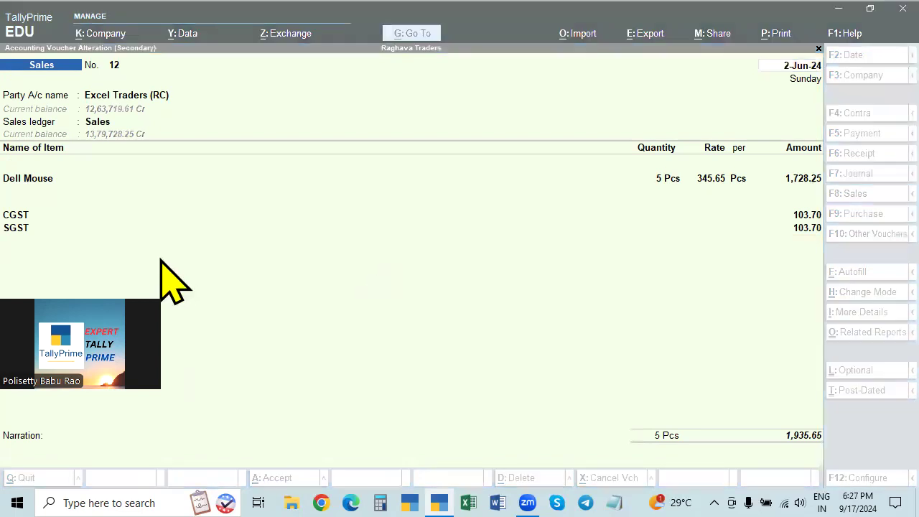
click(122, 179)
click(804, 228)
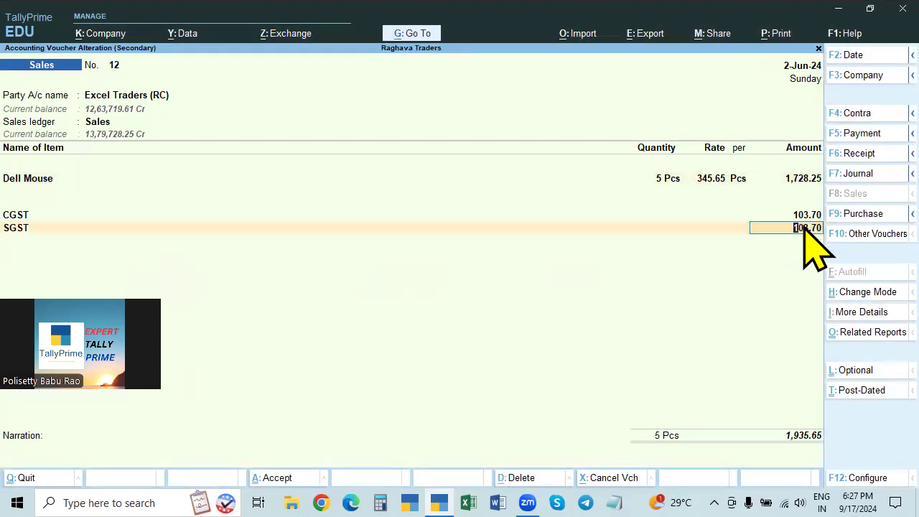
key(Return)
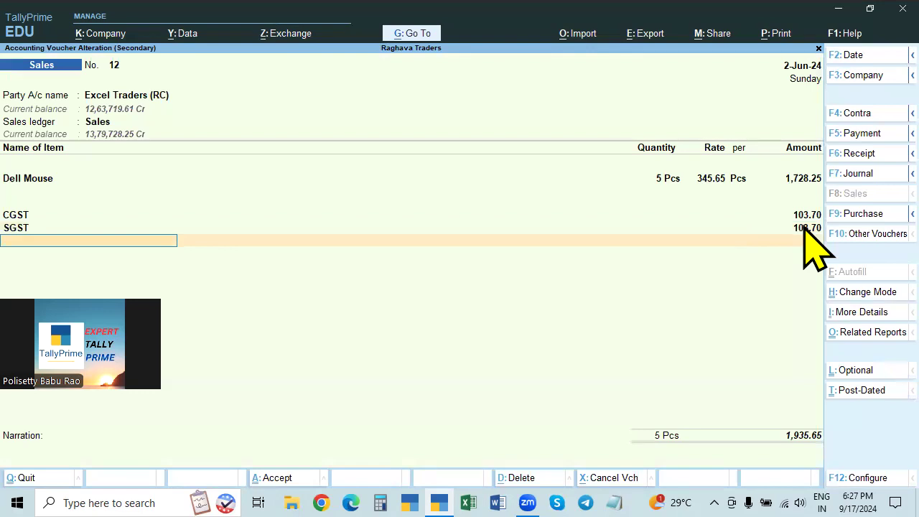
Step: Create a new ledger named Round Off from within the voucher and place it under Indirect Expenses
key(alt+c)
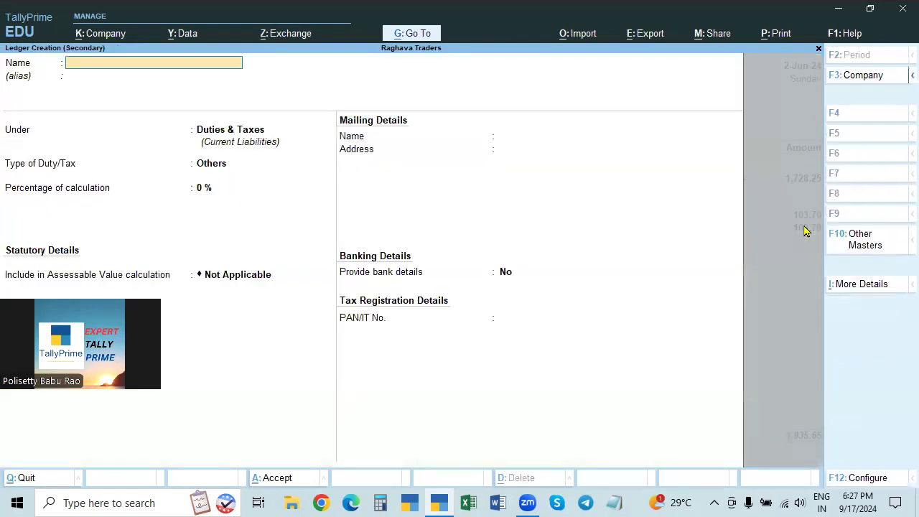
text(Round Off)
key(Return)
key(Return)
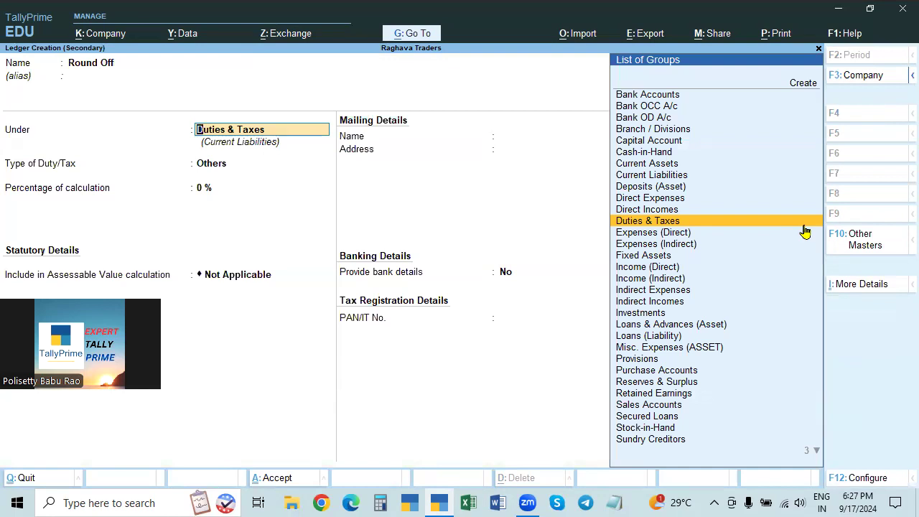
text(Ind)
key(Up)
key(Up)
key(Return)
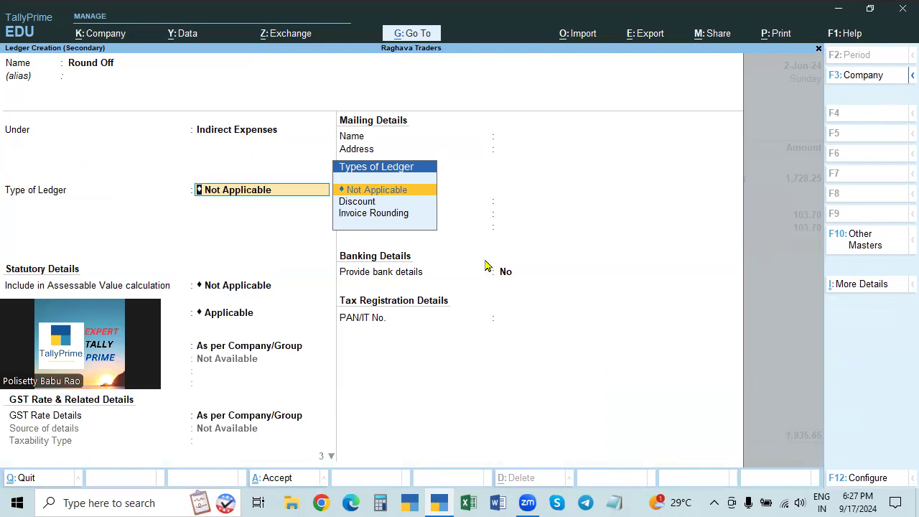
Step: Keep ledger type and assessable value inclusion Not Applicable, GST Applicable and supply type Services, and save the Round Off ledger
key(Return)
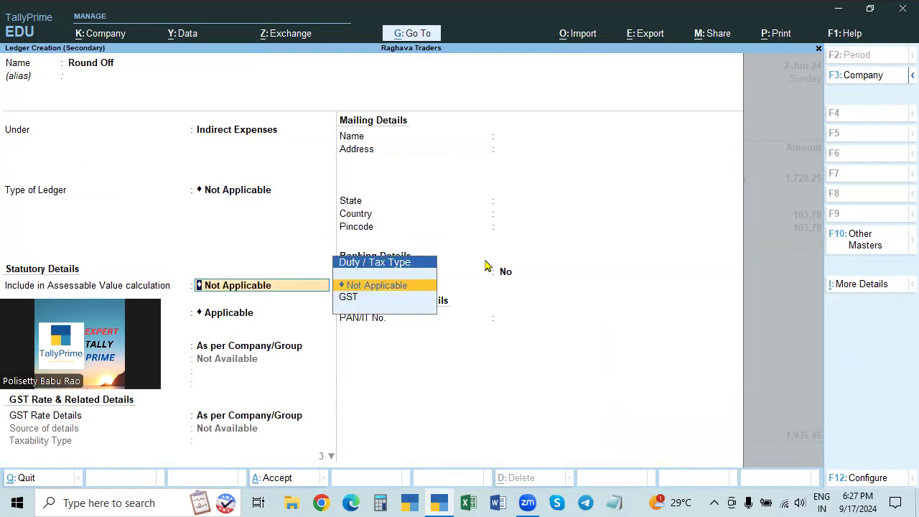
key(Return)
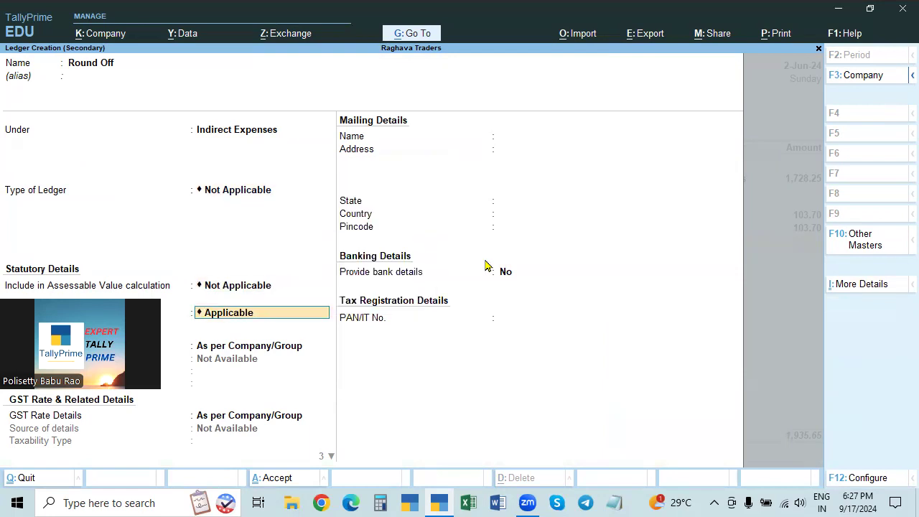
key(Return)
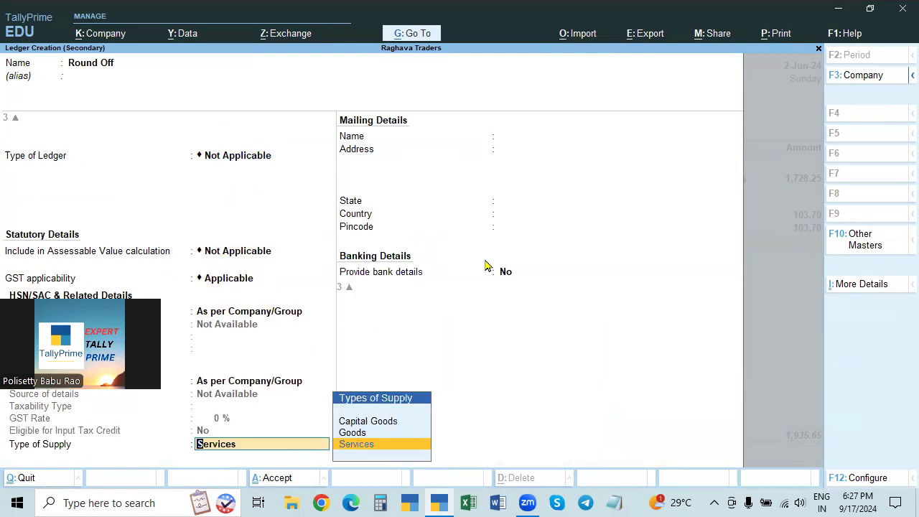
key(ctrl+a)
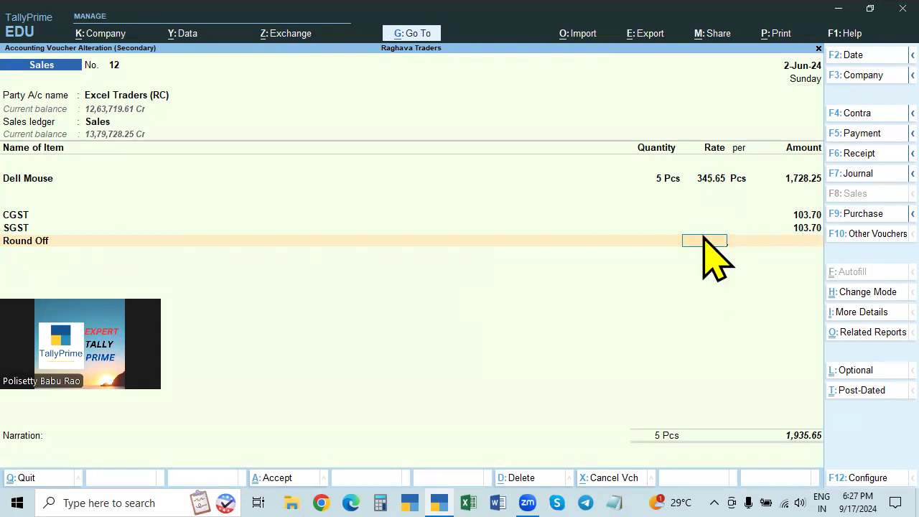
Step: Enter a positive amount of 0.35 on the Round Off line of sales voucher 12
key(Return)
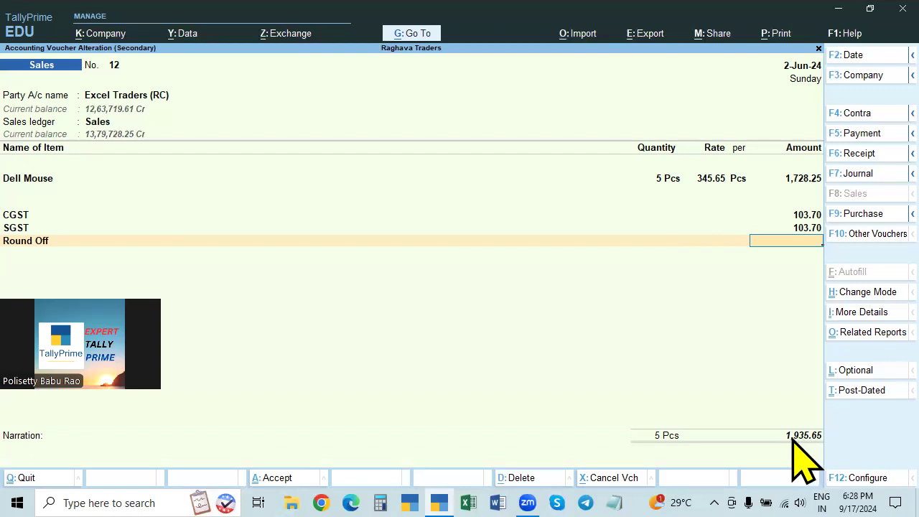
key(Up)
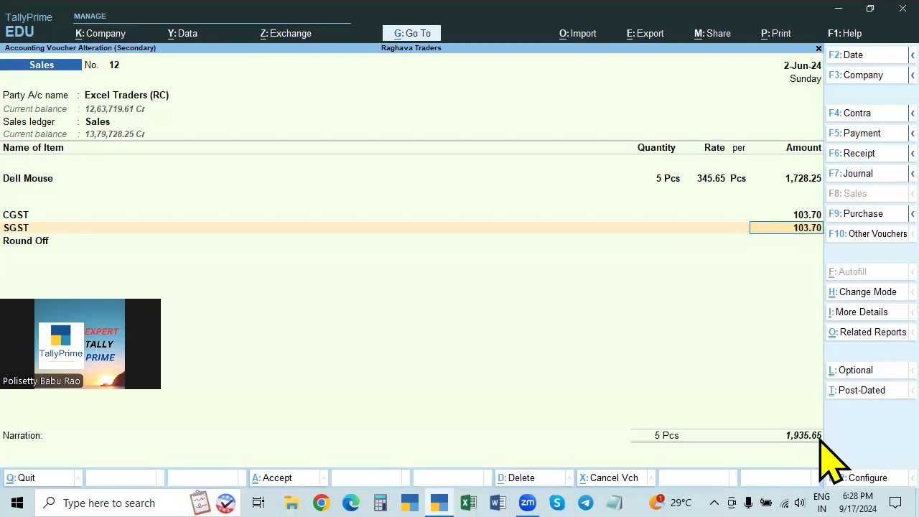
key(Return)
key(Return)
key(Return)
text(0)
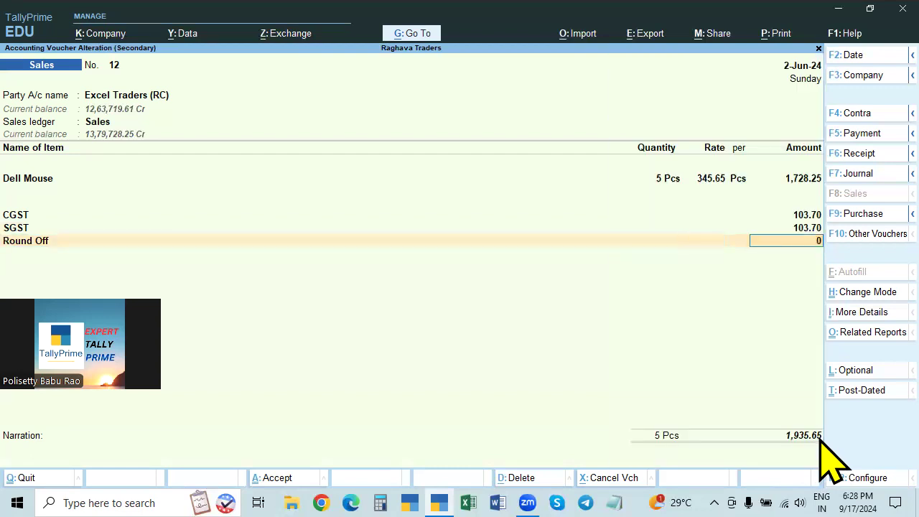
text(.35)
key(BackSpace)
key(BackSpace)
key(BackSpace)
key(BackSpace)
text(+0.35)
key(Return)
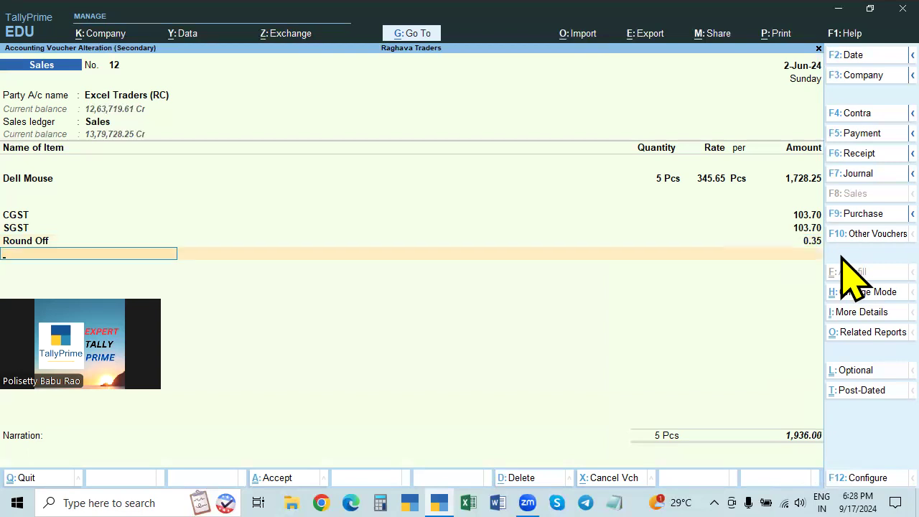
Step: End the voucher's ledger list after the Round Off line and continue through its details to the narration
key(BackSpace)
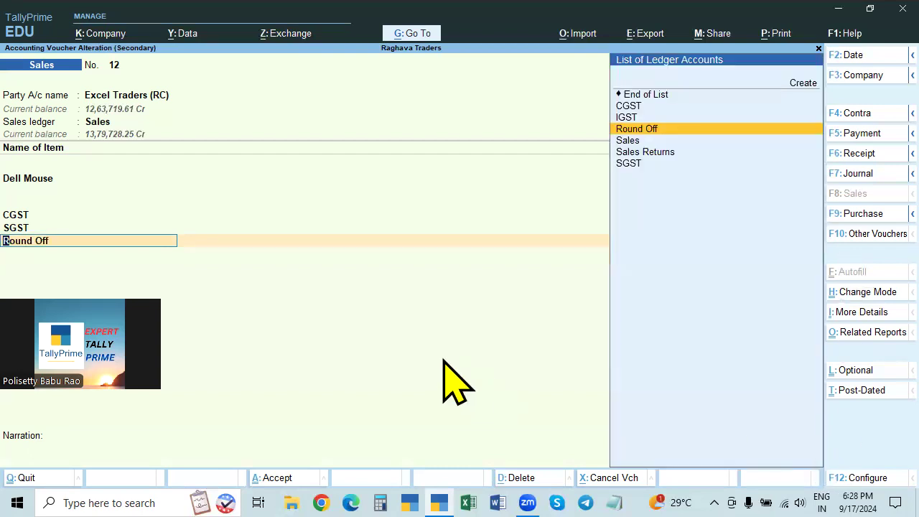
key(Return)
key(Return)
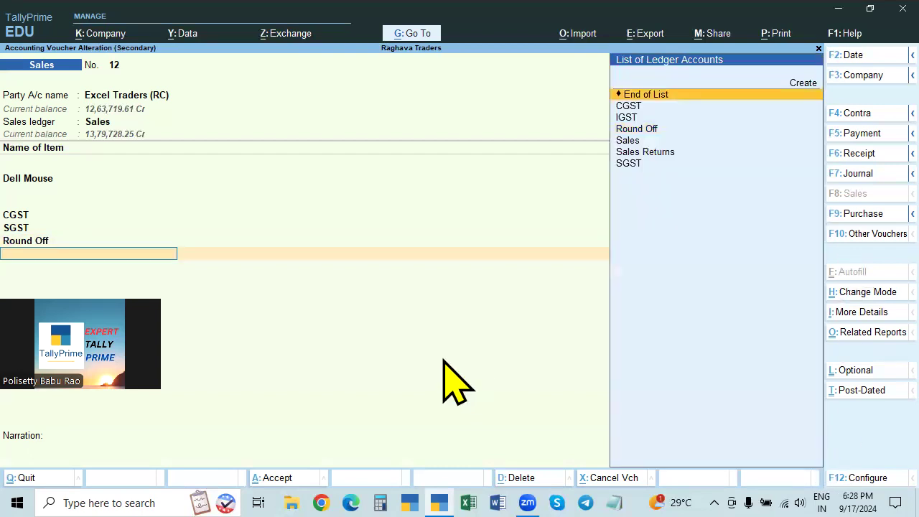
key(Return)
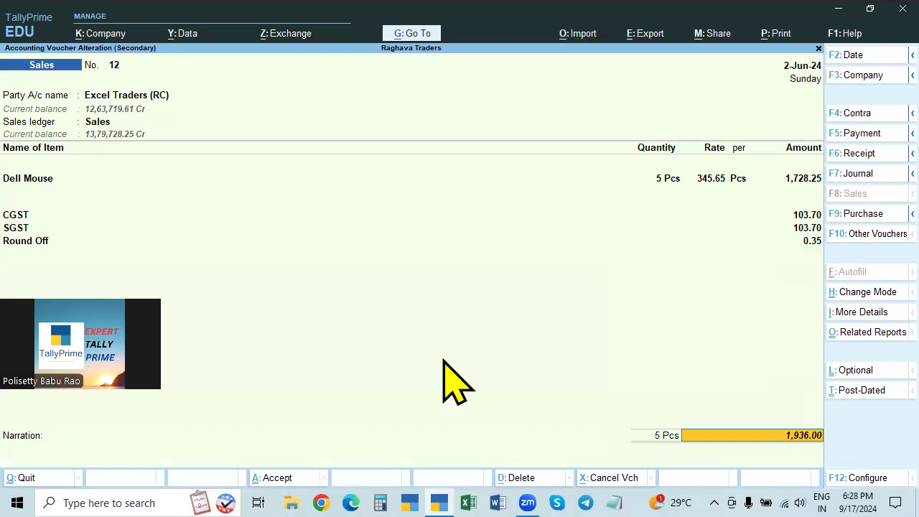
key(Return)
key(Return)
key(Return)
key(Return)
key(Return)
key(Return)
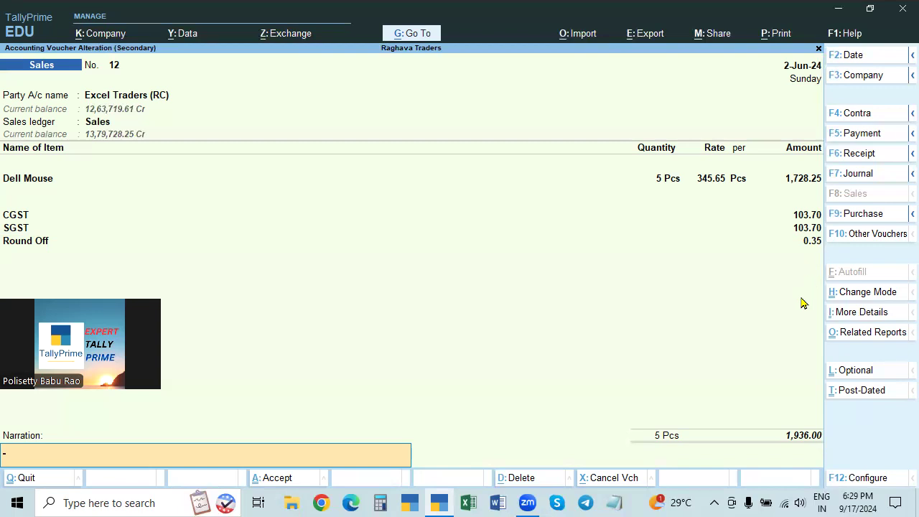
Step: Set the Dell Mouse rate in the sales voucher to 345.58 per piece
click(715, 182)
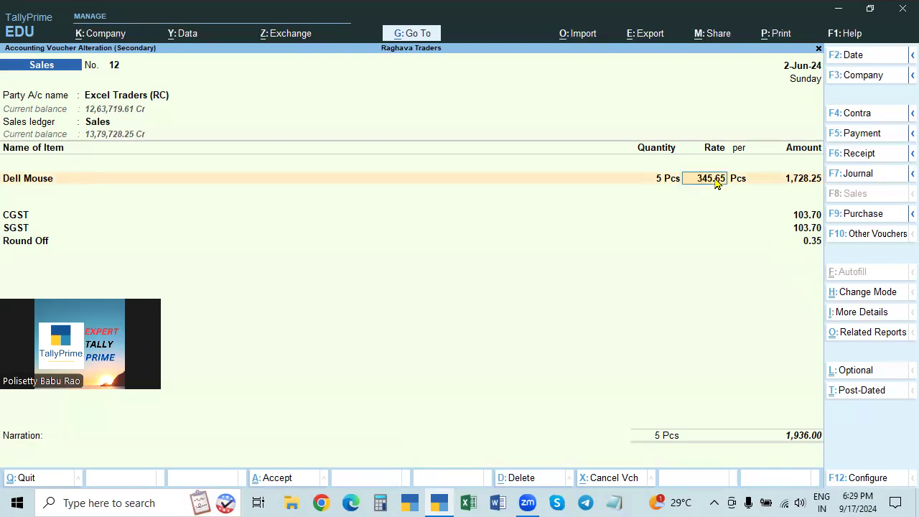
key(BackSpace)
key(BackSpace)
key(BackSpace)
key(BackSpace)
key(BackSpace)
key(BackSpace)
text(345.6)
text(1)
key(BackSpace)
key(BackSpace)
text(58)
key(Return)
key(Return)
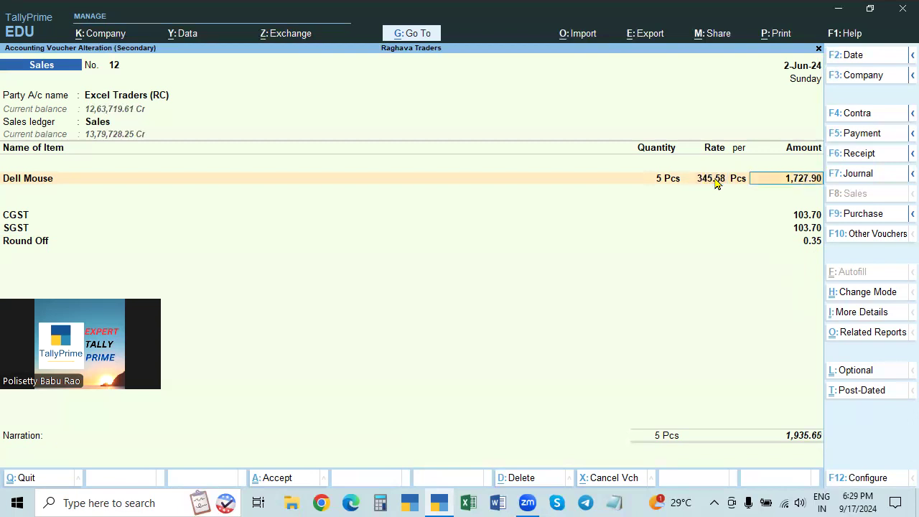
Step: Recalculate the CGST and SGST amounts for the new rate and continue to the Round Off amount
key(Return)
key(Return)
key(Return)
key(Return)
key(Return)
key(Return)
key(Return)
key(BackSpace)
key(Return)
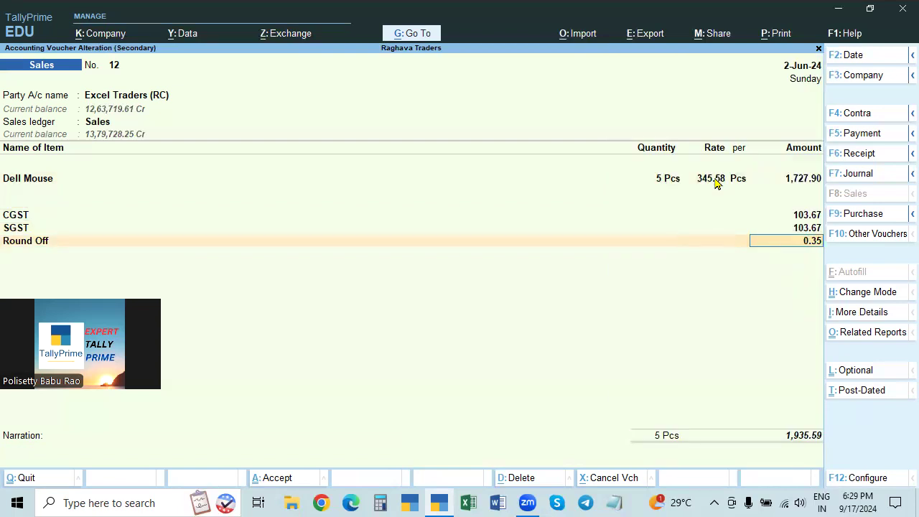
Step: Remove the Round Off line from the voucher by replacing its ledger with End of List
key(BackSpace)
key(BackSpace)
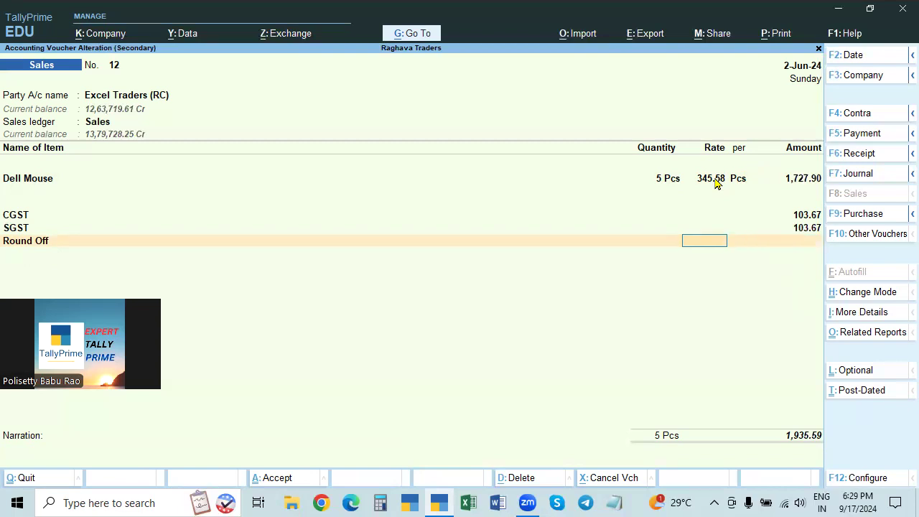
key(BackSpace)
key(space)
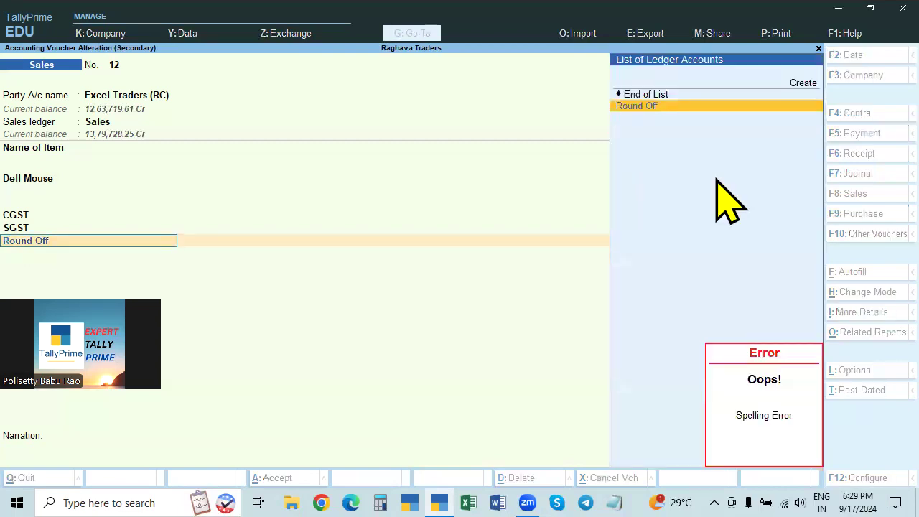
key(Up)
key(Return)
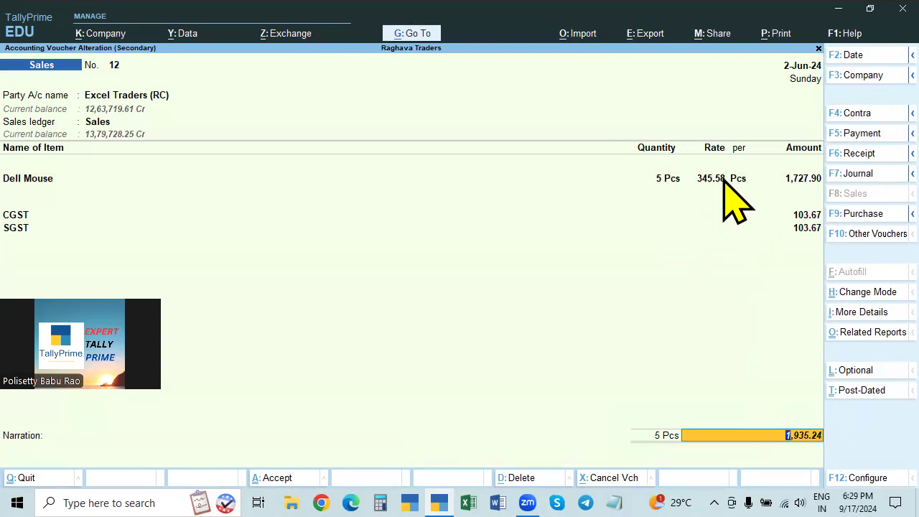
Step: Add the Round Off ledger again below SGST with a negative amount of -0.24
click(807, 228)
key(Return)
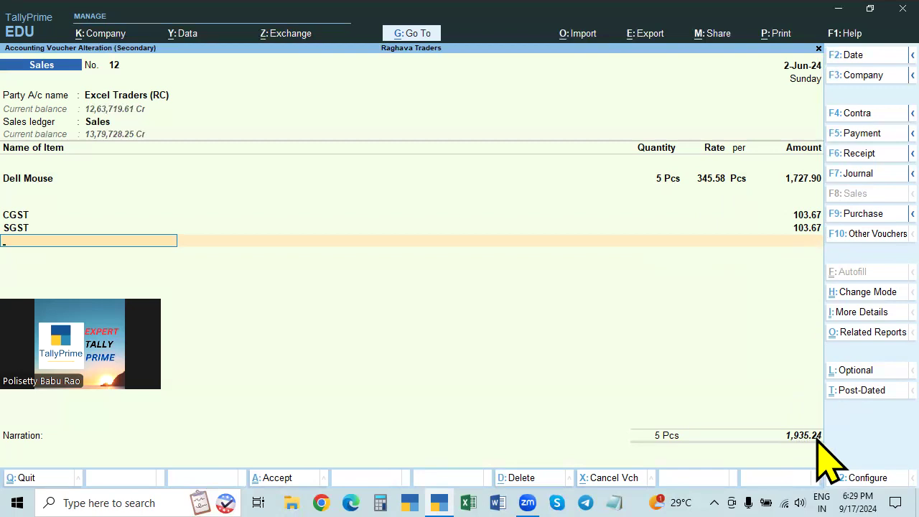
text(Round)
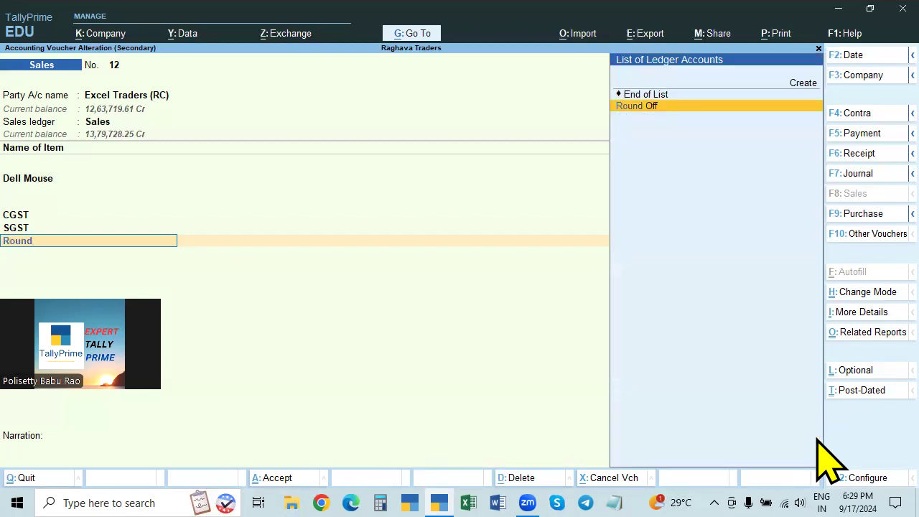
key(Return)
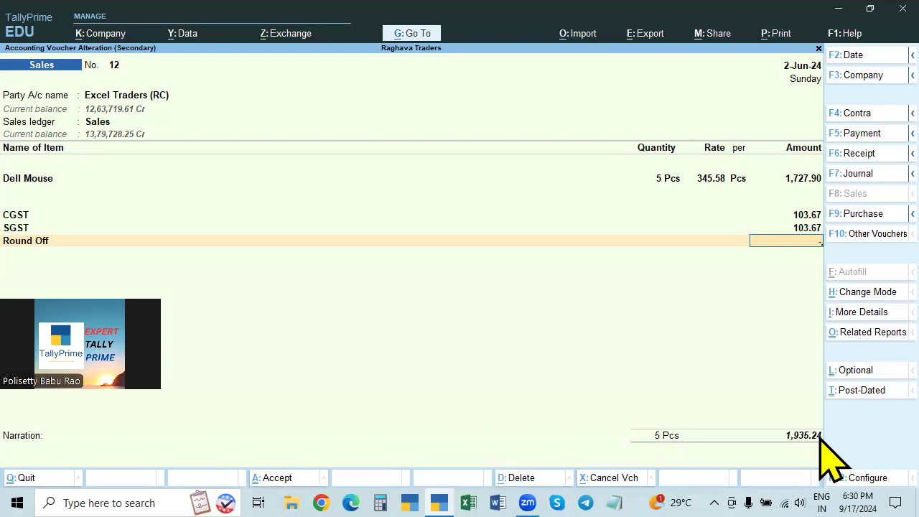
text(-0.24)
key(Return)
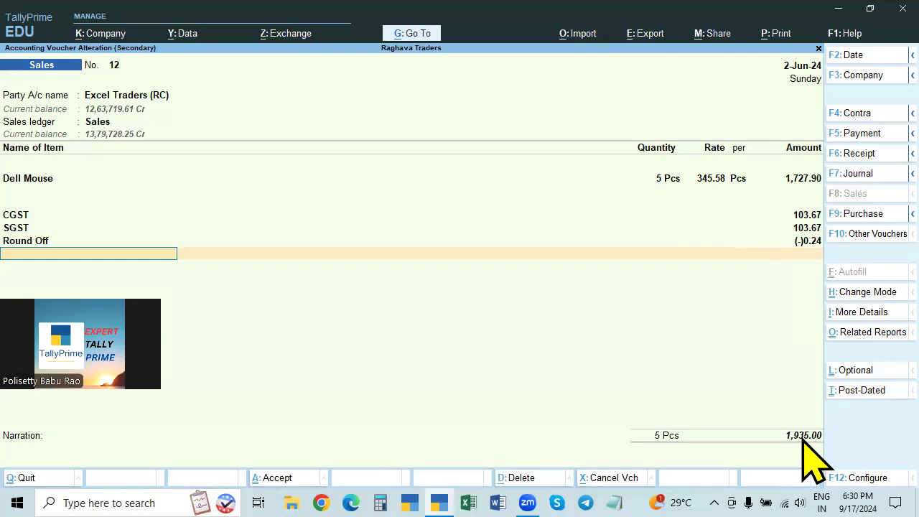
Step: End the ledger list, examine the GST tax analysis of the voucher, and return to the voucher
key(Return)
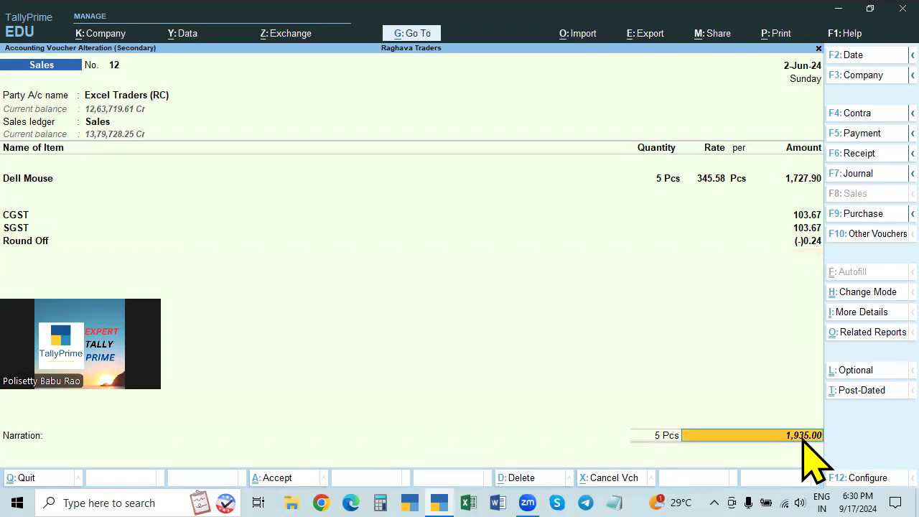
key(ctrl+o)
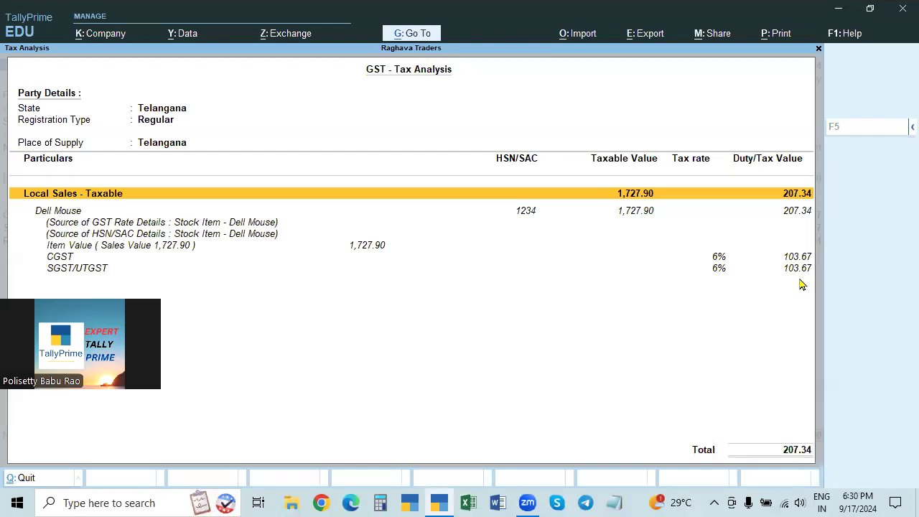
key(Escape)
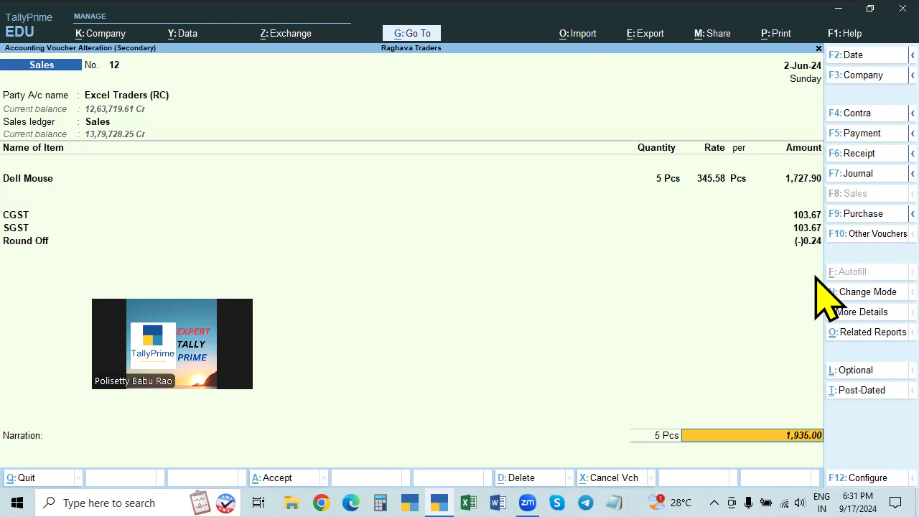
Step: Return to the Round Off ledger name in the sales voucher
click(32, 243)
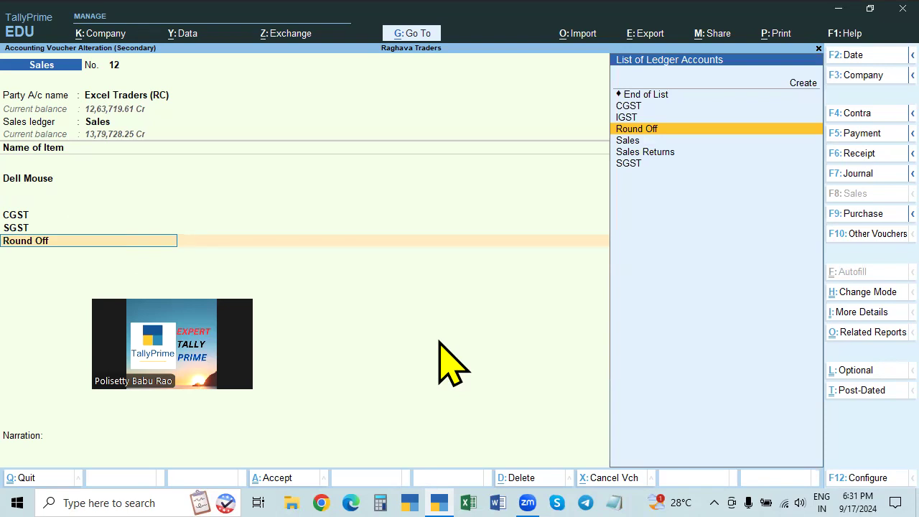
key(Return)
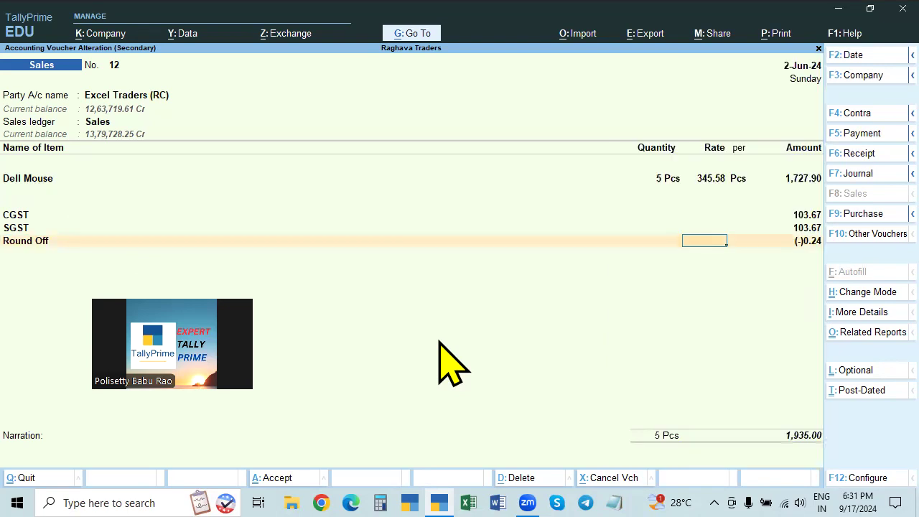
key(BackSpace)
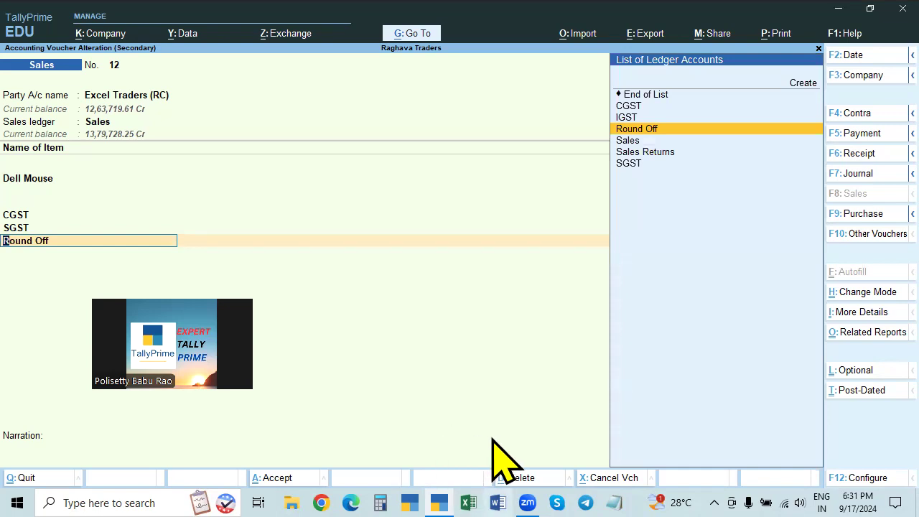
Step: Switch to Word, review the normal rounding rules in the Bill-wie Entries document, and close it
click(498, 502)
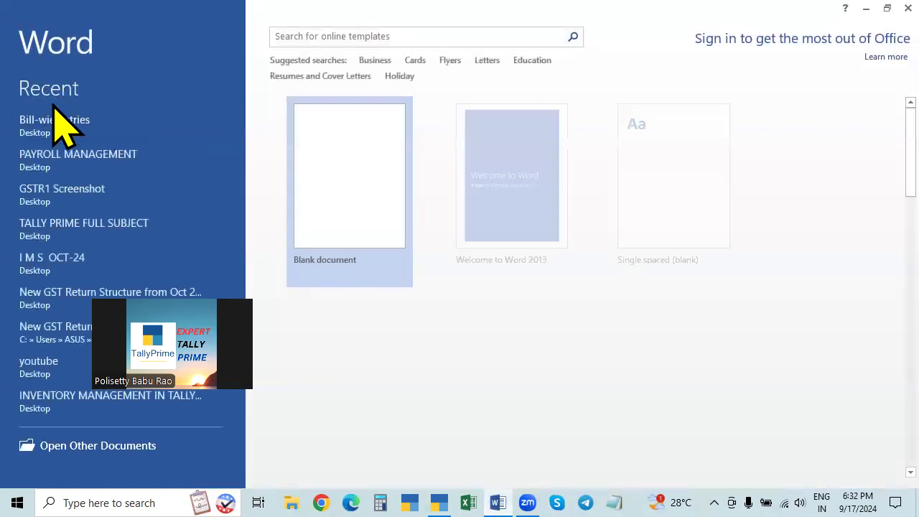
click(66, 123)
scroll(514, 381, down, 10)
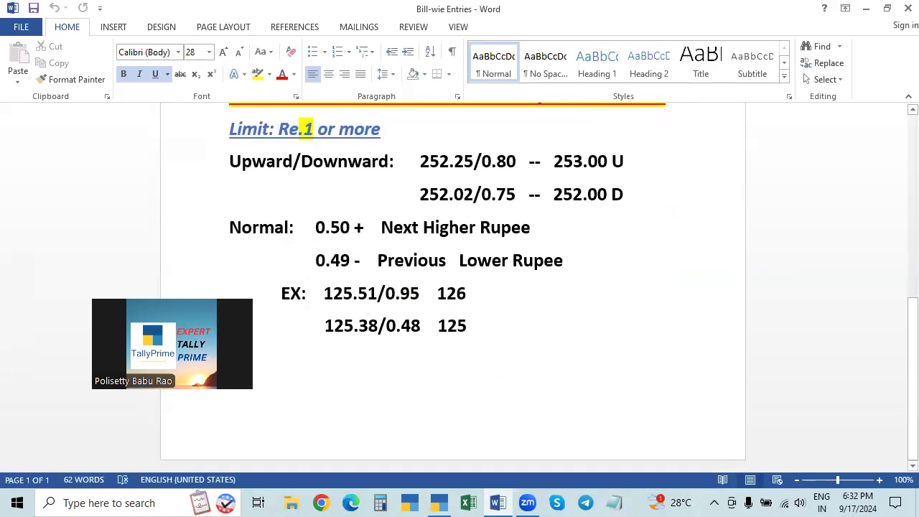
scroll(453, 287, up, 3)
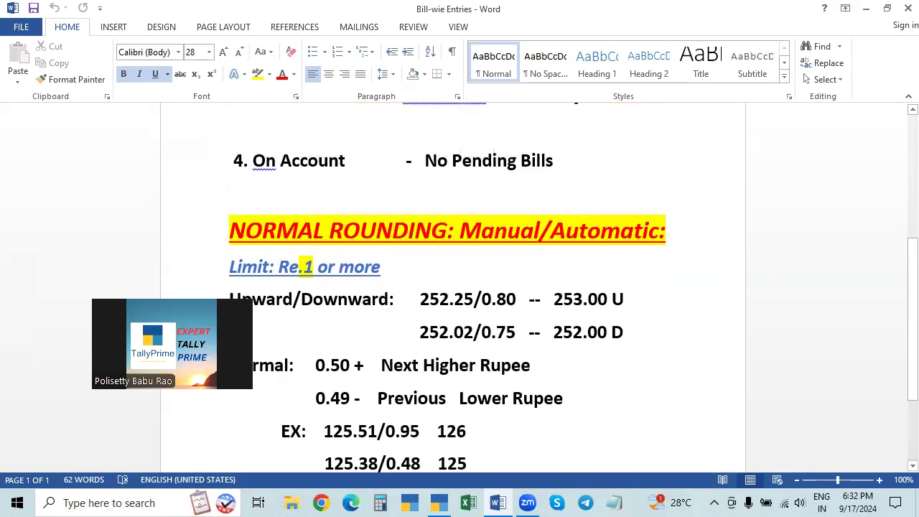
click(905, 8)
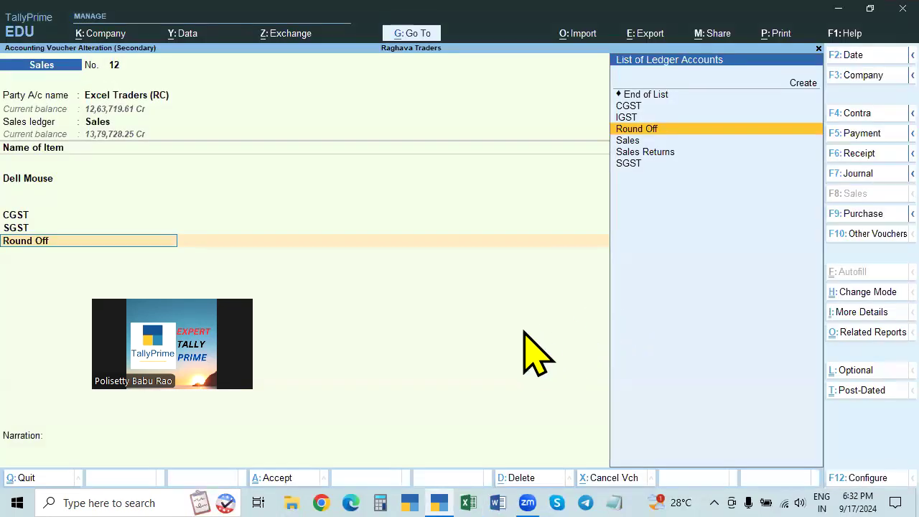
Step: Open the Round Off ledger for alteration from the voucher, keep it under Indirect Expenses, and set its ledger type to Invoice Rounding
key(ctrl+Return)
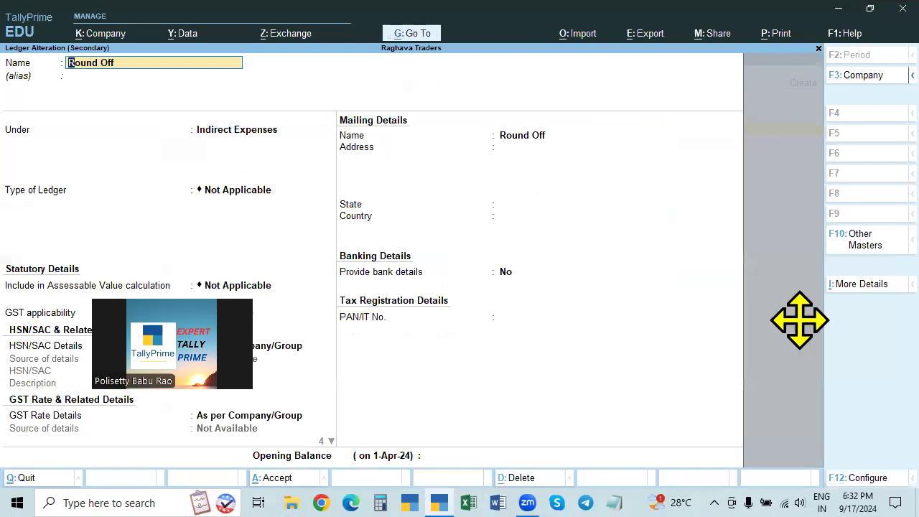
click(246, 140)
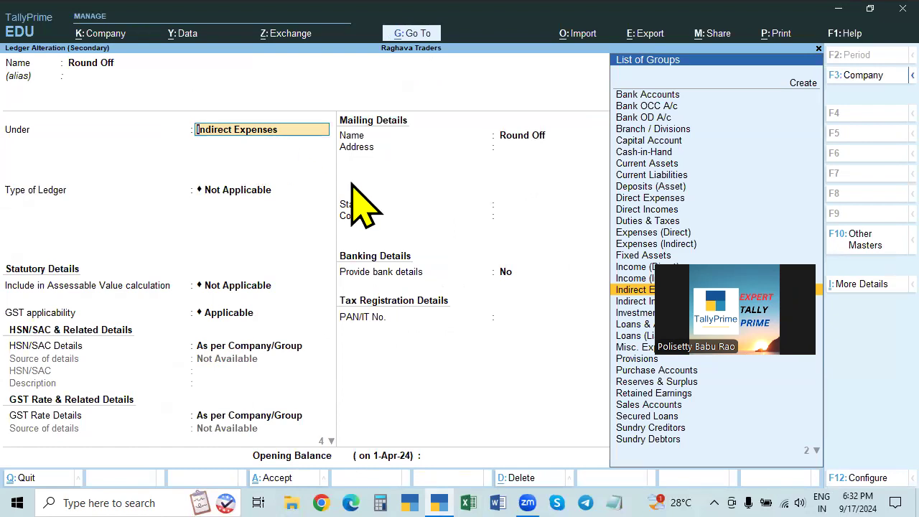
key(Return)
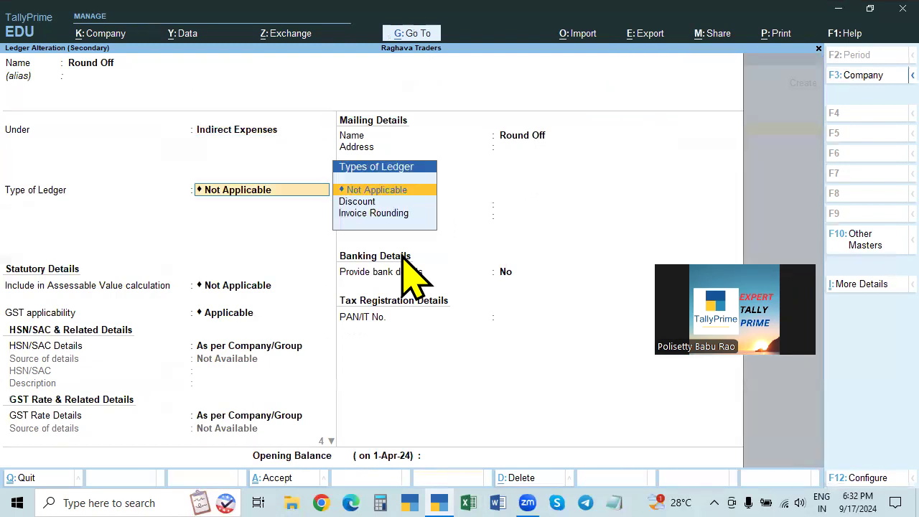
key(Return)
key(Return)
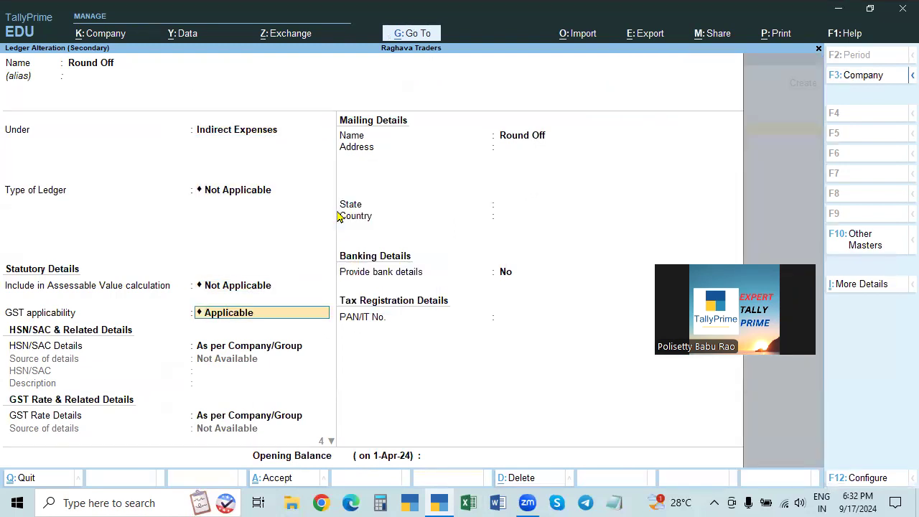
key(BackSpace)
key(BackSpace)
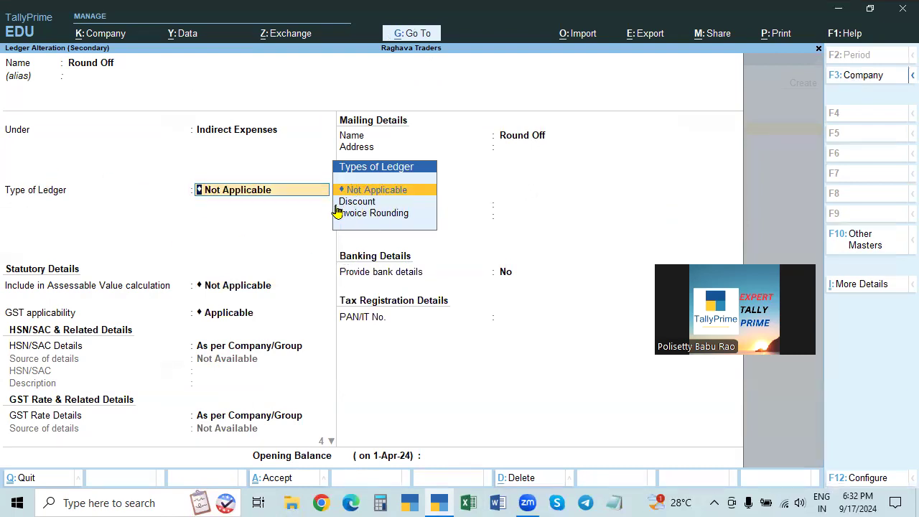
click(388, 217)
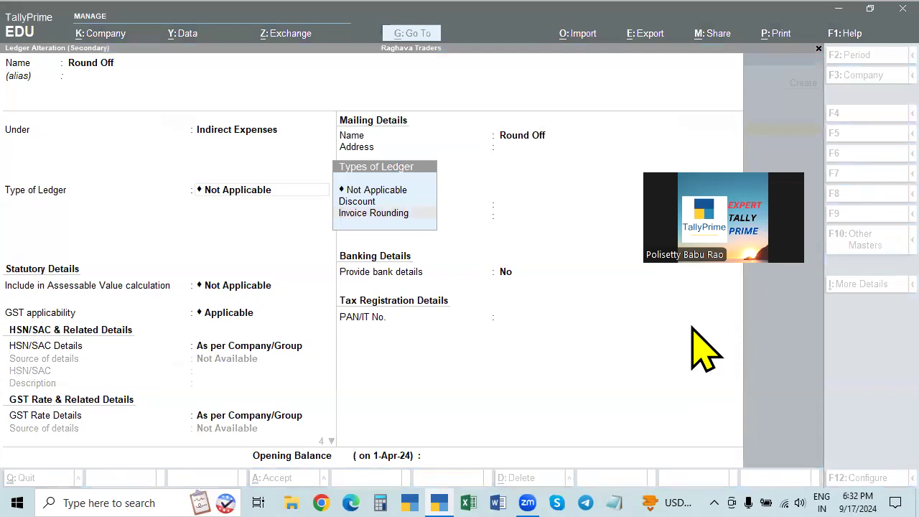
click(370, 213)
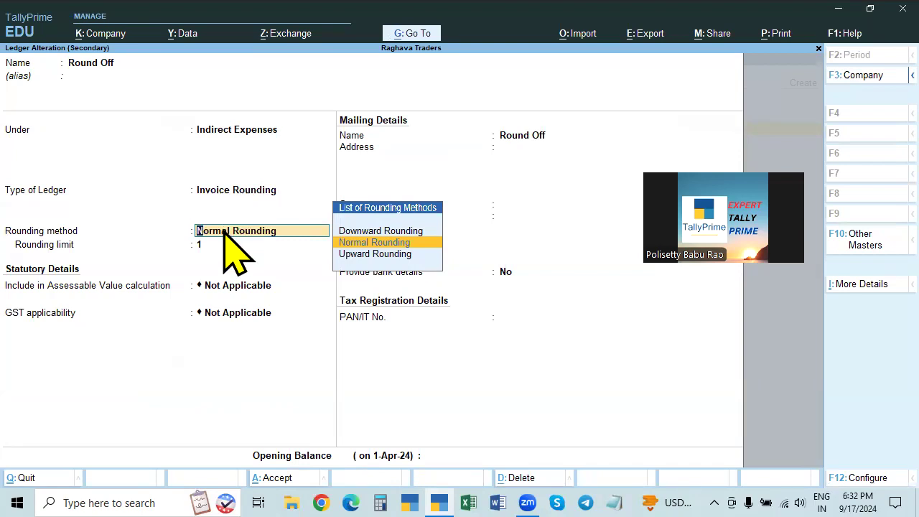
Step: Keep Normal Rounding with a rounding limit of 1 for the Round Off ledger and save the ledger
key(Return)
key(Return)
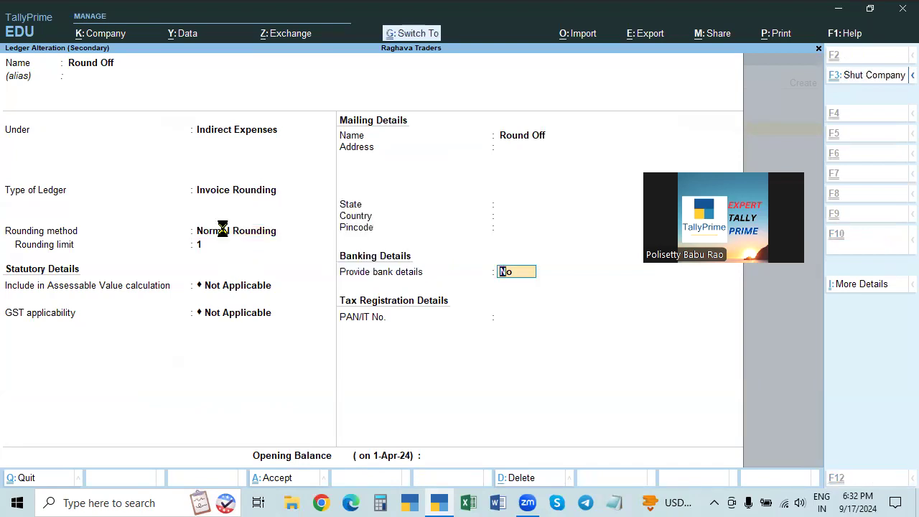
key(ctrl+a)
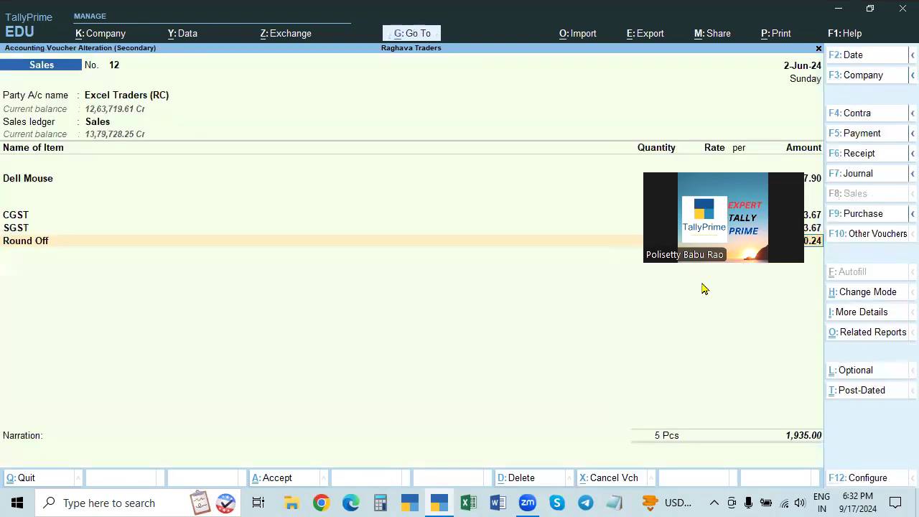
drag(702, 284, 451, 231)
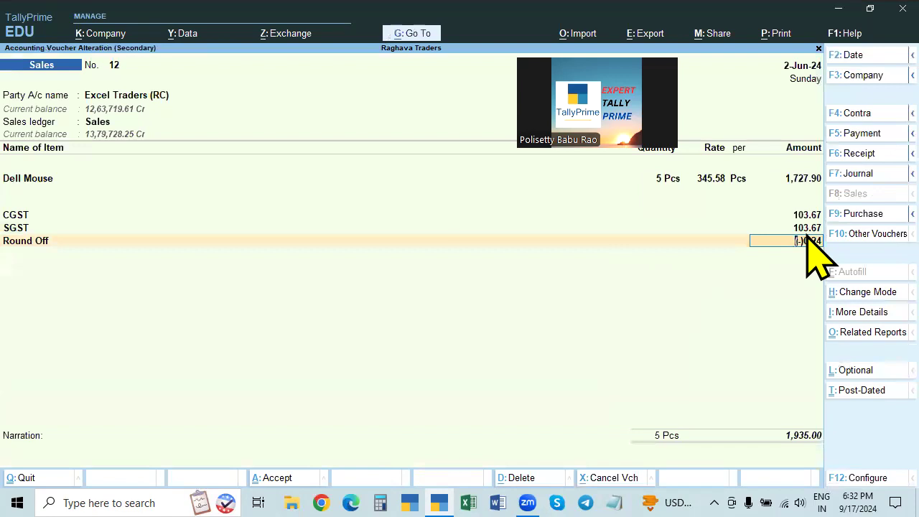
Step: Clear the manually entered Round Off line from the sales voucher and end the ledger list after SGST
key(shift+Tab)
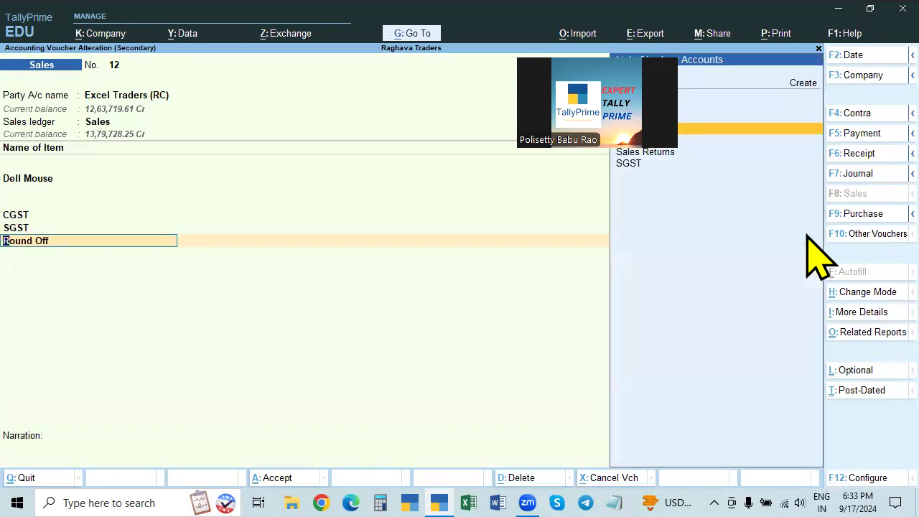
key(Return)
key(BackSpace)
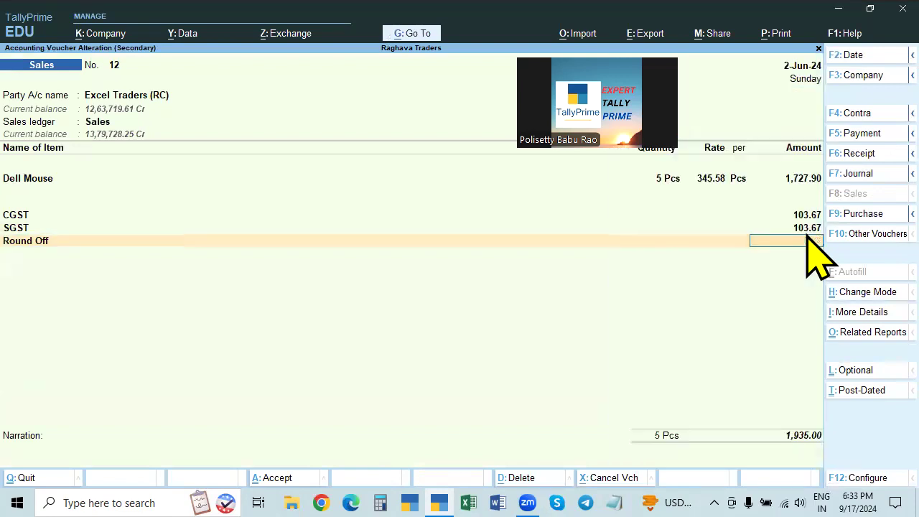
key(shift+Tab)
key(BackSpace)
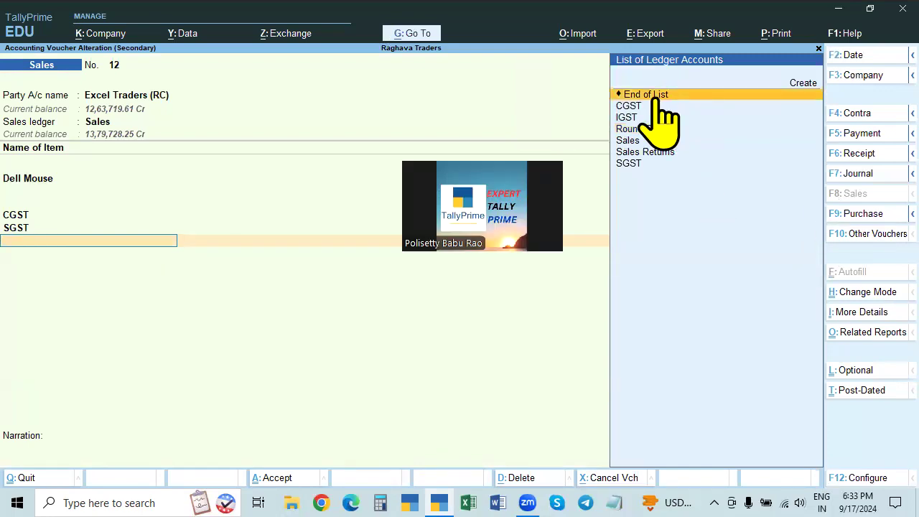
click(655, 97)
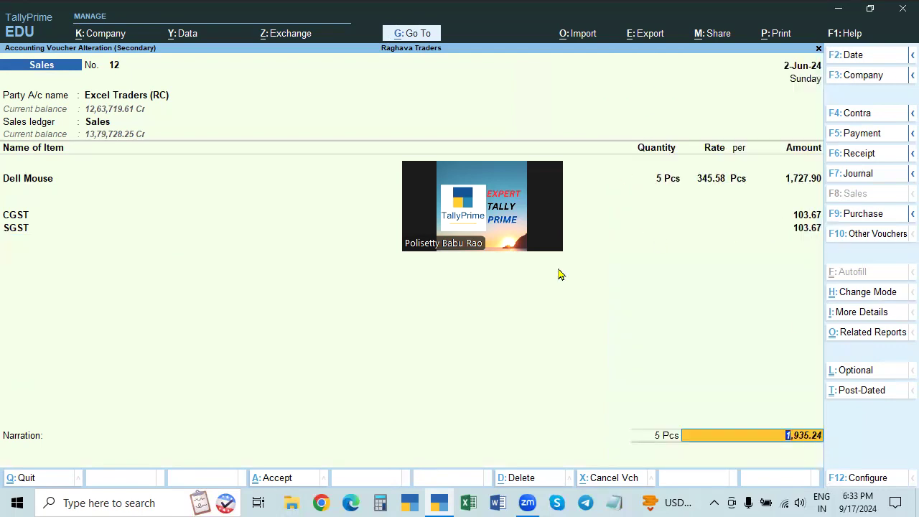
drag(560, 191, 162, 317)
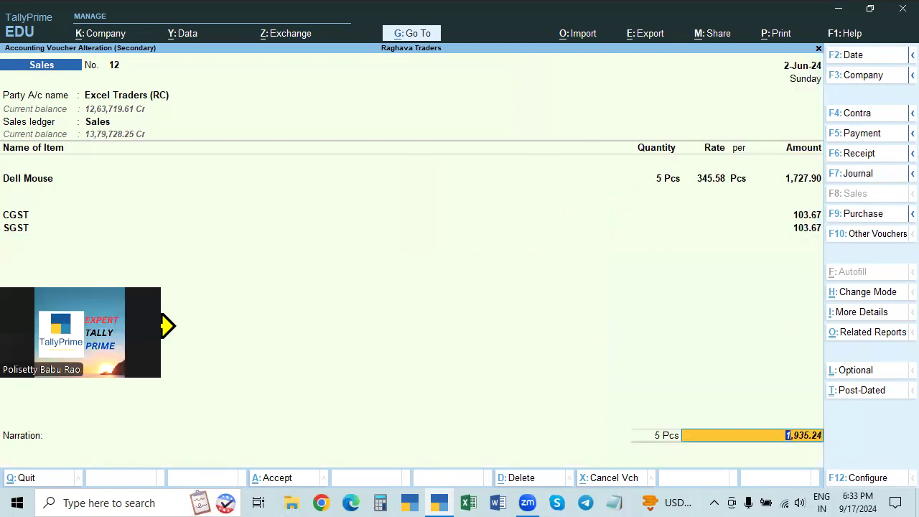
Step: Add the Round Off ledger below SGST so its amount is calculated automatically
click(810, 228)
key(Return)
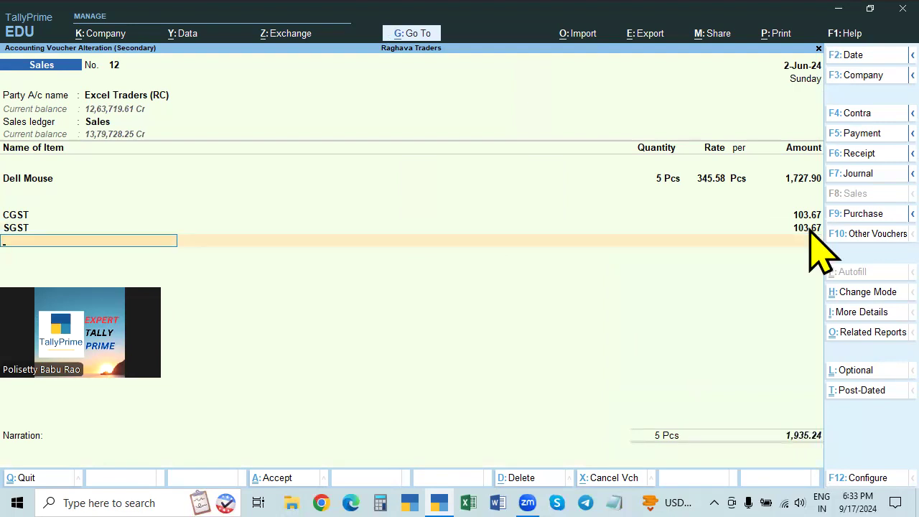
text(Round)
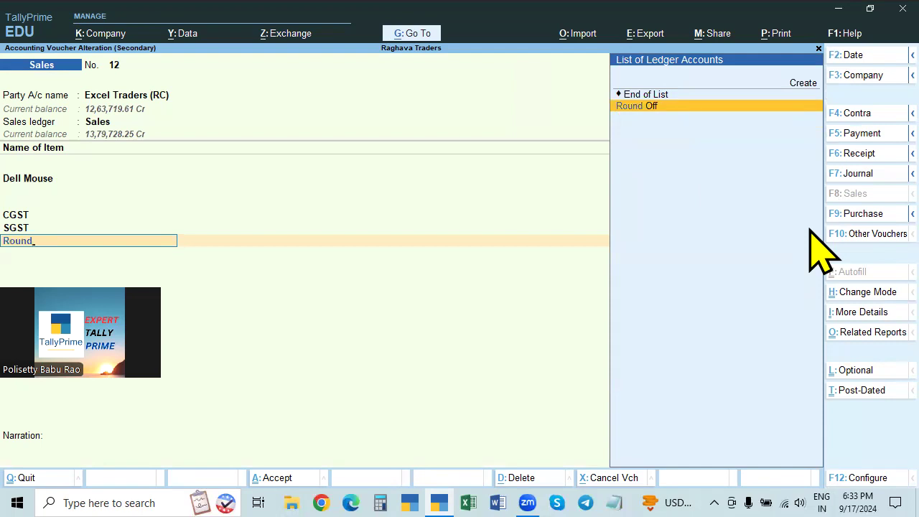
key(Return)
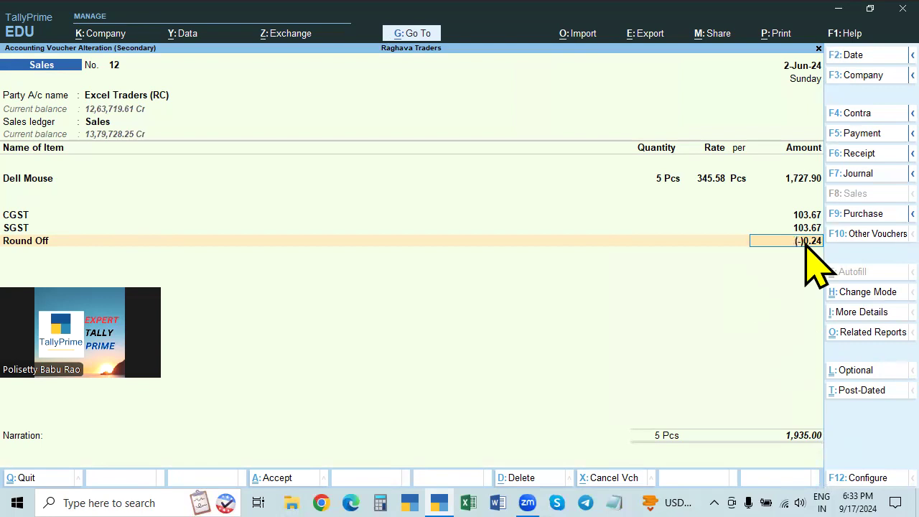
Step: Remove the Round Off line again by replacing it with End of List
click(25, 242)
key(Up)
key(Up)
key(Up)
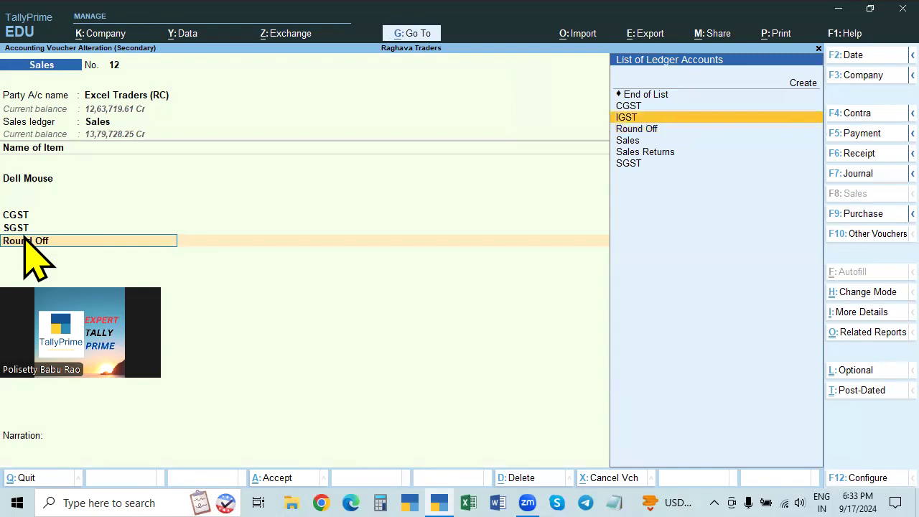
key(Return)
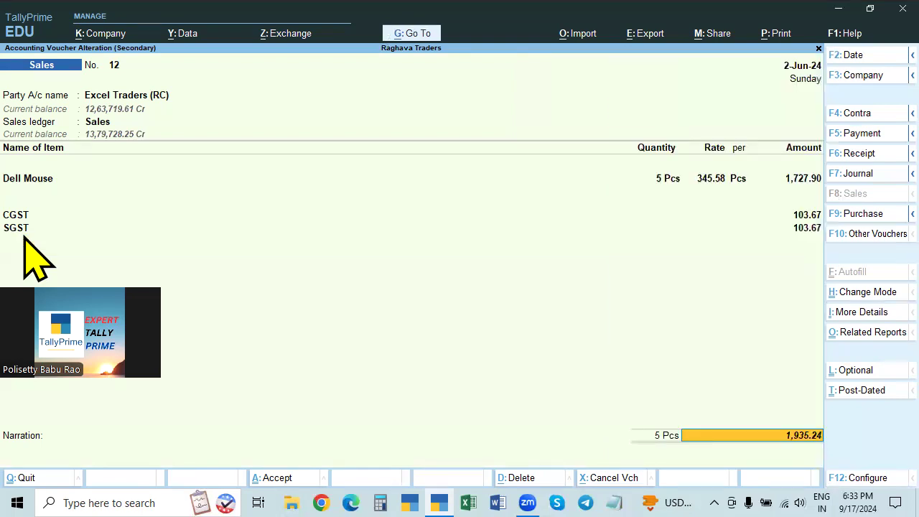
Step: Re-enter the Round Off ledger on the line below SGST in the sales voucher
click(796, 232)
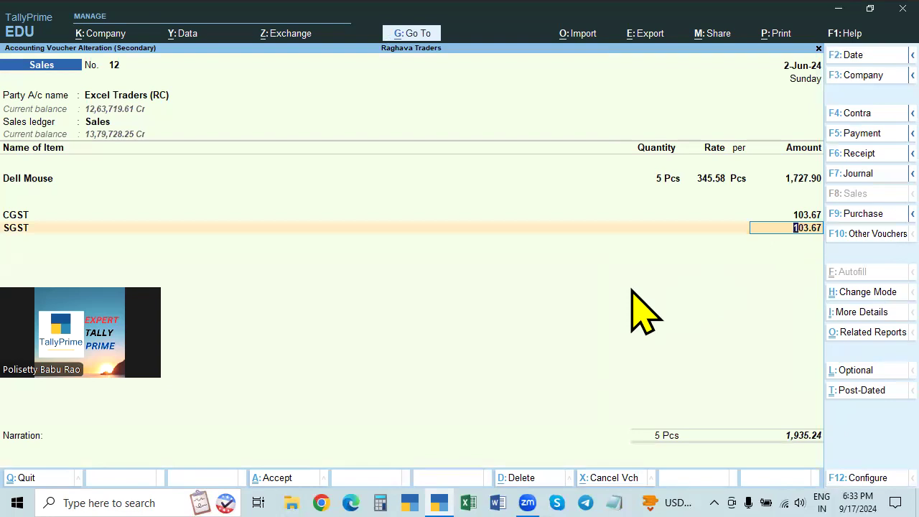
key(Return)
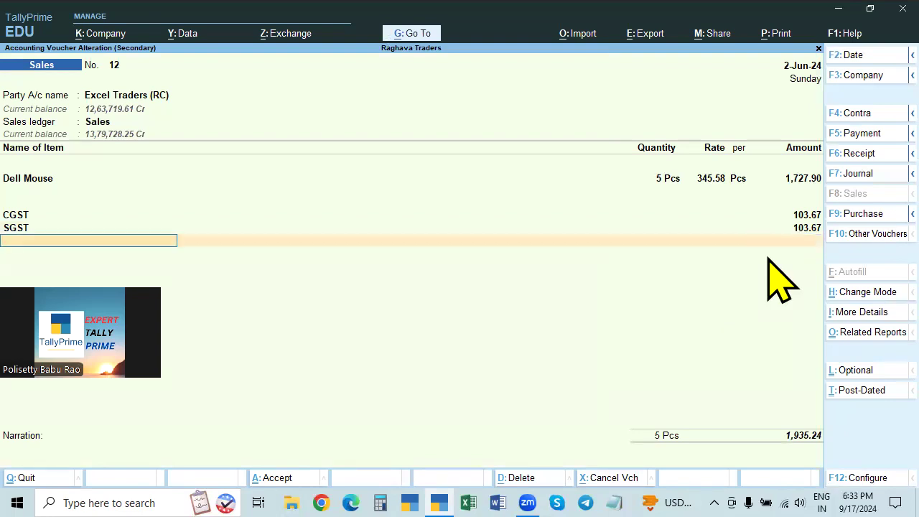
text(Round)
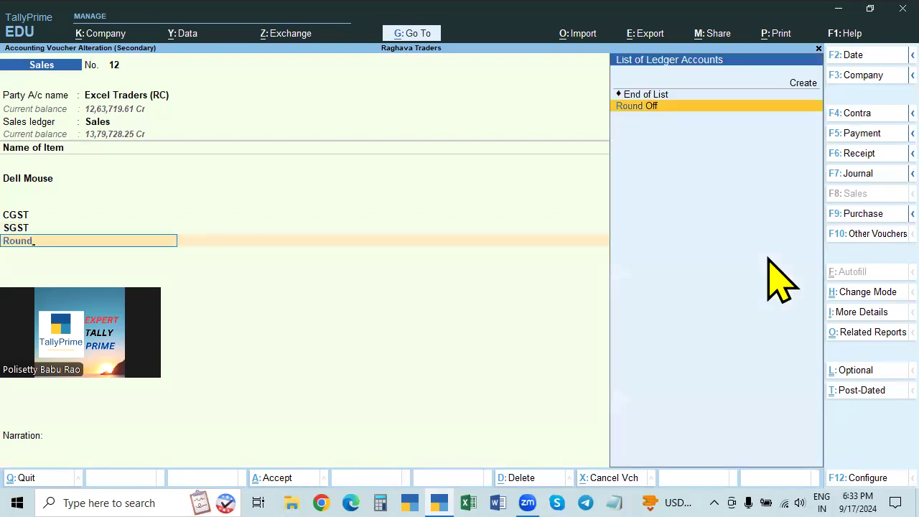
key(ctrl)
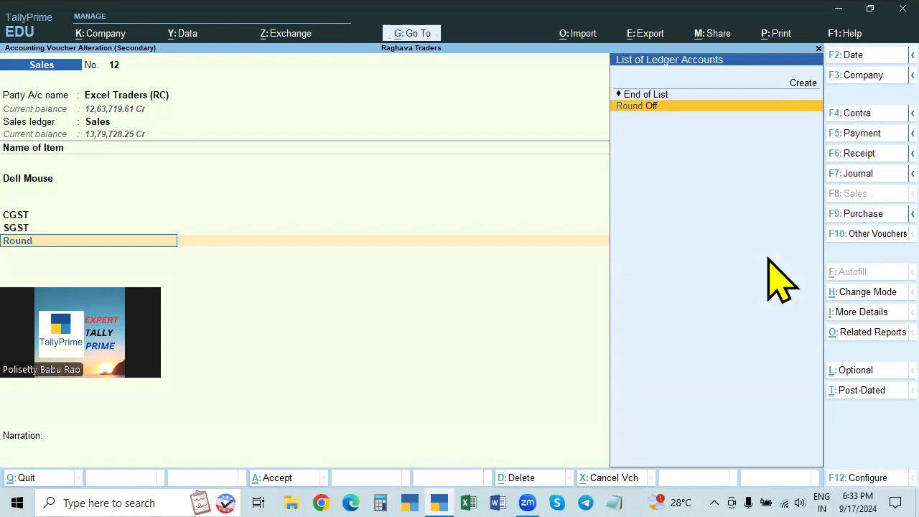
key(Return)
Step: Open the Round Off ledger from the voucher, review its rounding settings, and quit back to the voucher without saving
key(shift+Tab)
key(ctrl+Return)
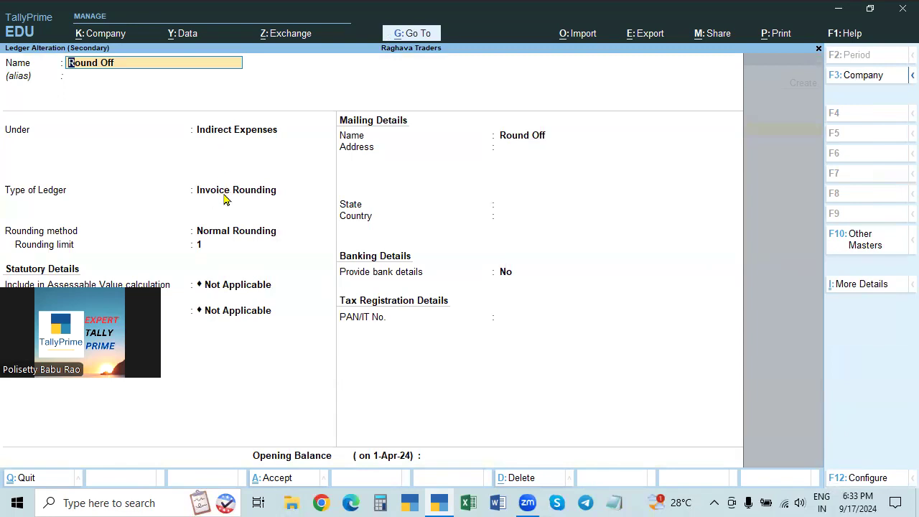
key(Escape)
key(Escape)
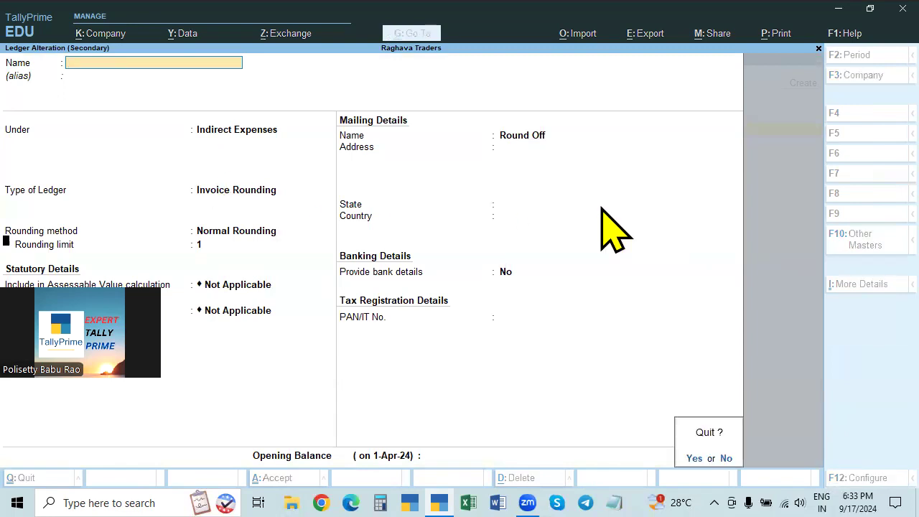
key(y)
key(Return)
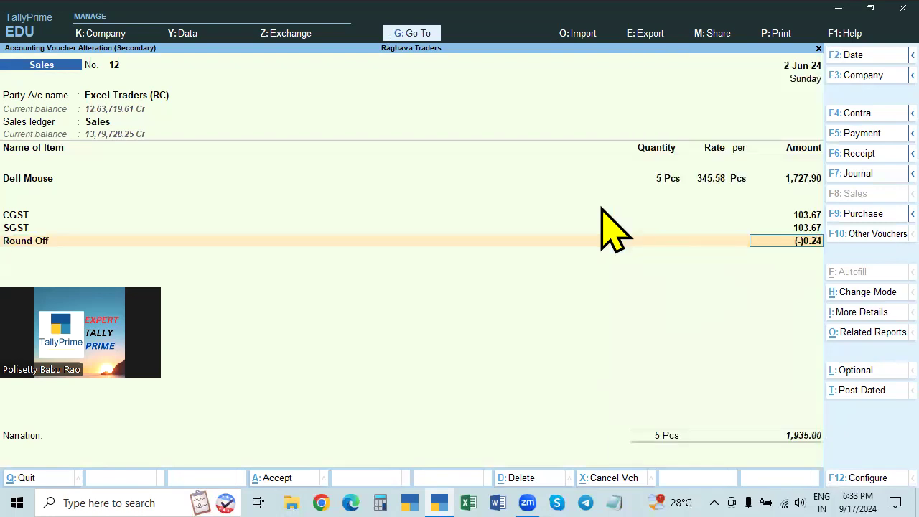
Step: Set the Dell Mouse rate to 345.65 per piece in the sales voucher
click(706, 179)
text(345.65)
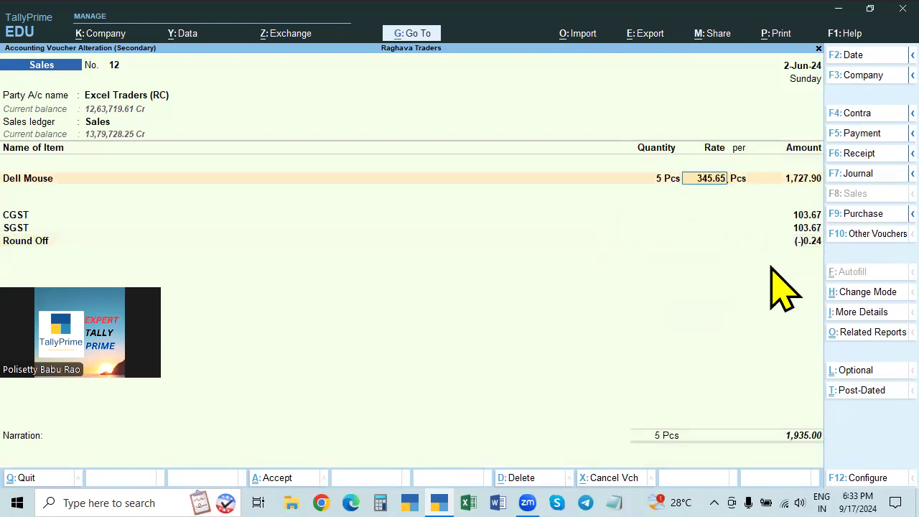
key(Return)
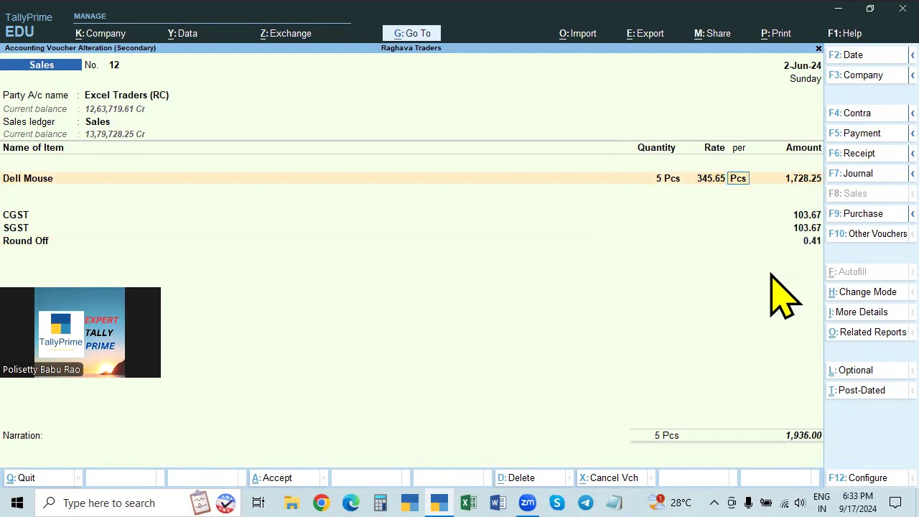
Step: Replace the Round Off line with End of List so the CGST and SGST amounts recalculate for the new rate
click(813, 242)
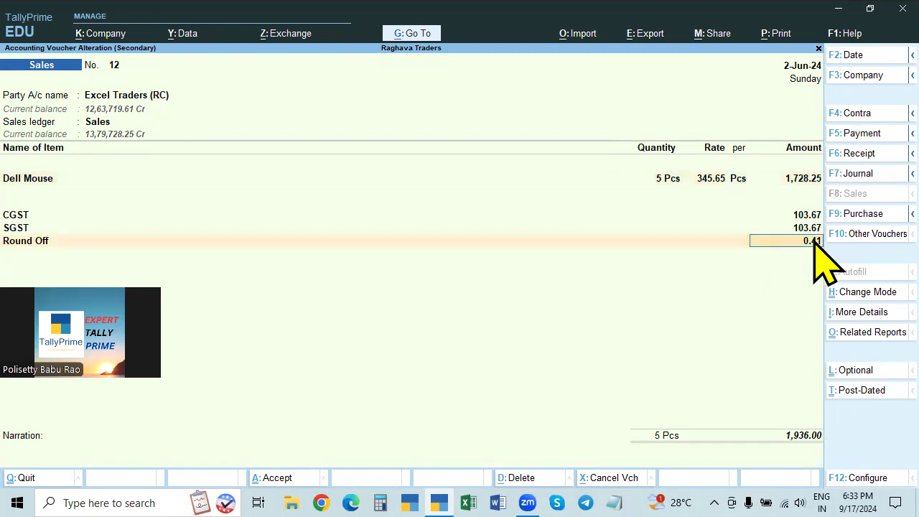
key(BackSpace)
key(BackSpace)
key(BackSpace)
key(BackSpace)
key(BackSpace)
key(Up)
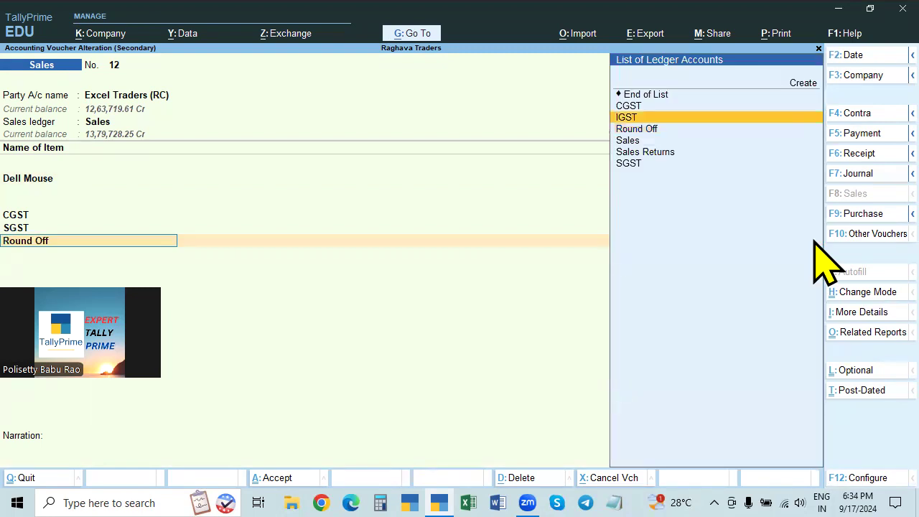
key(Up)
key(Up)
key(Return)
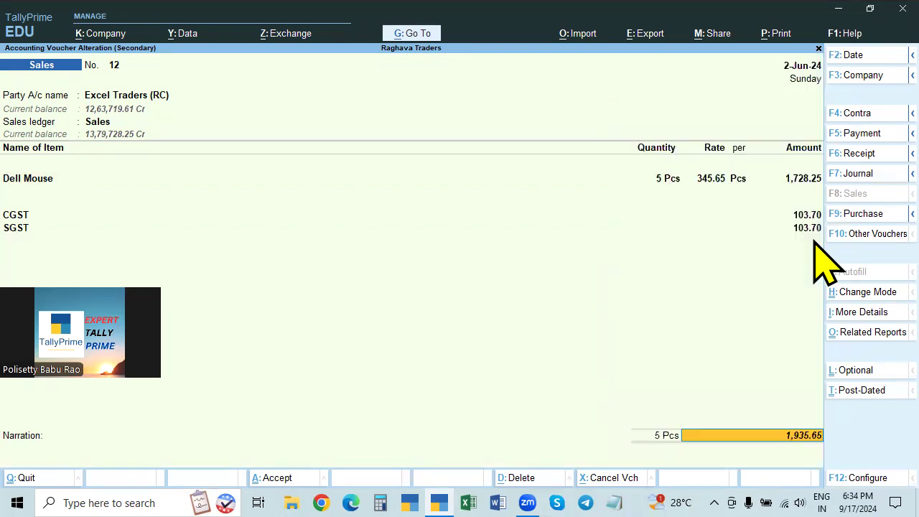
Step: Add the Round Off ledger below the recalculated SGST line to round the invoice automatically
key(BackSpace)
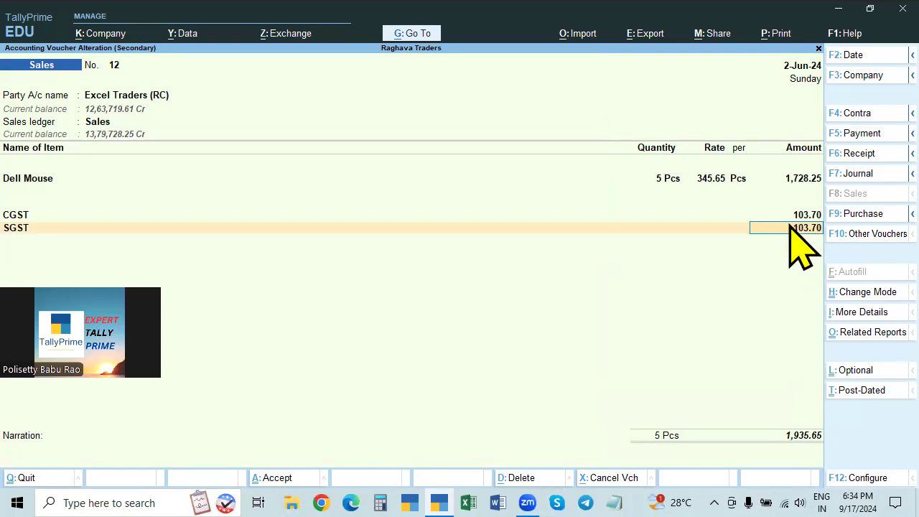
key(Return)
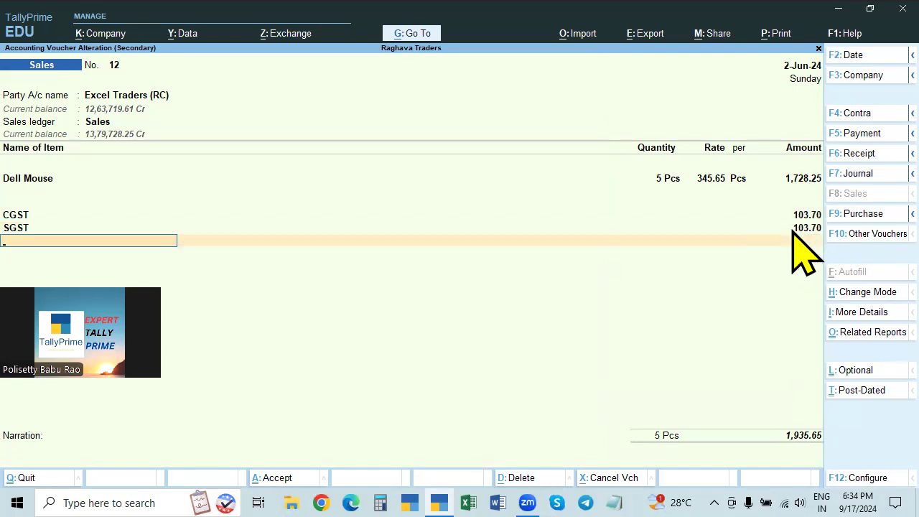
text(Round)
key(Return)
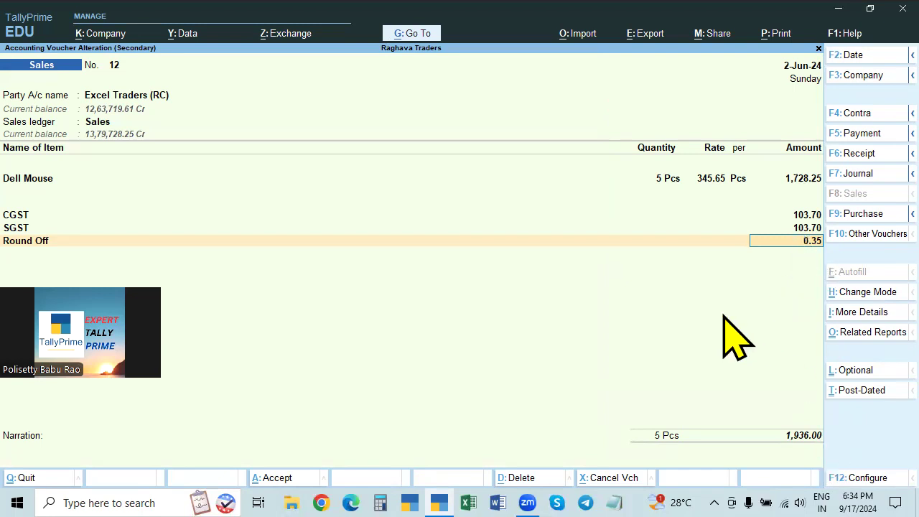
Step: Open the Round Off ledger for alteration, keep Invoice Rounding with Normal Rounding and limit 1, and save it
key(BackSpace)
key(ctrl+Return)
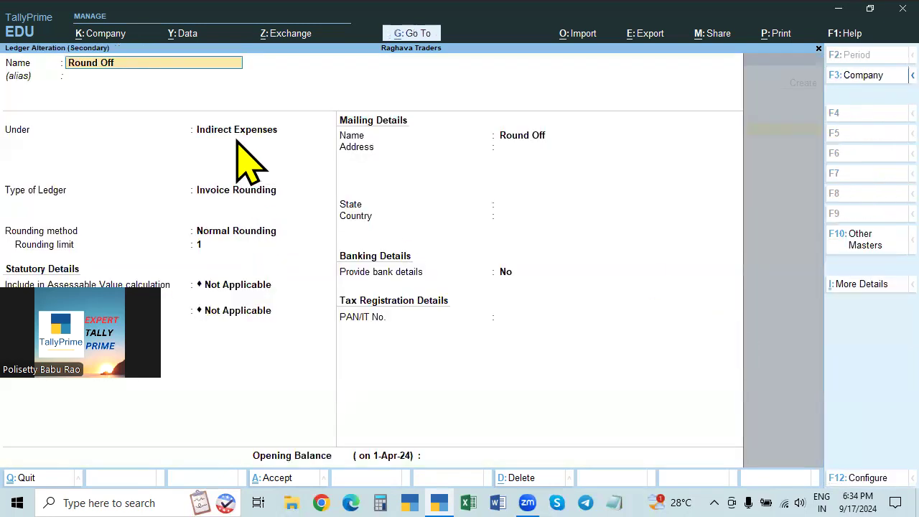
click(239, 192)
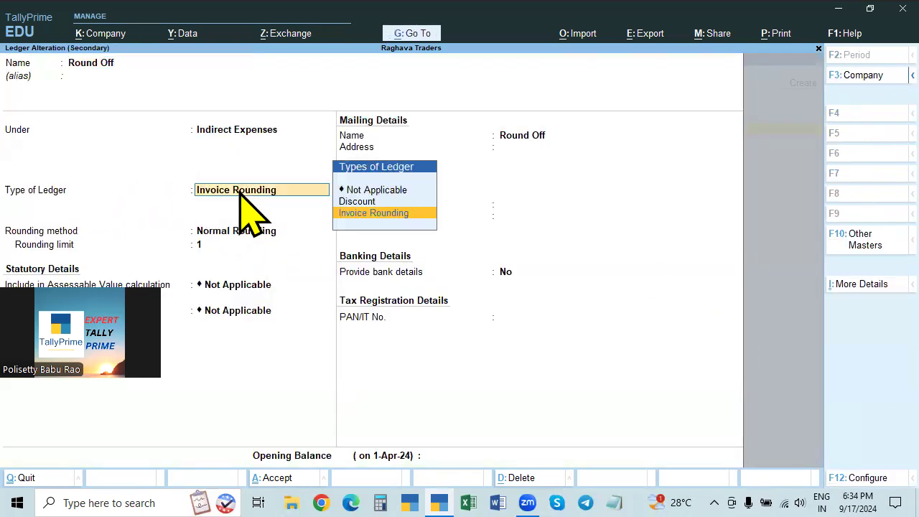
click(364, 214)
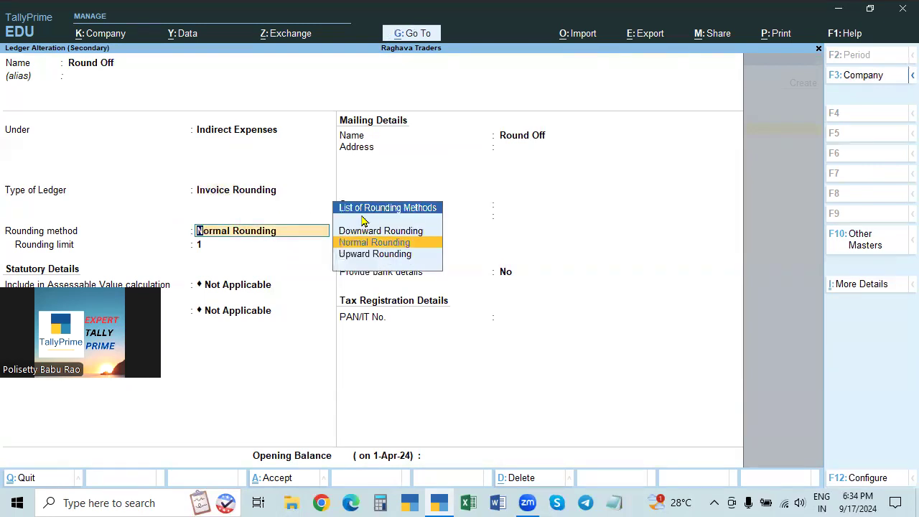
key(Return)
key(Return)
key(ctrl)
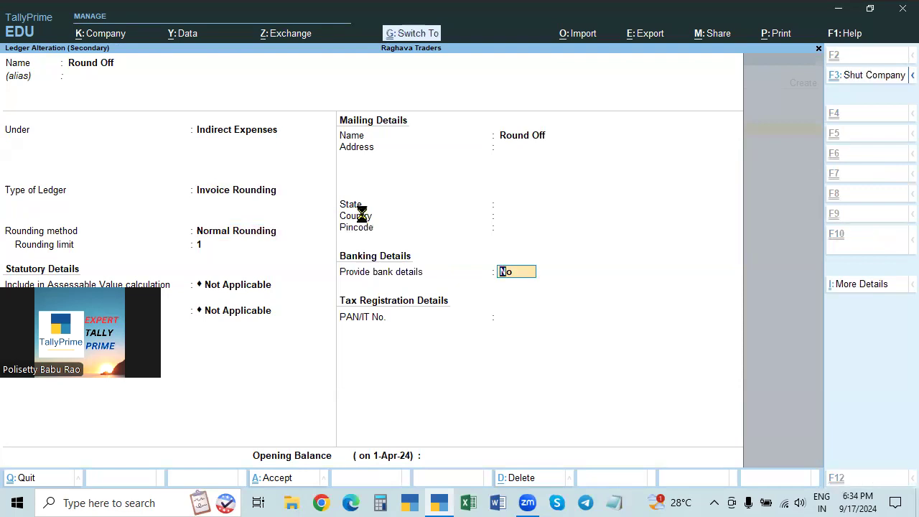
key(ctrl+a)
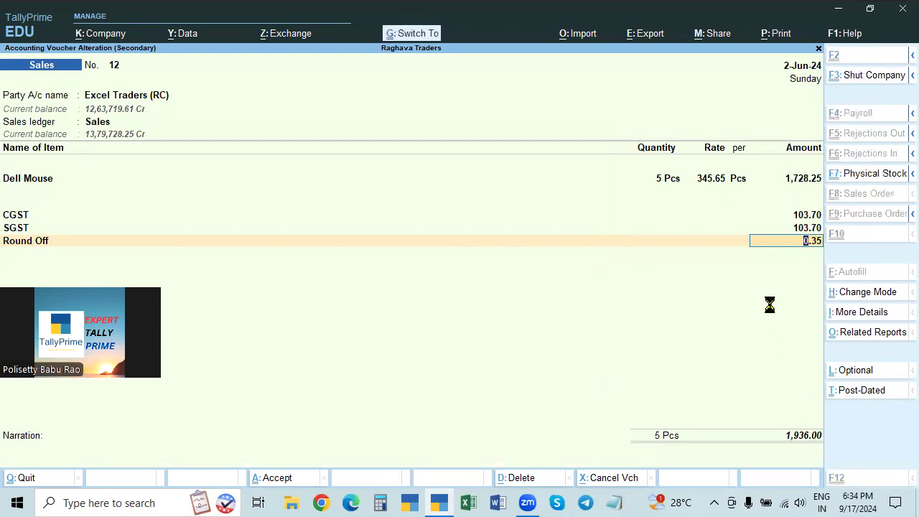
Step: Save the sales voucher and open Excel Traders (RC) purchase voucher 11 from the Day Book
key(ctrl+a)
key(Down)
key(Down)
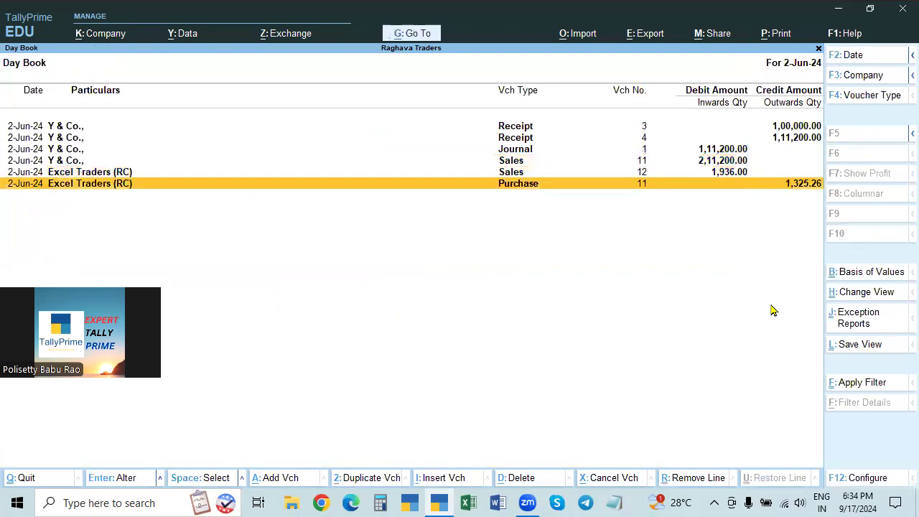
key(Return)
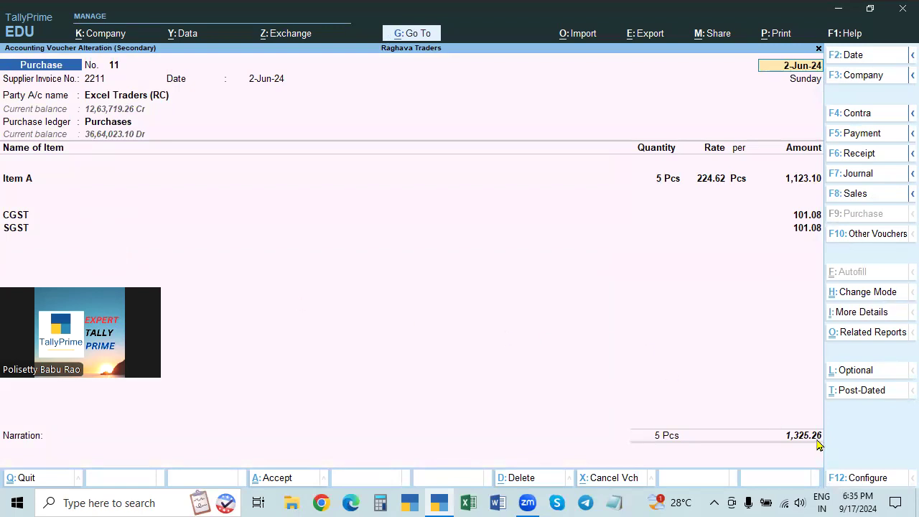
Step: Add the Round Off ledger below the SGST line of the purchase voucher
click(807, 229)
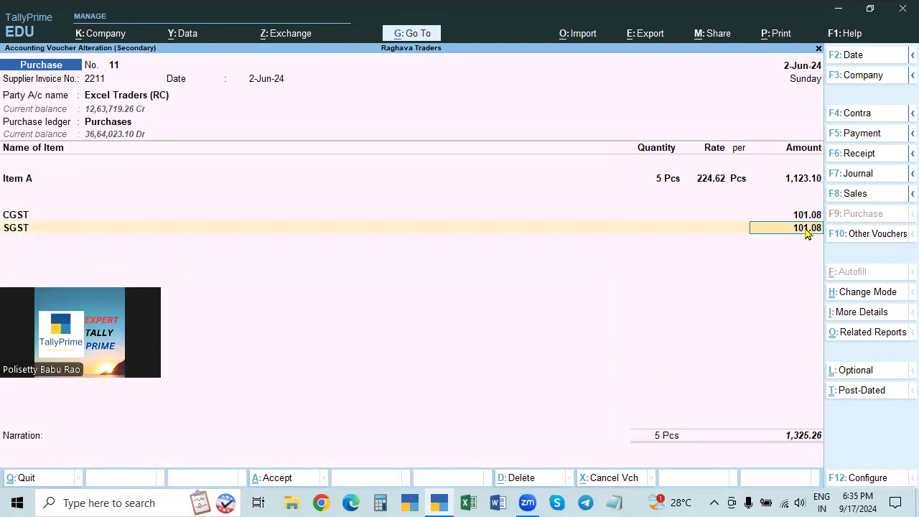
key(Return)
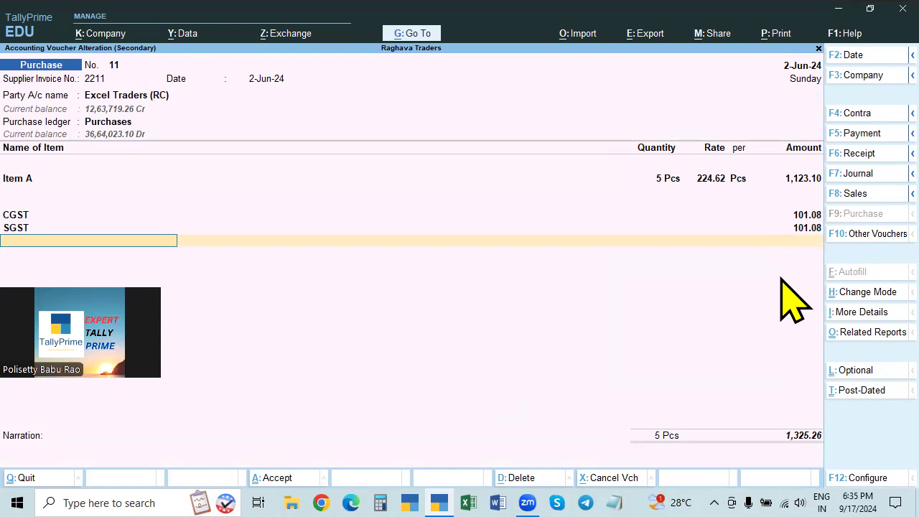
text(Round)
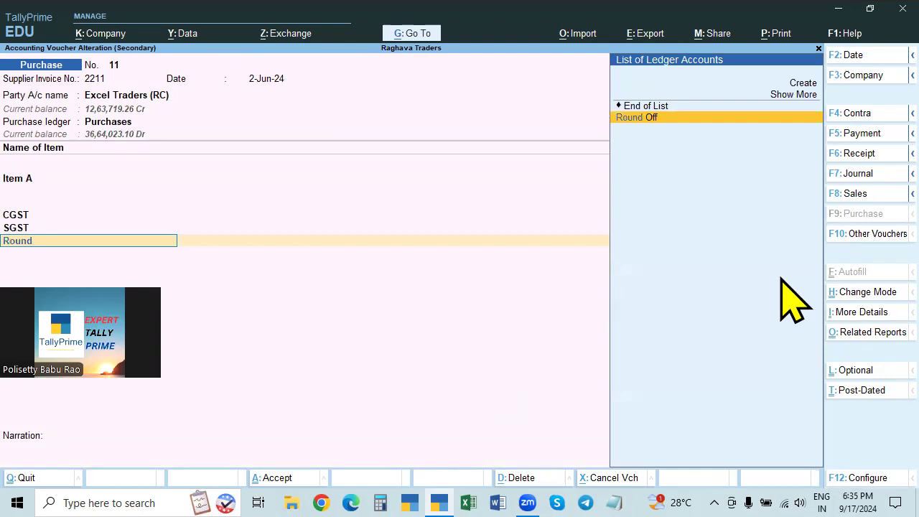
key(Return)
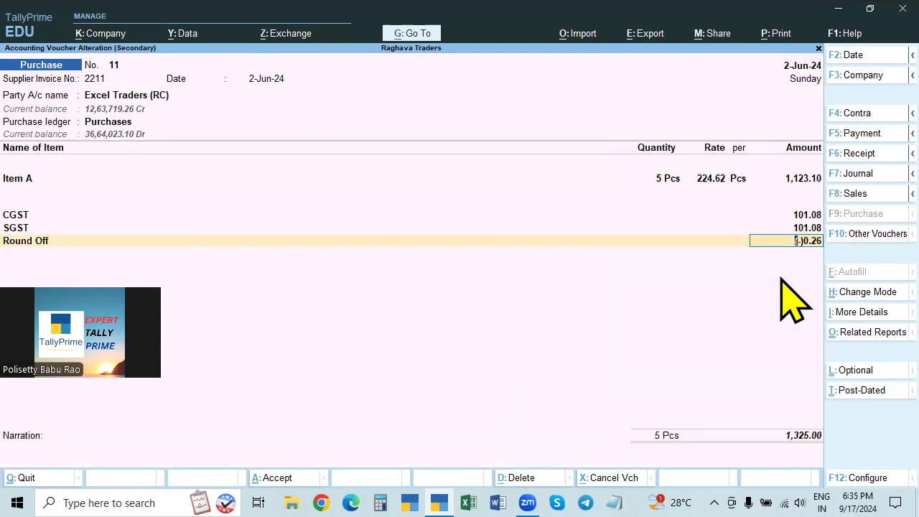
Step: Open the Round Off ledger from the voucher line, check its rounding type, method and limit, and return without changes
key(BackSpace)
key(ctrl+Return)
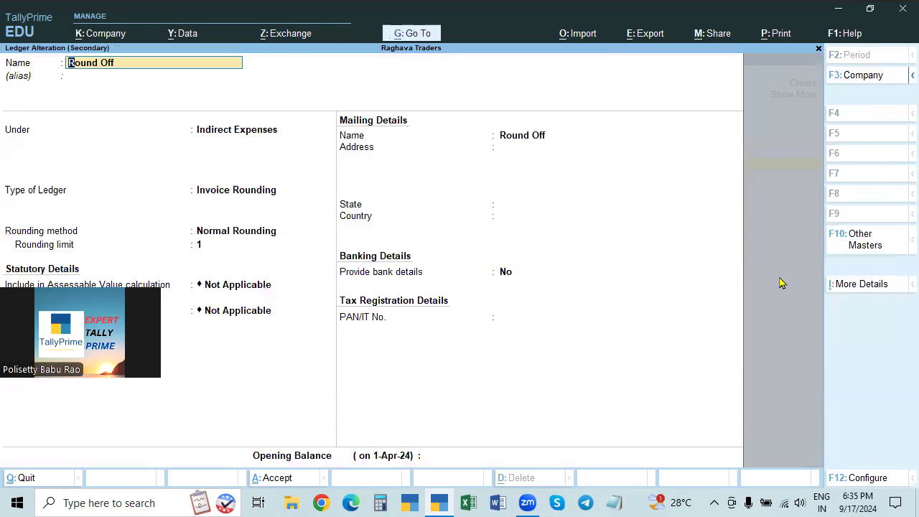
key(Escape)
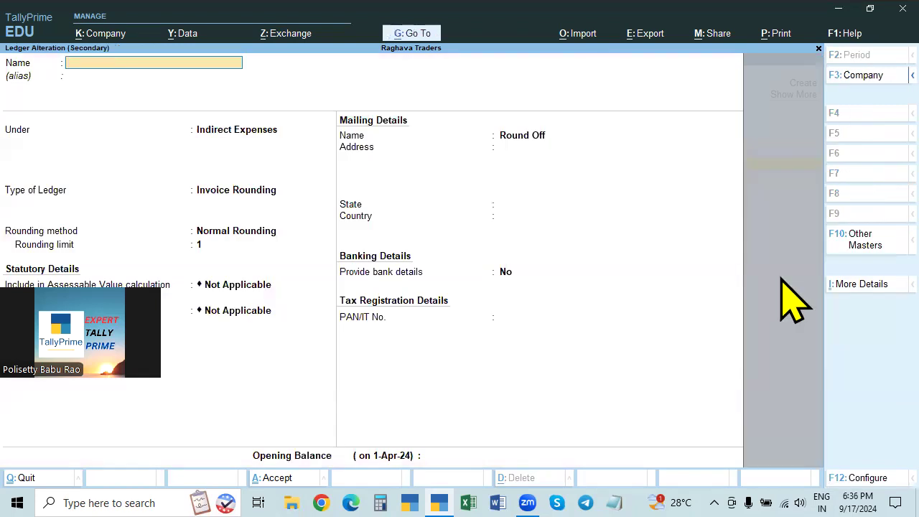
key(Escape)
key(Return)
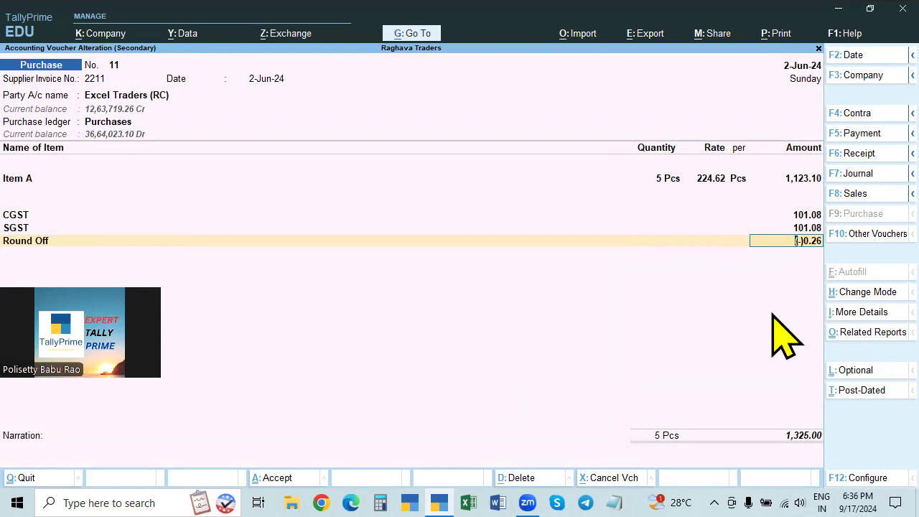
Step: Set Item A's rate to 224.85 in the purchase voucher
key(Return)
key(Return)
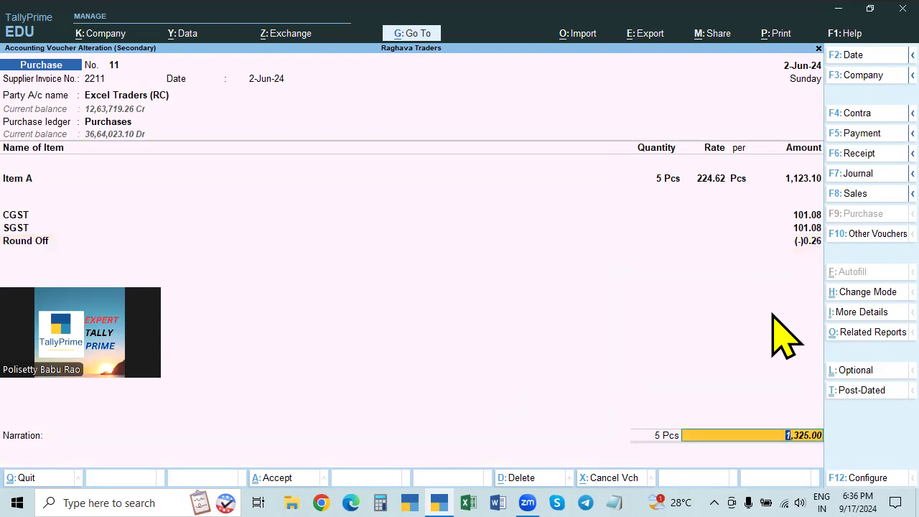
click(714, 178)
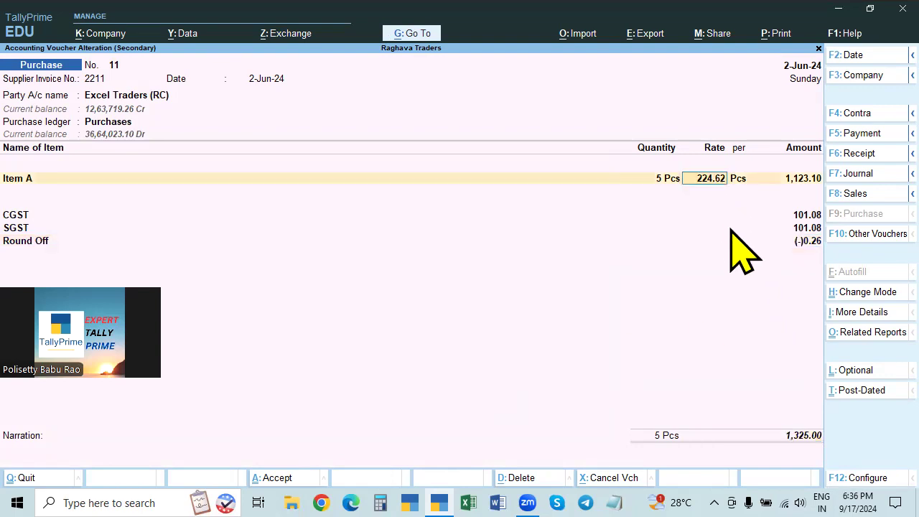
key(BackSpace)
key(BackSpace)
text(85)
key(Return)
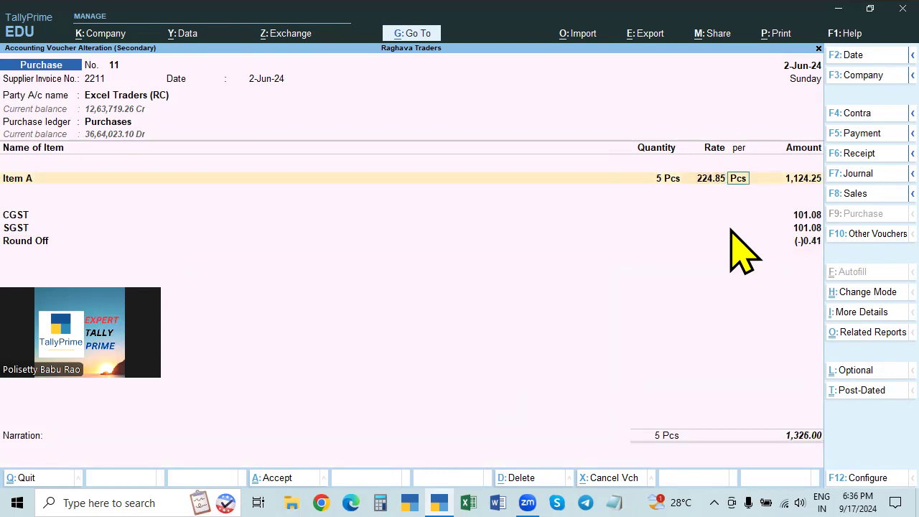
Step: Set Item A's rate to 224.35 with the Round Off line already in place, and confirm the item line
key(Return)
key(BackSpace)
key(BackSpace)
text(224.35)
key(Return)
key(Return)
key(Return)
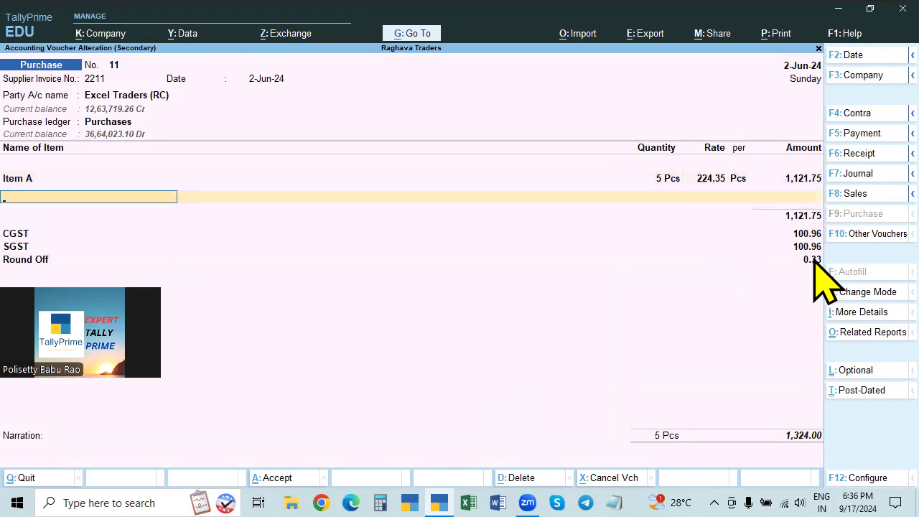
Step: Quit the purchase voucher without saving the edits and reopen it from the Day Book
key(Up)
key(Down)
key(Escape)
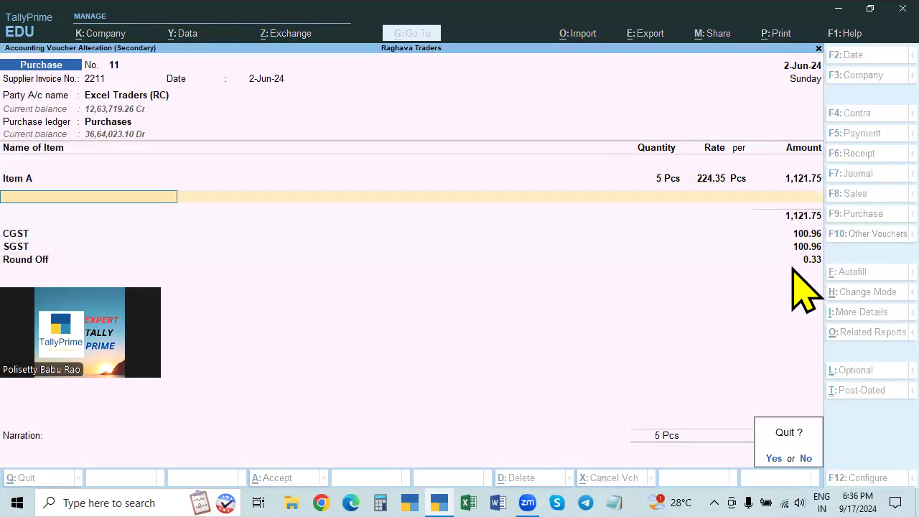
key(y)
key(Return)
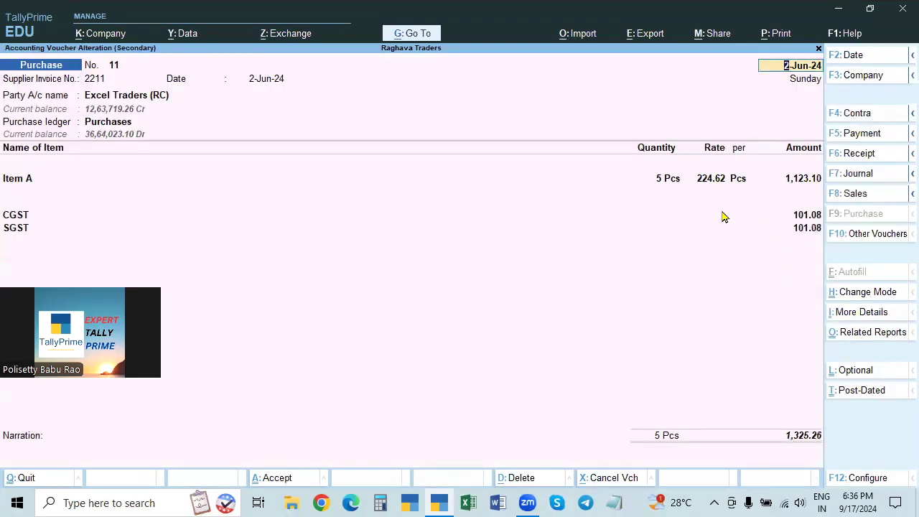
Step: Set Item A's rate to 224.35 and proceed through the tax lines so CGST and SGST recalculate
click(712, 181)
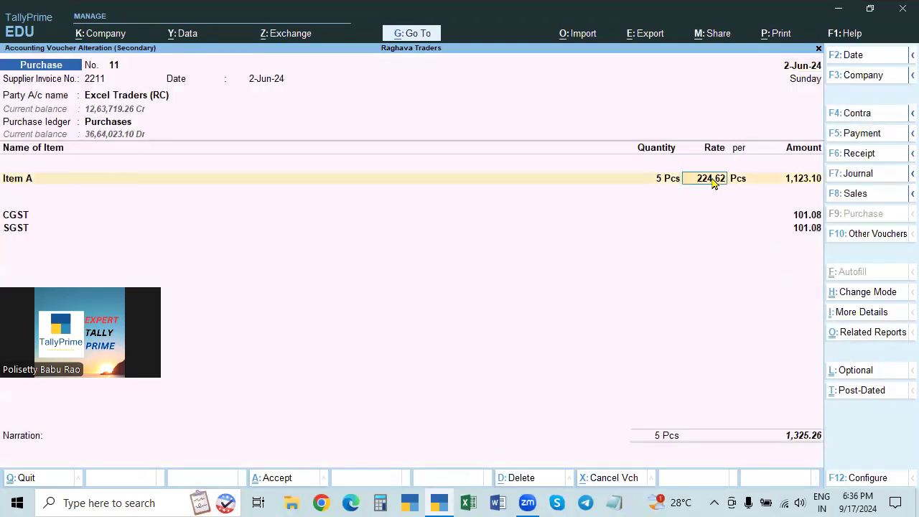
key(BackSpace)
text(224.35)
key(Return)
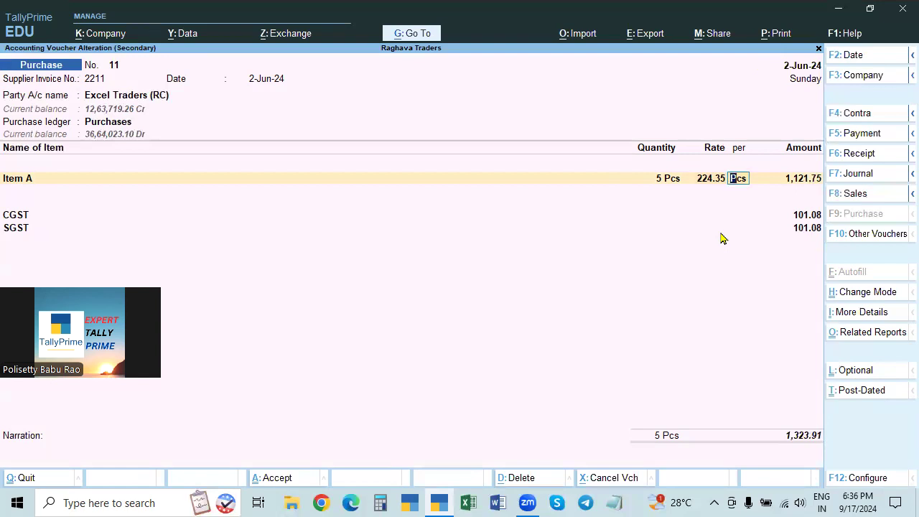
key(Return)
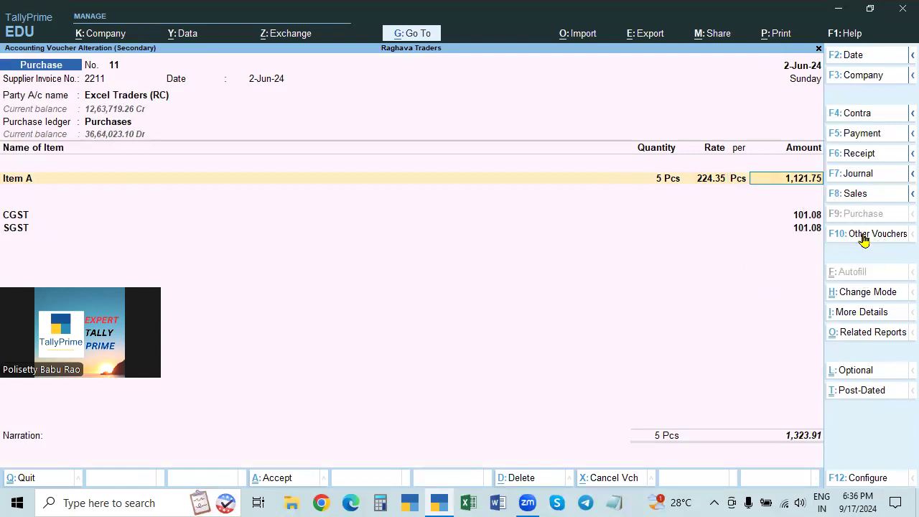
key(Return)
key(Return)
key(Return)
key(Return)
key(Return)
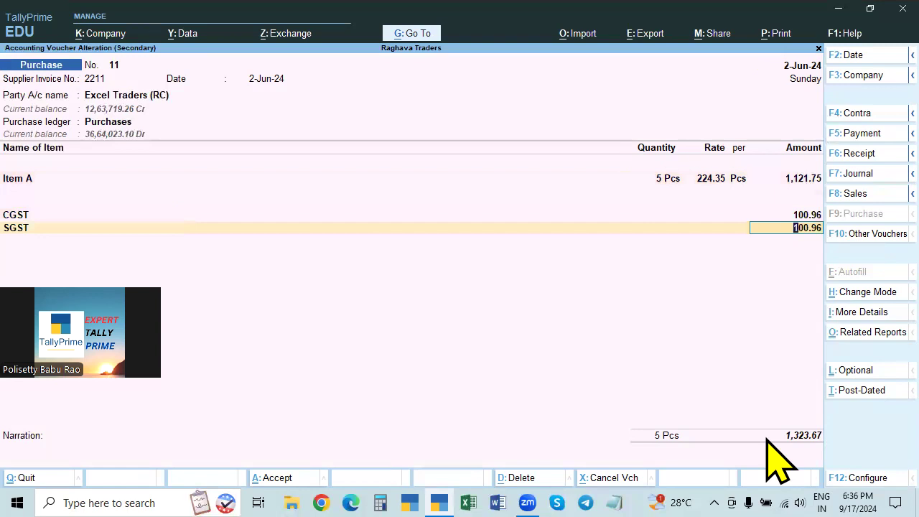
Step: Add the Round Off ledger below the SGST line to round the purchase invoice automatically
key(Return)
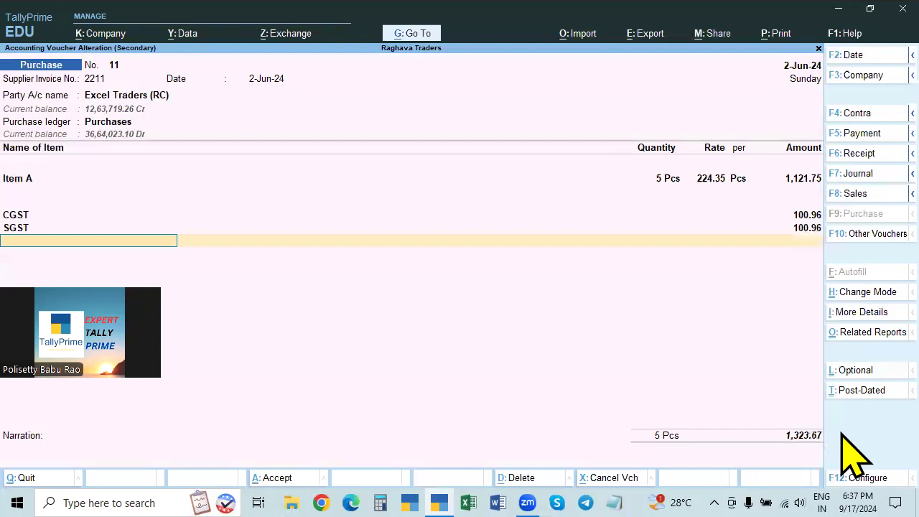
text(Round)
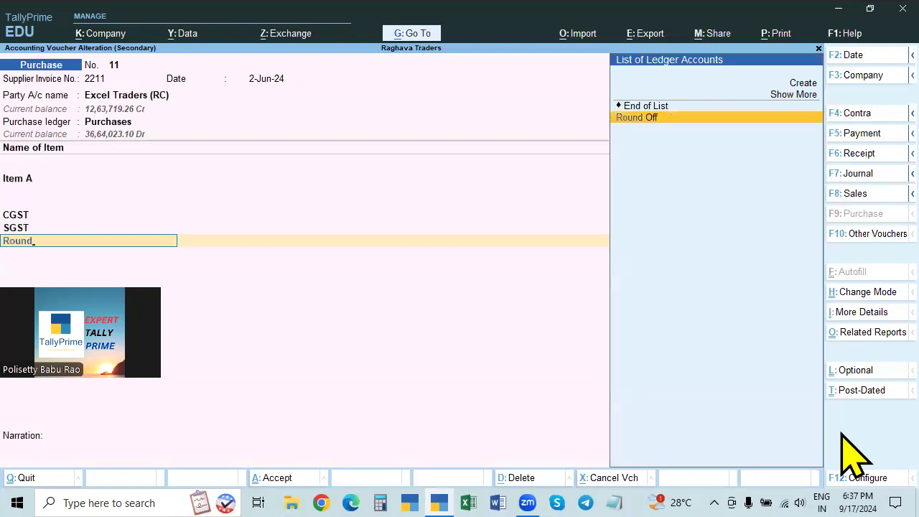
key(Return)
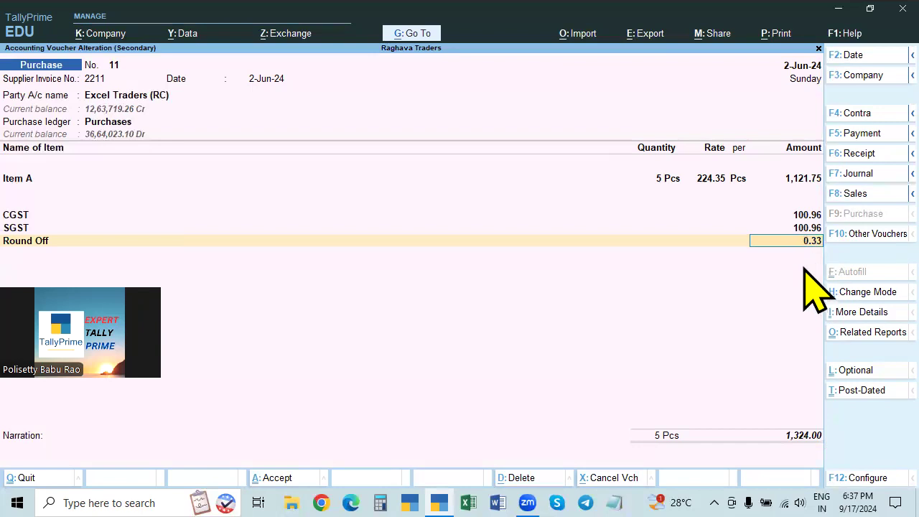
key(Return)
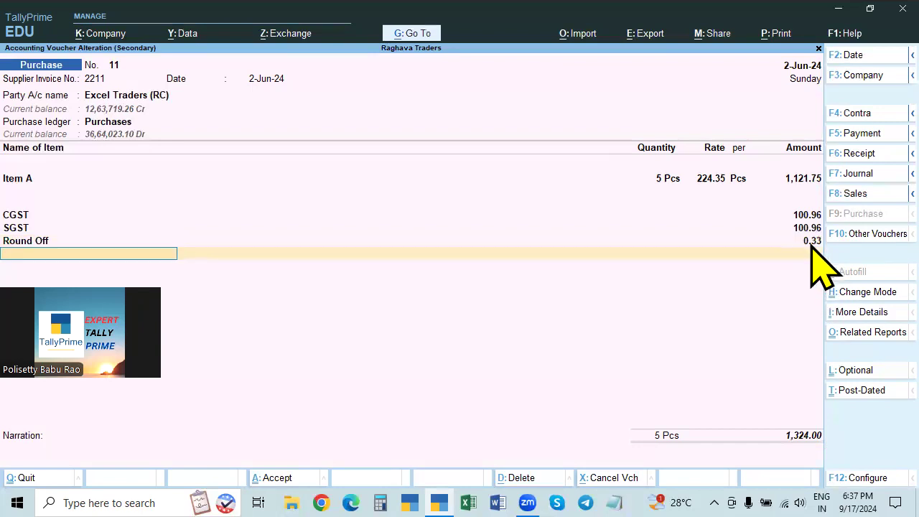
key(Return)
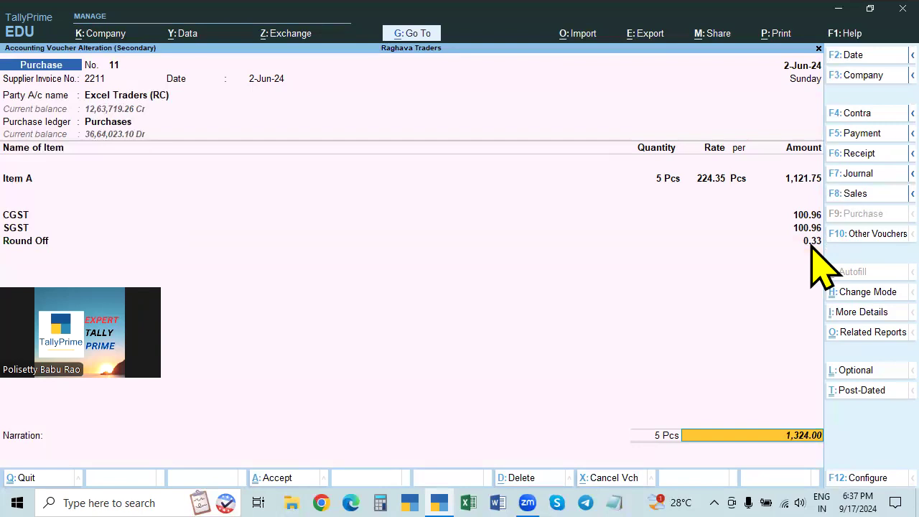
Step: Keep the New Ref bill-wise allocation for Excel Traders (RC) and save the purchase voucher
key(Return)
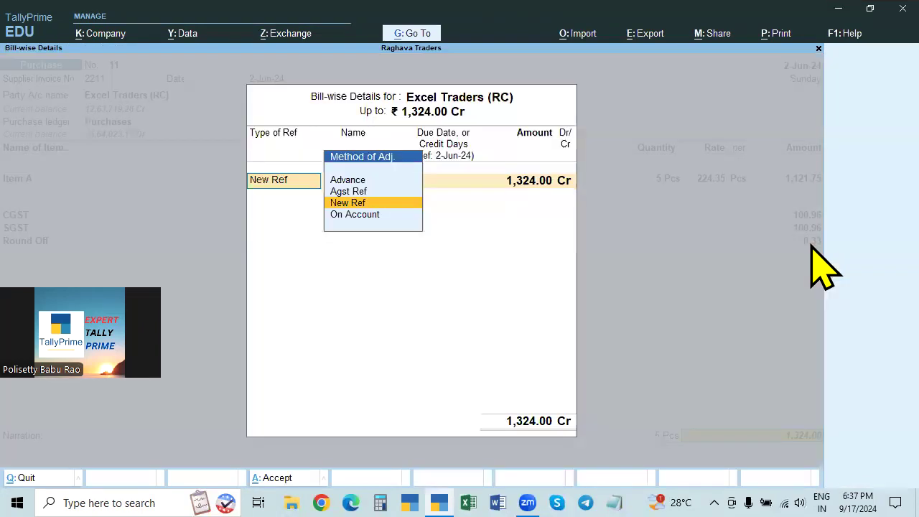
key(Return)
key(Return)
key(Return)
key(Return)
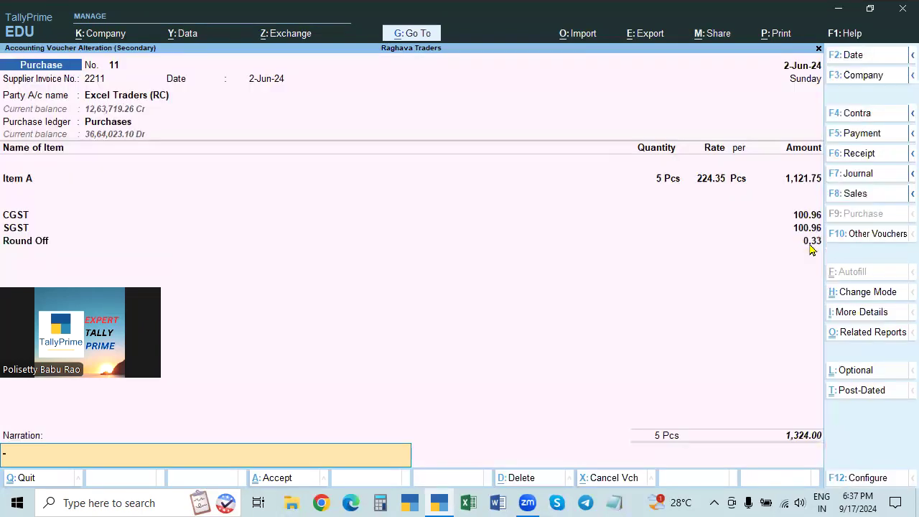
key(Return)
key(Return)
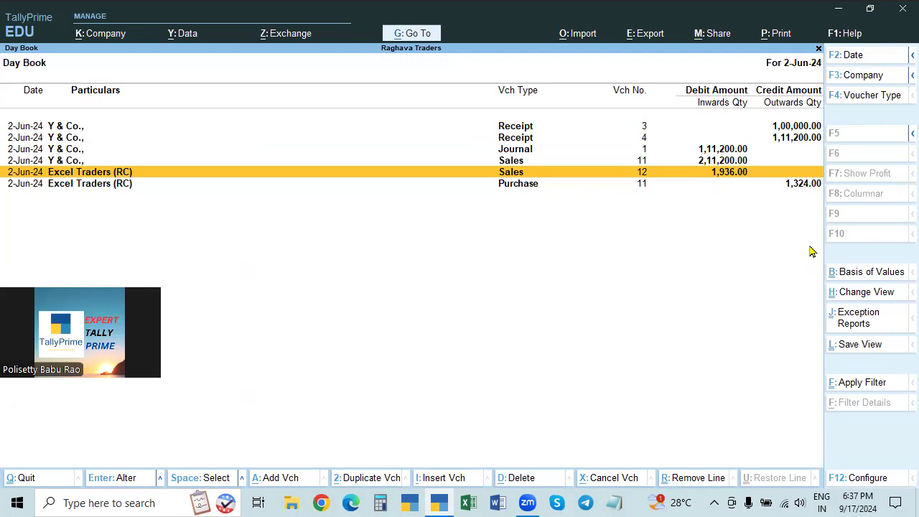
Step: Review the Round Off line in sales voucher 12 without changing it, and reopen purchase voucher 11 from the Day Book
key(Down)
key(Up)
key(Return)
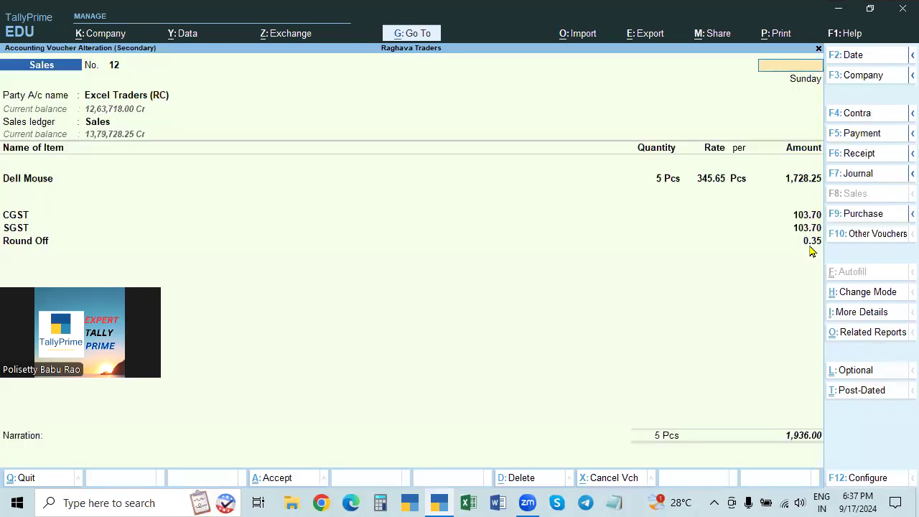
key(Escape)
key(y)
key(Down)
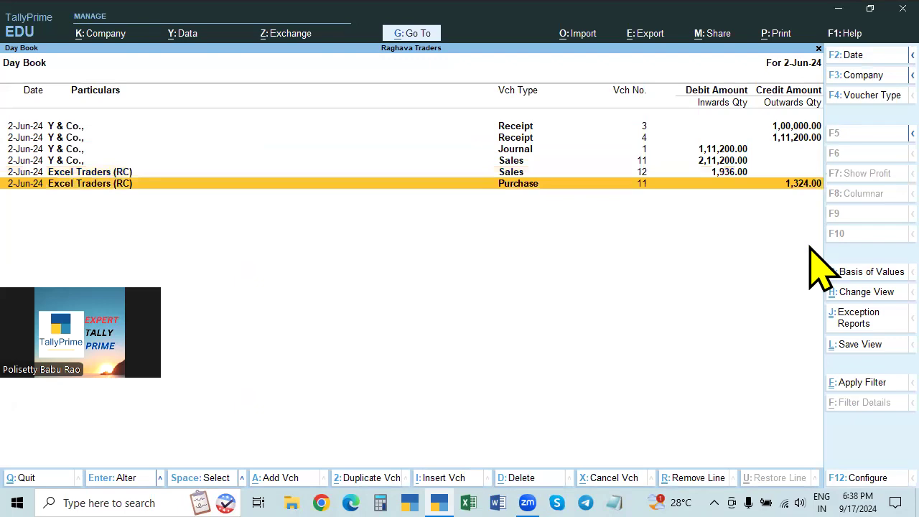
key(Return)
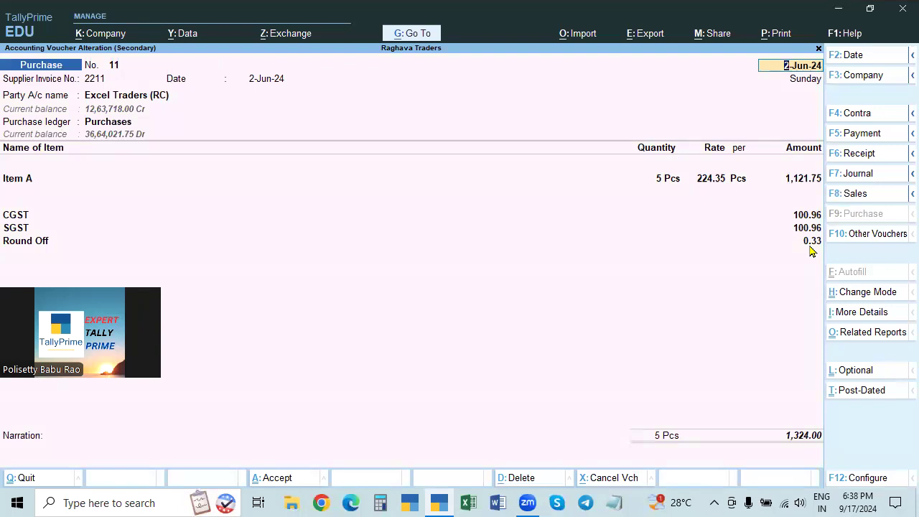
Step: Try to override the automatic Round Off amount in the purchase voucher with 0.25
click(35, 242)
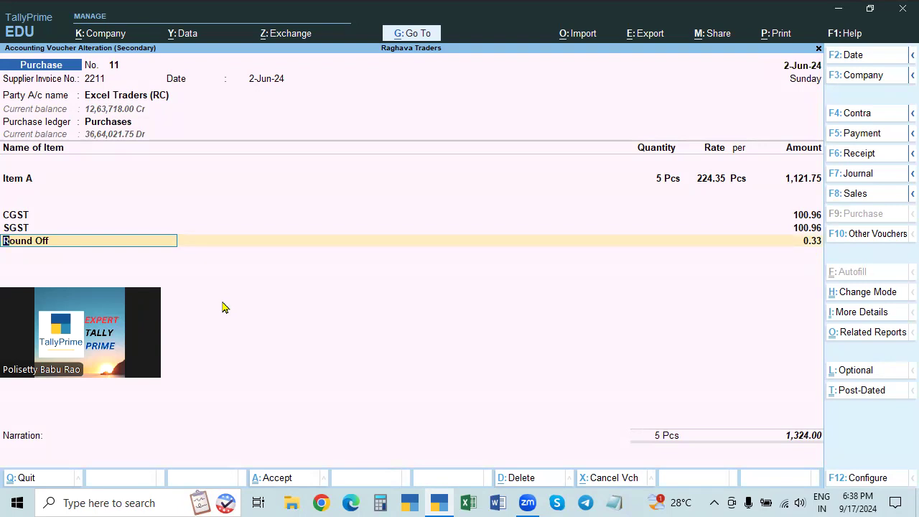
click(800, 243)
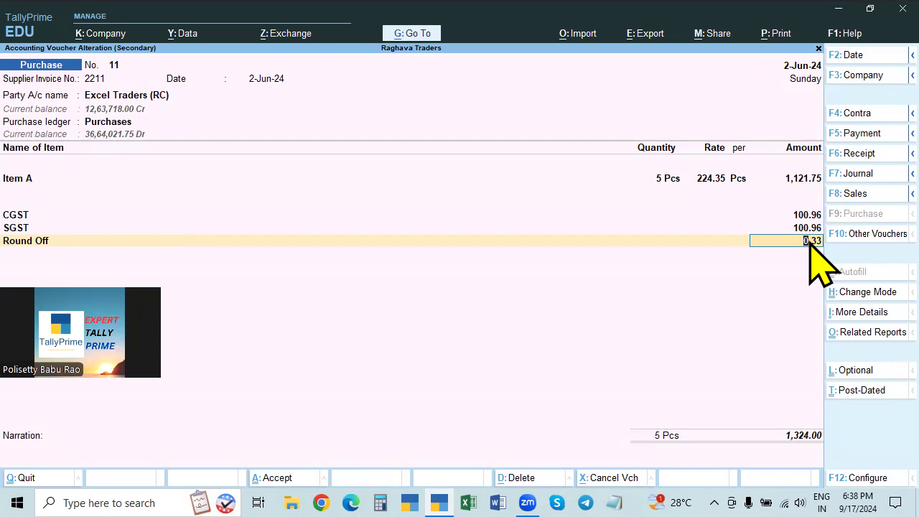
text(.02)
key(BackSpace)
key(BackSpace)
text(0.25)
key(Return)
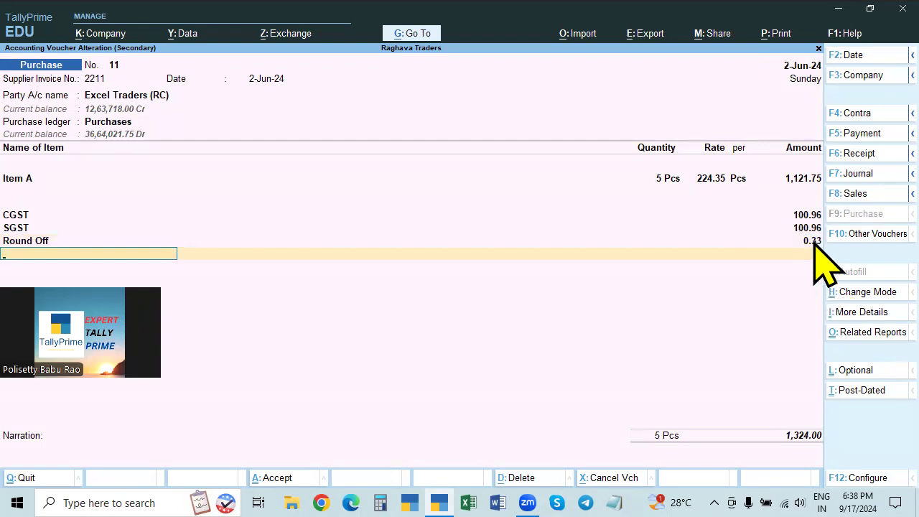
key(BackSpace)
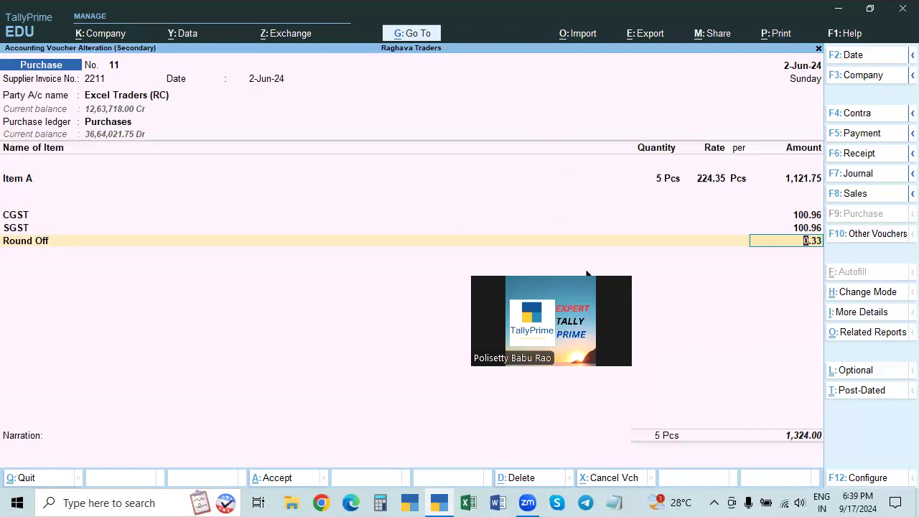
drag(587, 273, 573, 102)
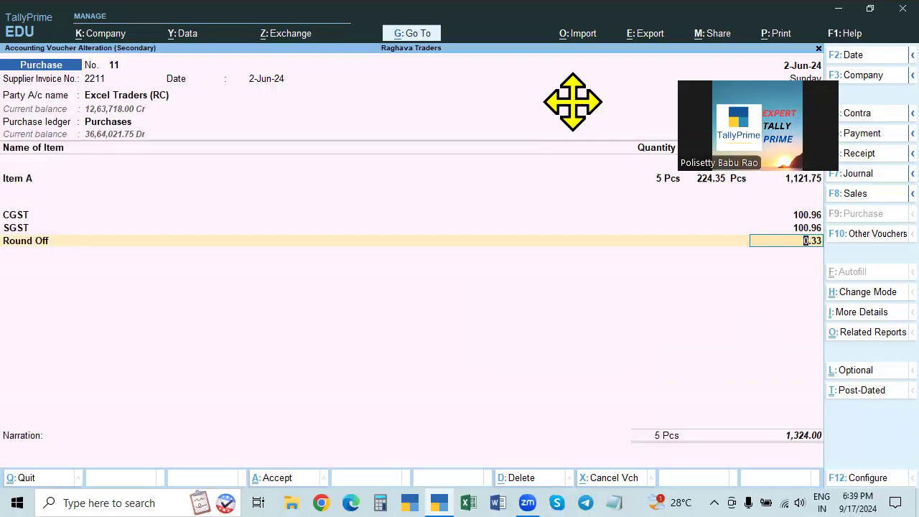